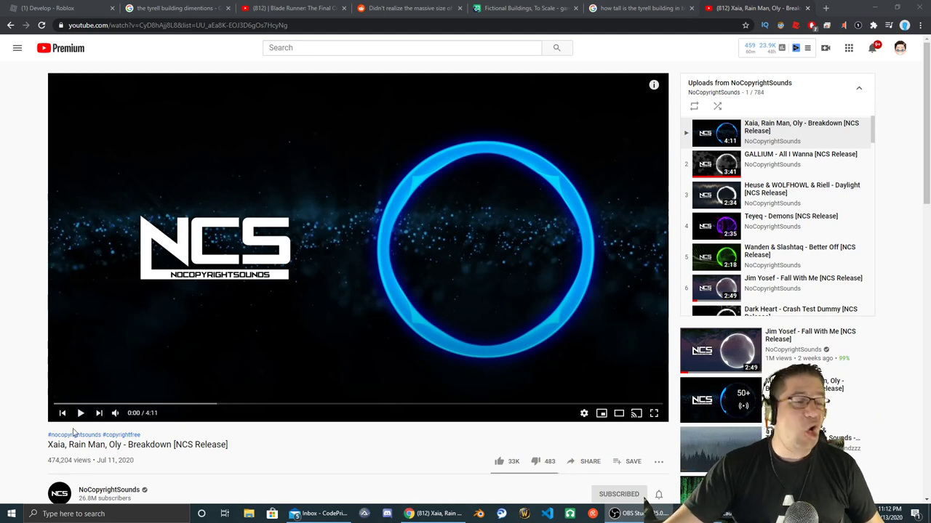
- Play the NoCopyrightSounds Breakdown video, then switch to Roblox Studio and look over the CodePrime8 Labs terrain
{"action": "left_click", "coordinate": [79, 413]}
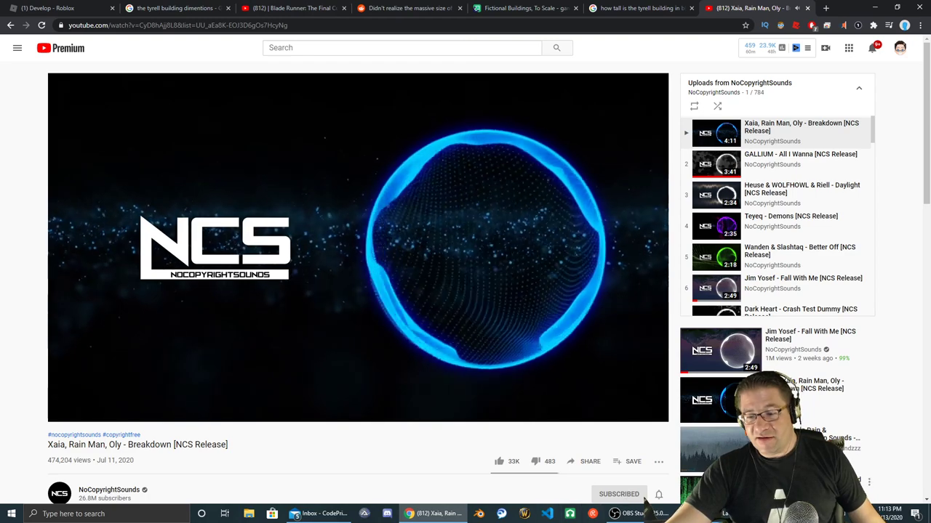
{"action": "key", "text": "alt+Tab"}
{"action": "right_click_drag", "start_coordinate": [373, 293], "coordinate": [374, 294]}
{"action": "key", "text": "w"}
{"action": "key", "text": "e"}
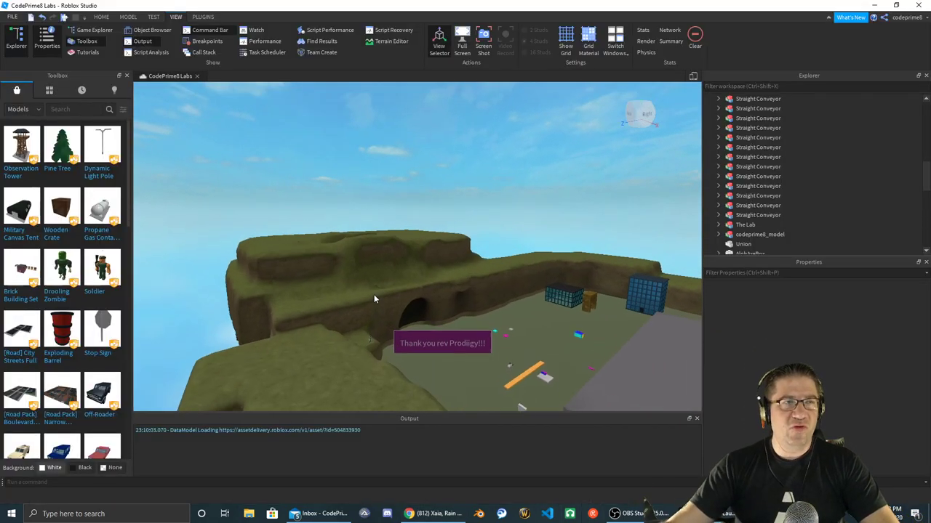
{"action": "key", "text": "w"}
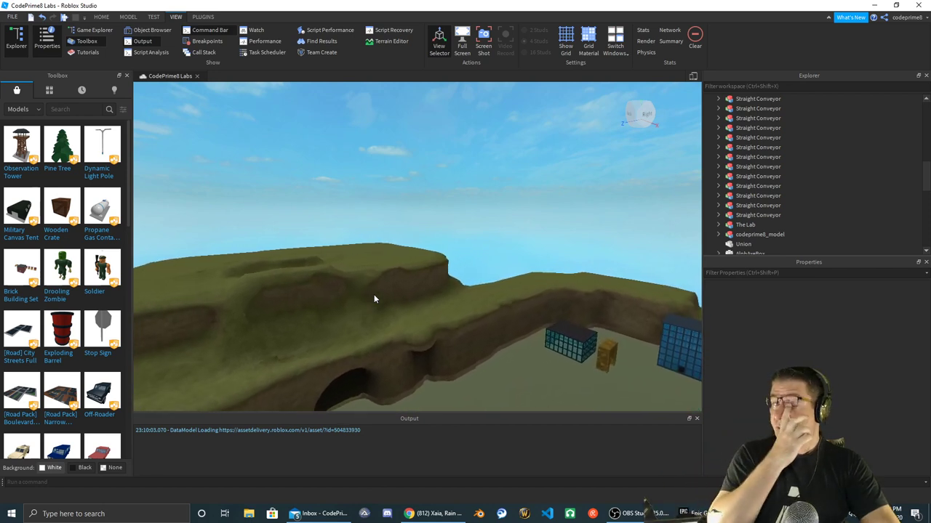
{"action": "key", "text": "w"}
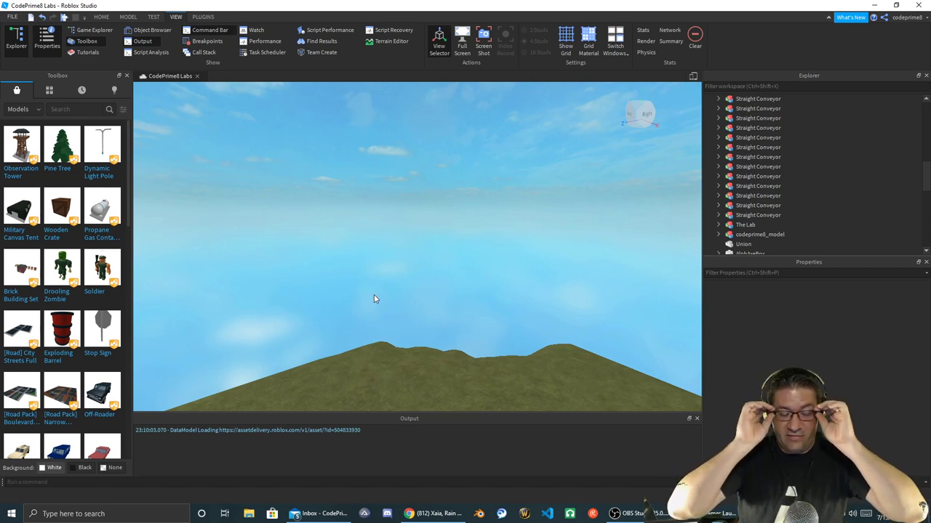
{"action": "right_click_drag", "start_coordinate": [373, 295], "coordinate": [375, 286]}
{"action": "key", "text": "alt+Tab"}
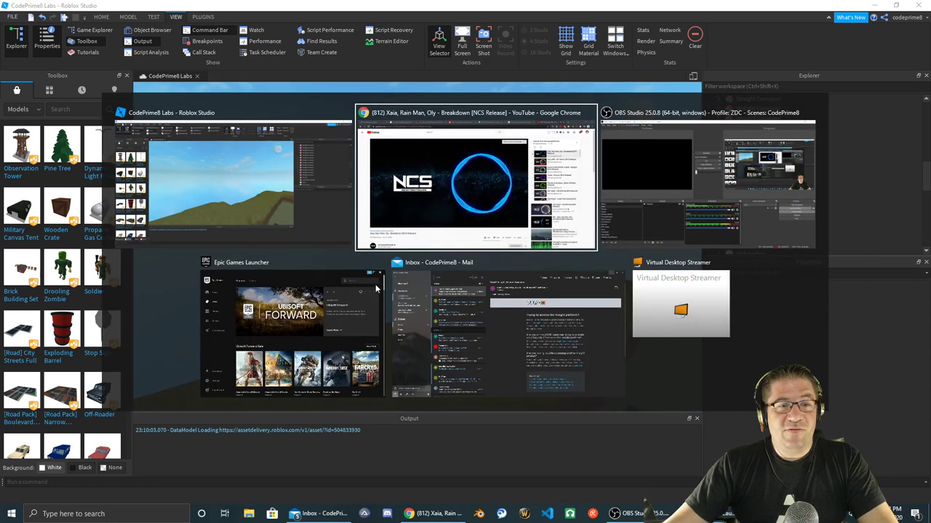
{"action": "key", "text": "alt+Tab"}
{"action": "key", "text": "alt+Tab"}
{"action": "key", "text": "alt+Tab"}
{"action": "key", "text": "alt+Tab"}
{"action": "key", "text": "alt+Tab"}
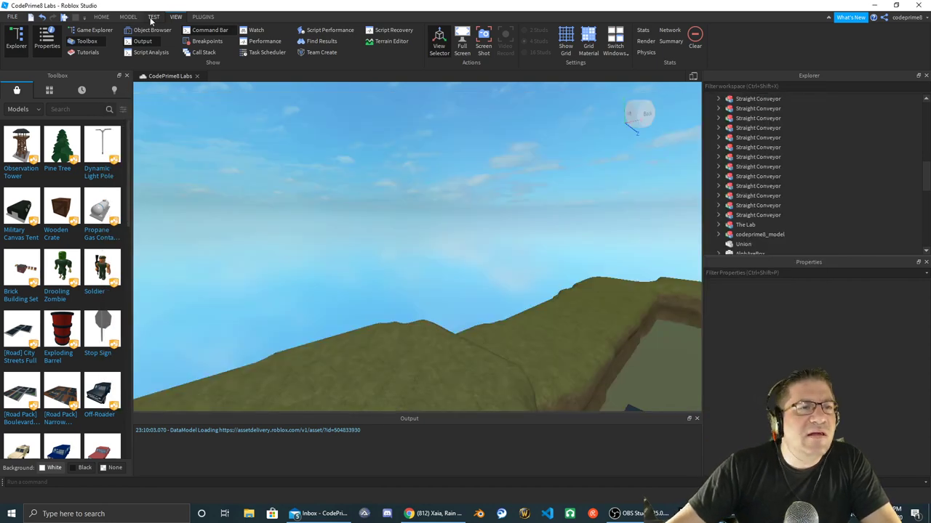
- Switch to Chrome and browse the Google Images results for the Tyrell building
{"action": "key", "text": "alt+Tab"}
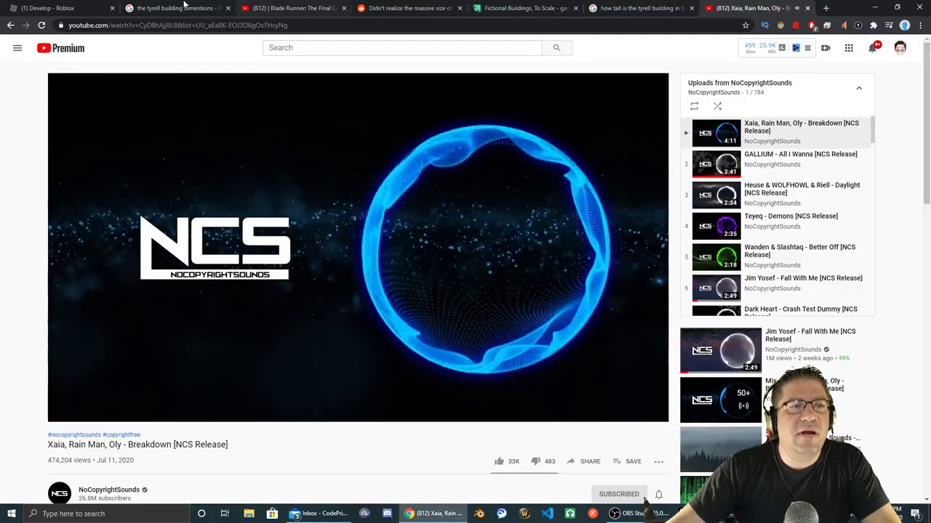
{"action": "left_click", "coordinate": [177, 7]}
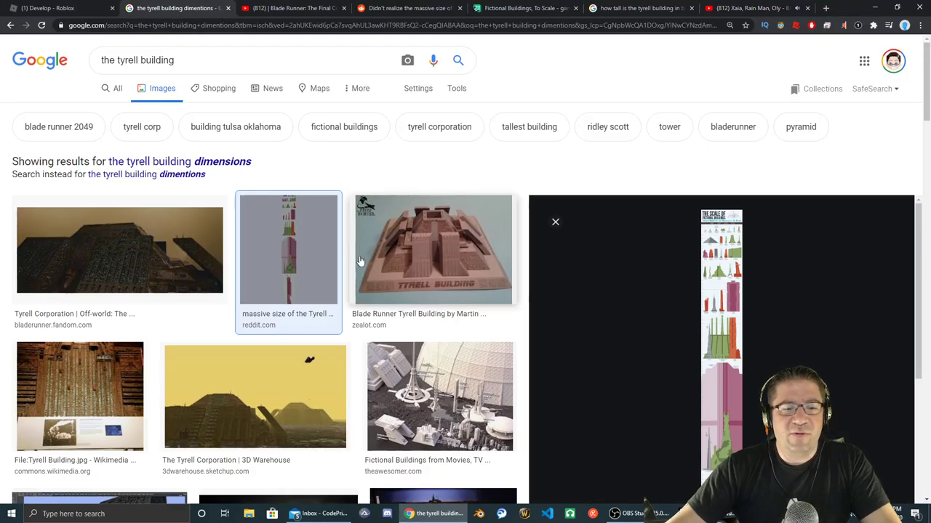
{"action": "scroll", "coordinate": [359, 260], "scroll_direction": "down", "scroll_amount": 2}
{"action": "scroll", "coordinate": [359, 260], "scroll_direction": "down", "scroll_amount": 3}
{"action": "scroll", "coordinate": [359, 260], "scroll_direction": "down", "scroll_amount": 3}
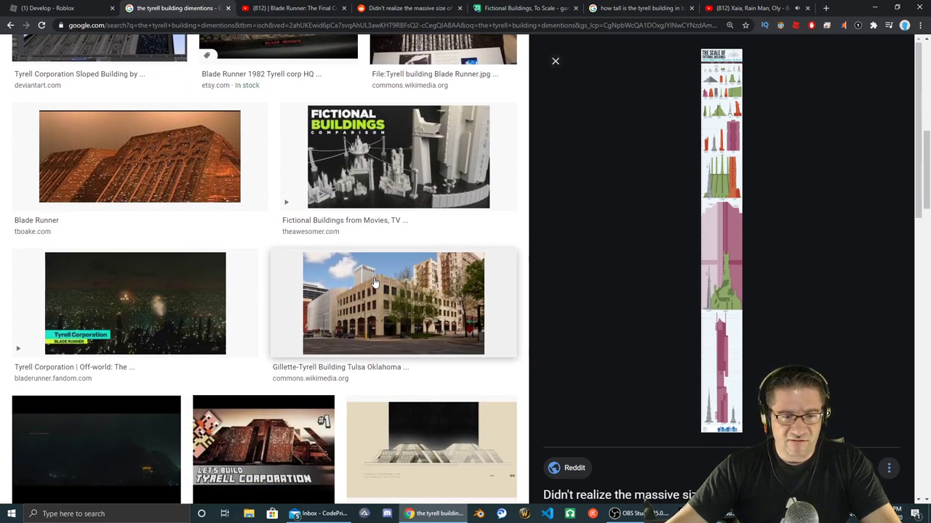
{"action": "scroll", "coordinate": [256, 319], "scroll_direction": "down", "scroll_amount": 1}
{"action": "scroll", "coordinate": [256, 320], "scroll_direction": "down", "scroll_amount": 2}
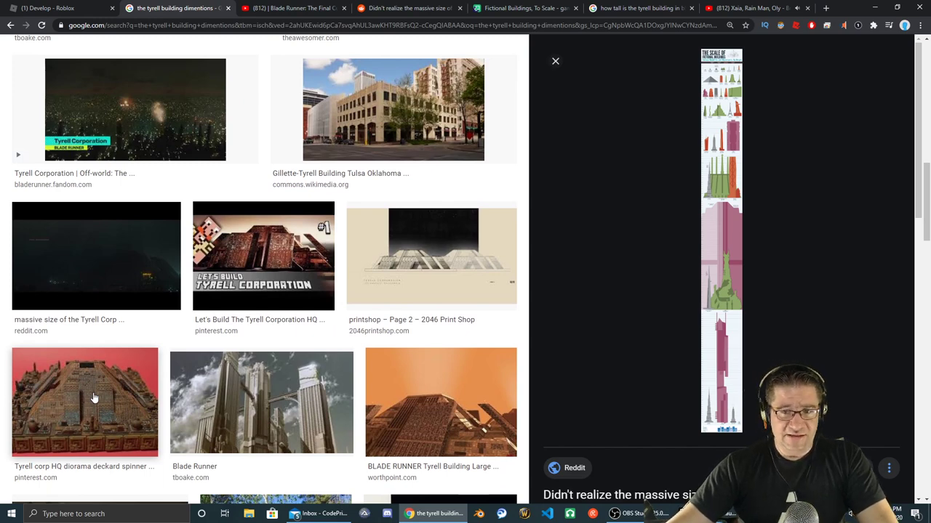
{"action": "left_click", "coordinate": [724, 175]}
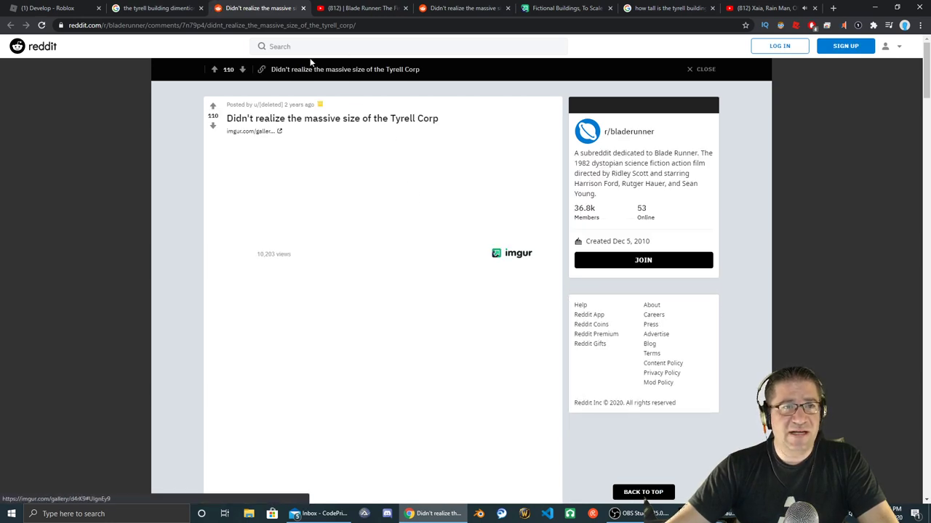
{"action": "scroll", "coordinate": [371, 142], "scroll_direction": "down", "scroll_amount": 3}
{"action": "scroll", "coordinate": [383, 146], "scroll_direction": "up", "scroll_amount": 3}
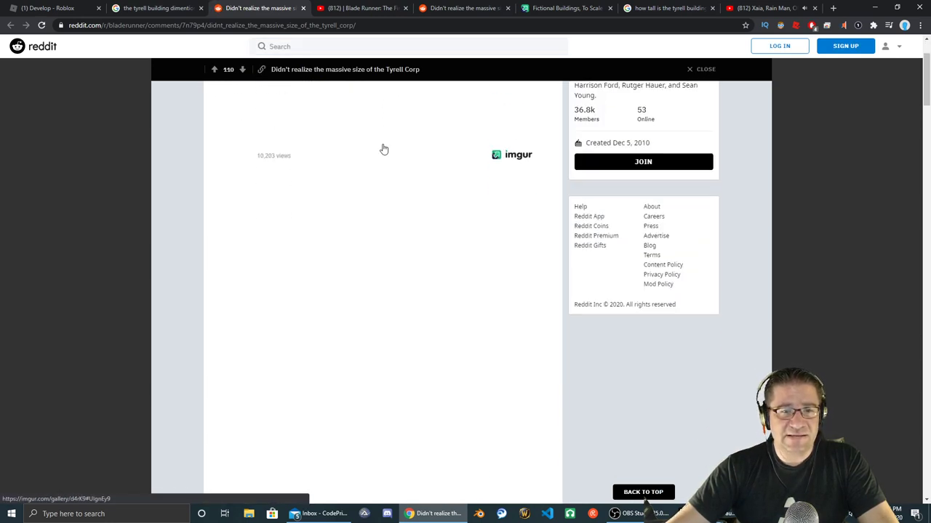
{"action": "left_click", "coordinate": [304, 8]}
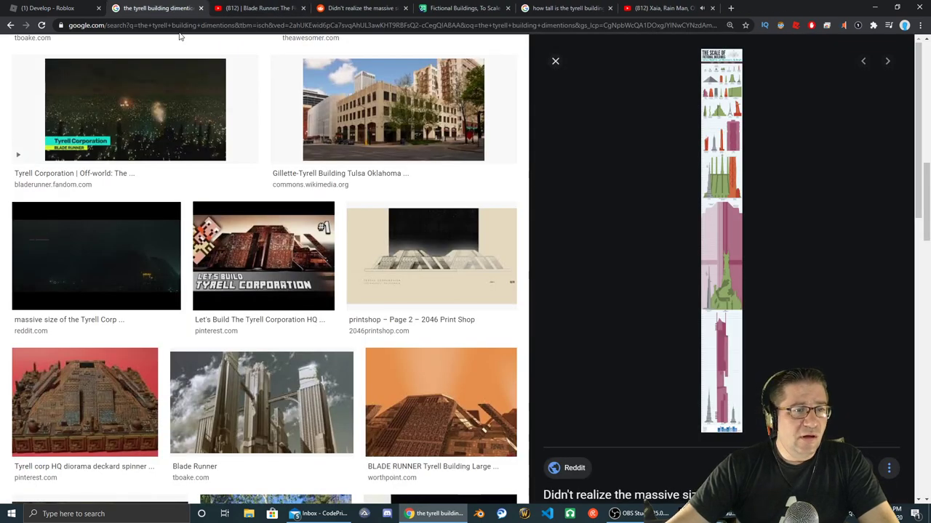
- Open the Imgur gallery Fictional Buildings, To Scale from the already open Reddit post about the Tyrell Corp's massive size
{"action": "scroll", "coordinate": [407, 146], "scroll_direction": "up", "scroll_amount": 1}
{"action": "scroll", "coordinate": [574, 249], "scroll_direction": "up", "scroll_amount": 1}
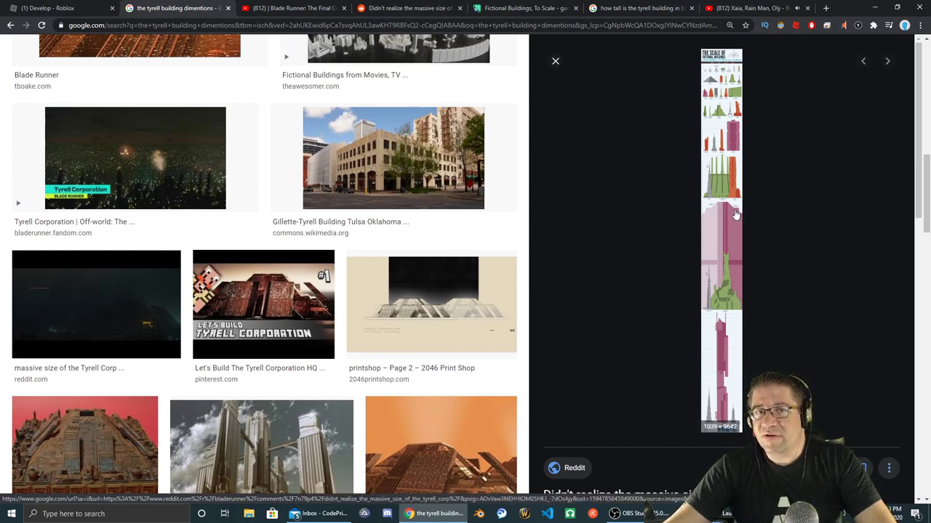
{"action": "left_click", "coordinate": [412, 15]}
{"action": "scroll", "coordinate": [509, 210], "scroll_direction": "down", "scroll_amount": 3}
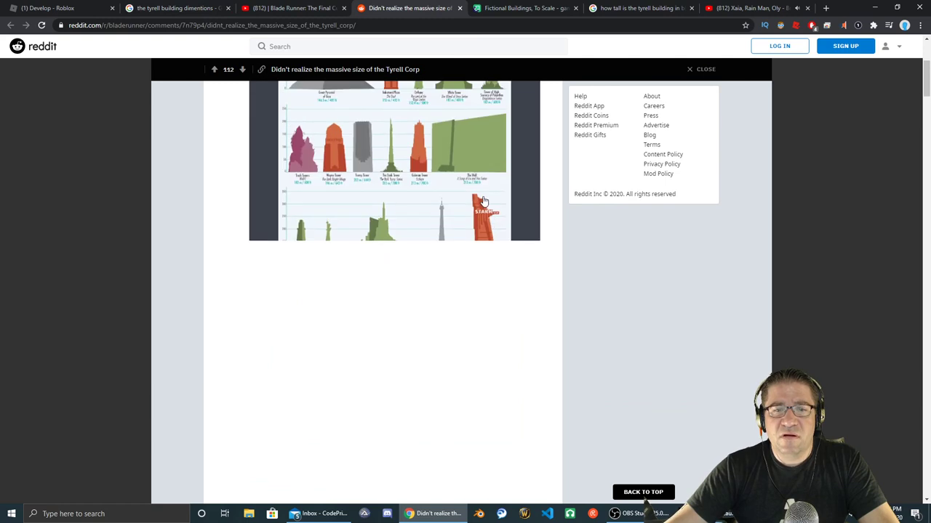
{"action": "left_click", "coordinate": [411, 179]}
- Examine the heights of the smaller buildings on the scale chart, from the Great Pyramid up to Peach Trees
{"action": "scroll", "coordinate": [513, 302], "scroll_direction": "down", "scroll_amount": 3}
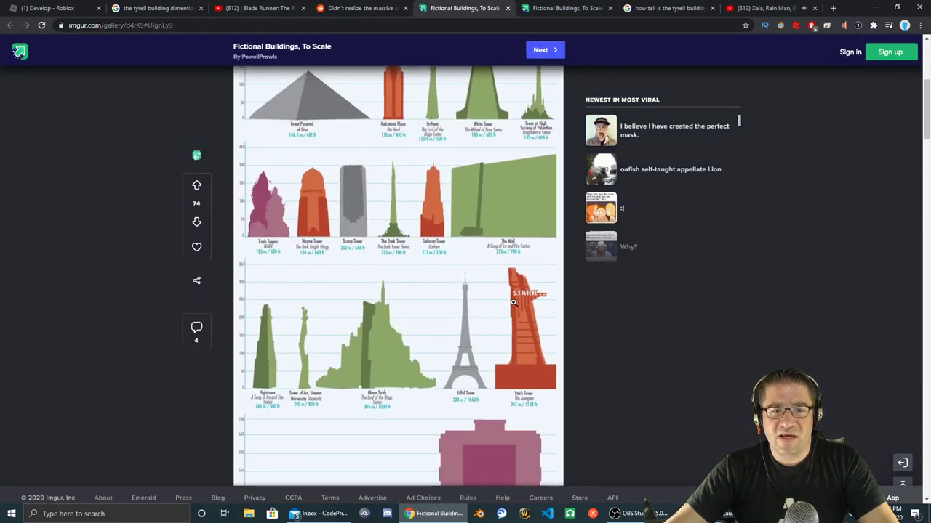
{"action": "scroll", "coordinate": [513, 302], "scroll_direction": "up", "scroll_amount": 1}
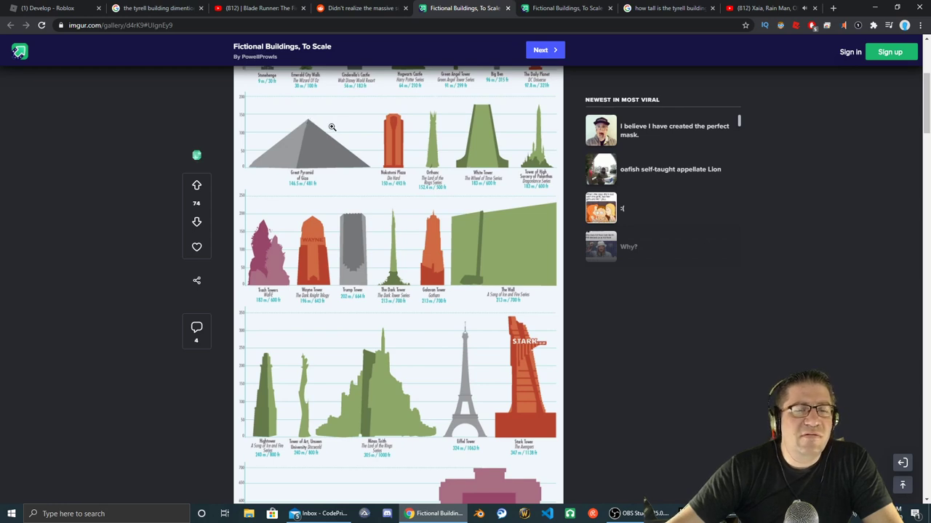
{"action": "scroll", "coordinate": [334, 128], "scroll_direction": "down", "scroll_amount": 4}
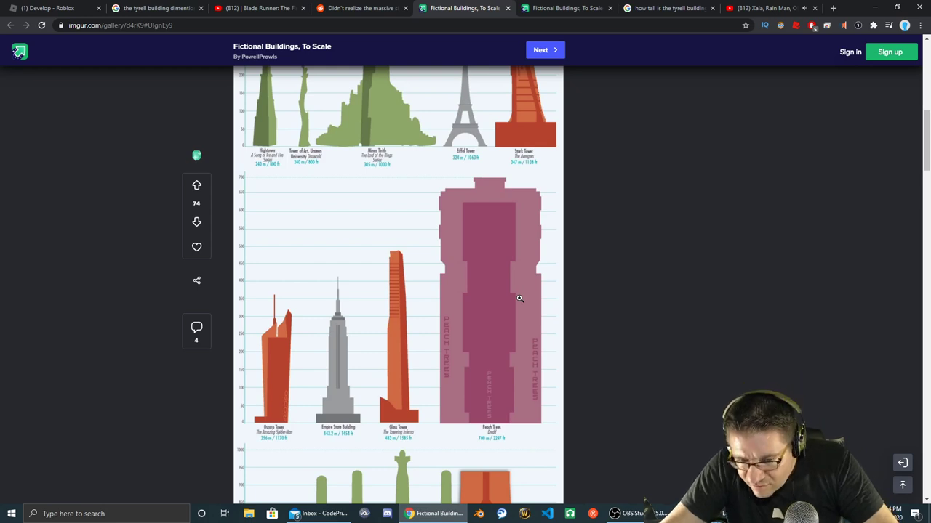
{"action": "scroll", "coordinate": [444, 328], "scroll_direction": "down", "scroll_amount": 1}
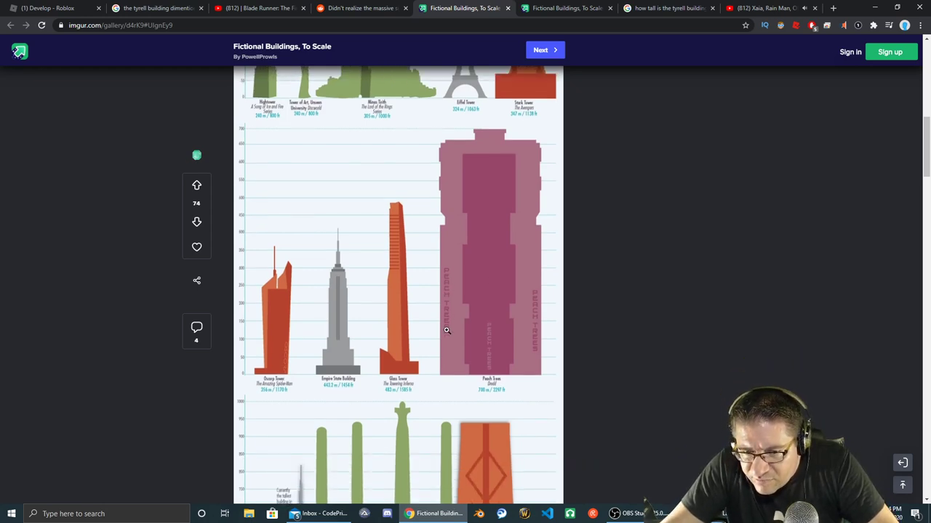
{"action": "scroll", "coordinate": [447, 331], "scroll_direction": "up", "scroll_amount": 4}
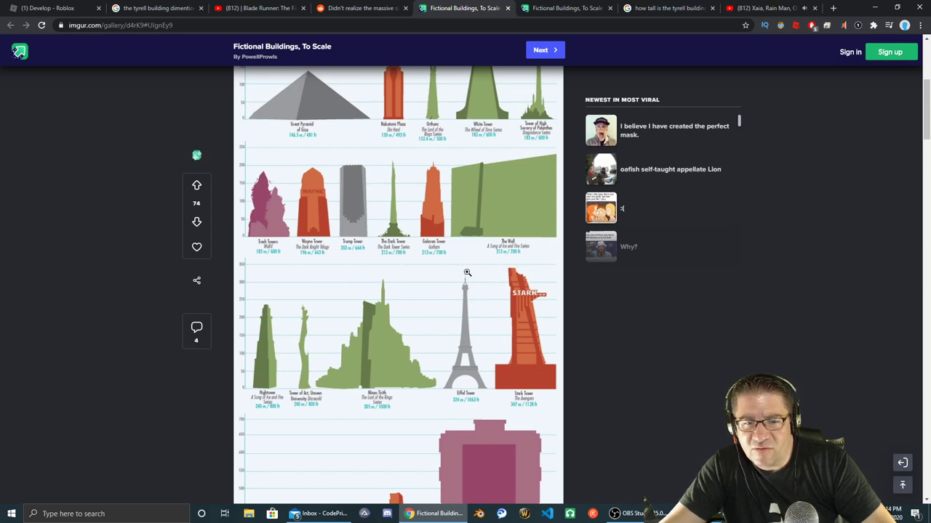
- Compare the Tyrell Corporation Headquarters on the scale chart with Kingdom Tower and the Lord of the Rings tower drawn against it
{"action": "scroll", "coordinate": [445, 340], "scroll_direction": "down", "scroll_amount": 15}
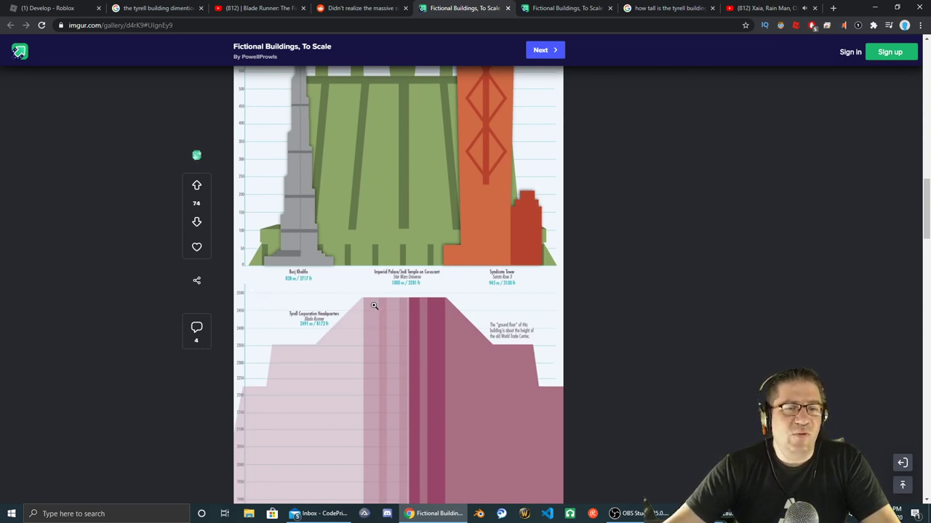
{"action": "scroll", "coordinate": [374, 305], "scroll_direction": "down", "scroll_amount": 10}
{"action": "scroll", "coordinate": [374, 301], "scroll_direction": "down", "scroll_amount": 3}
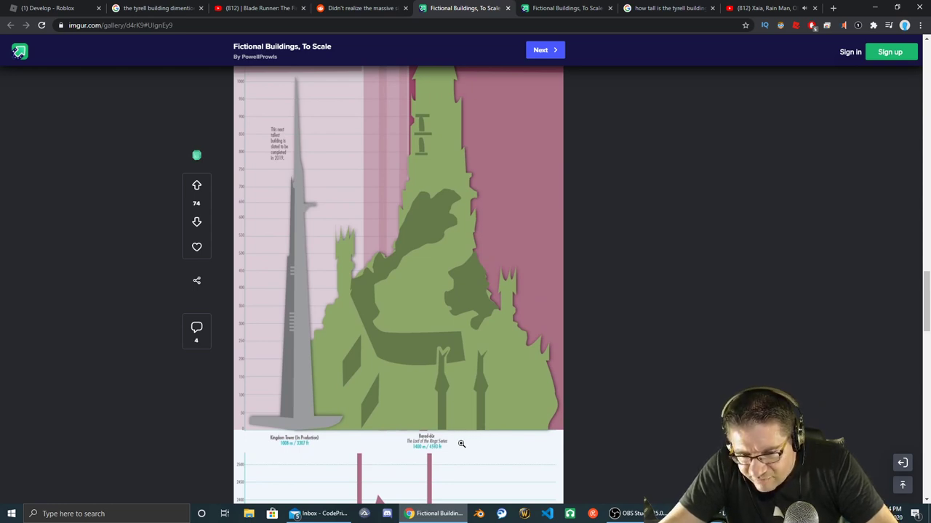
{"action": "scroll", "coordinate": [461, 444], "scroll_direction": "up", "scroll_amount": 4}
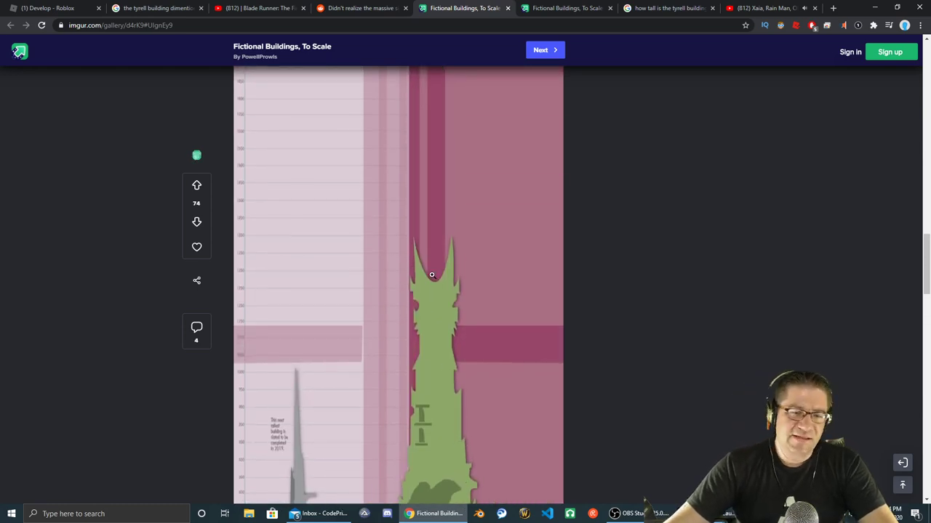
{"action": "scroll", "coordinate": [423, 295], "scroll_direction": "down", "scroll_amount": 2}
{"action": "scroll", "coordinate": [445, 246], "scroll_direction": "up", "scroll_amount": 2}
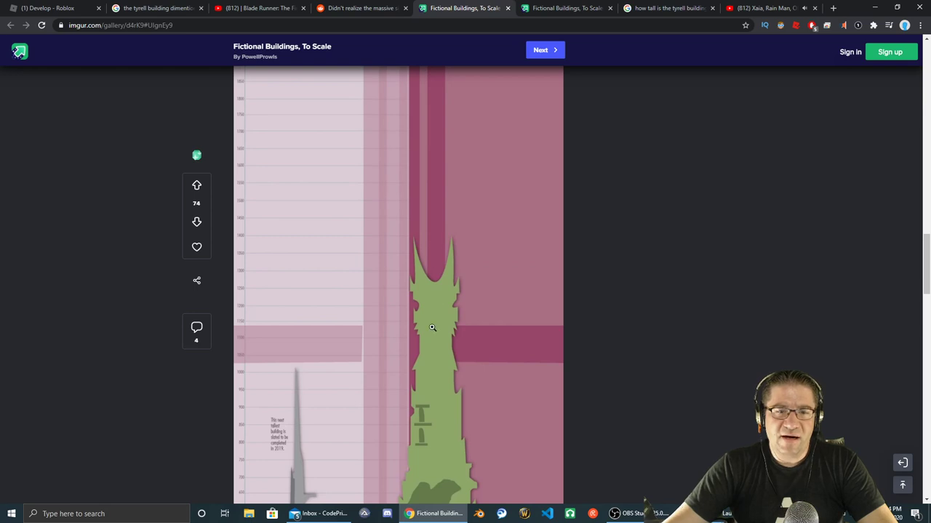
{"action": "scroll", "coordinate": [432, 322], "scroll_direction": "down", "scroll_amount": 5}
{"action": "scroll", "coordinate": [423, 312], "scroll_direction": "up", "scroll_amount": 8}
{"action": "scroll", "coordinate": [423, 313], "scroll_direction": "down", "scroll_amount": 3}
{"action": "scroll", "coordinate": [423, 312], "scroll_direction": "down", "scroll_amount": 5}
{"action": "scroll", "coordinate": [419, 305], "scroll_direction": "up", "scroll_amount": 1}
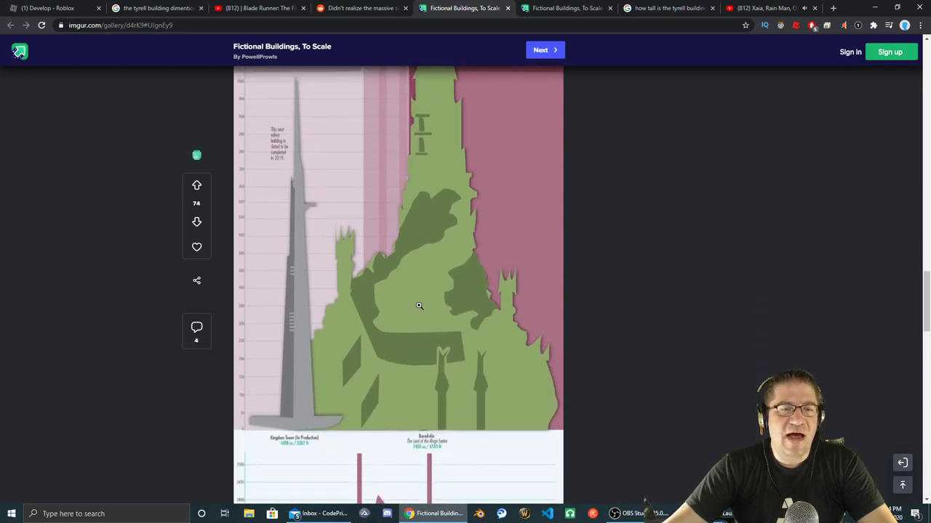
{"action": "scroll", "coordinate": [419, 304], "scroll_direction": "up", "scroll_amount": 1}
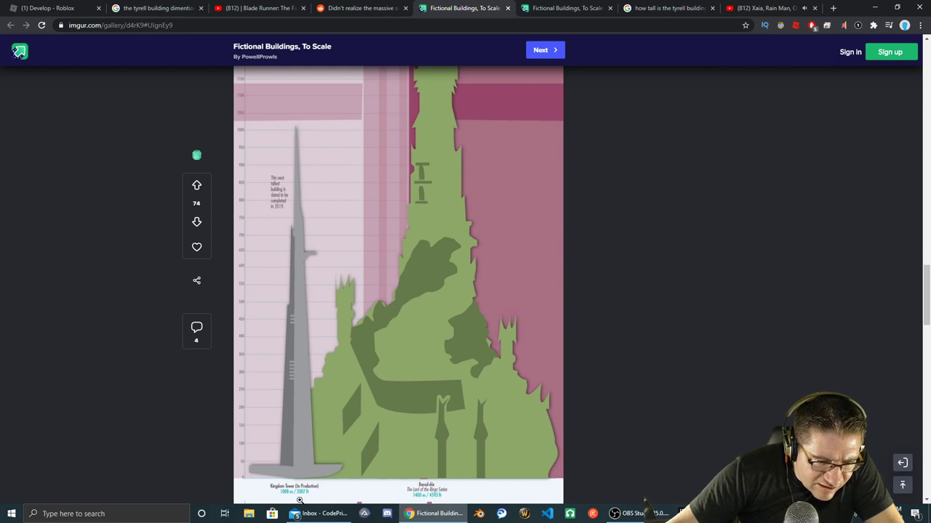
- Compare The Citadel from Half-Life 2 with the Tyrell Corporation Headquarters and the real skyscrapers on the scale chart
{"action": "scroll", "coordinate": [310, 187], "scroll_direction": "down", "scroll_amount": 15}
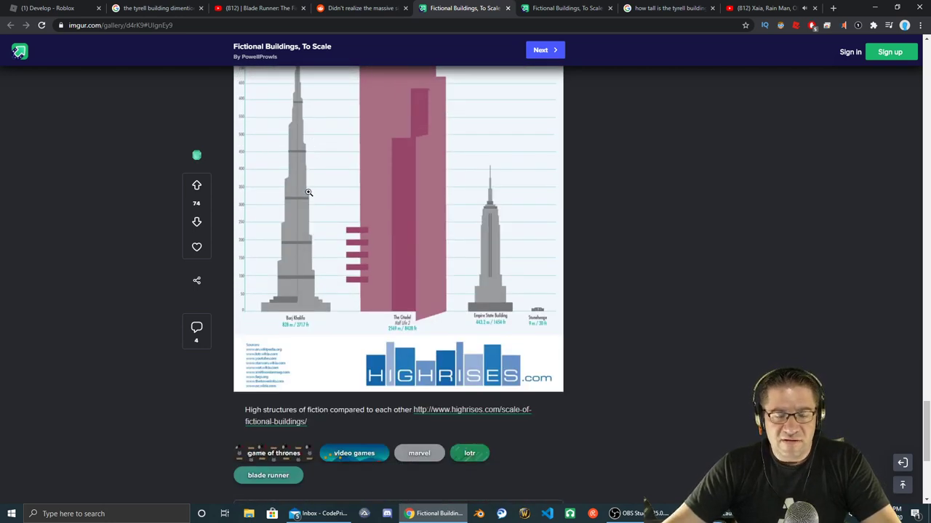
{"action": "scroll", "coordinate": [308, 192], "scroll_direction": "up", "scroll_amount": 10}
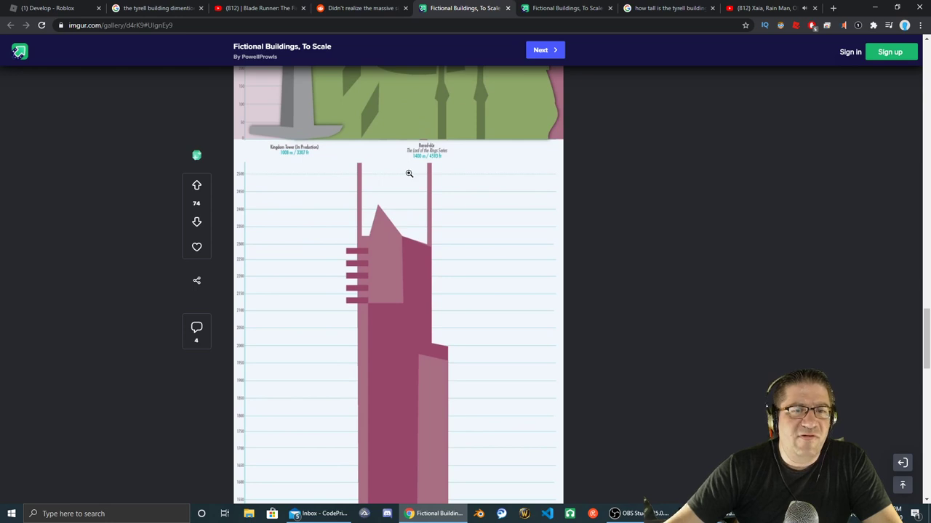
{"action": "scroll", "coordinate": [424, 182], "scroll_direction": "down", "scroll_amount": 6}
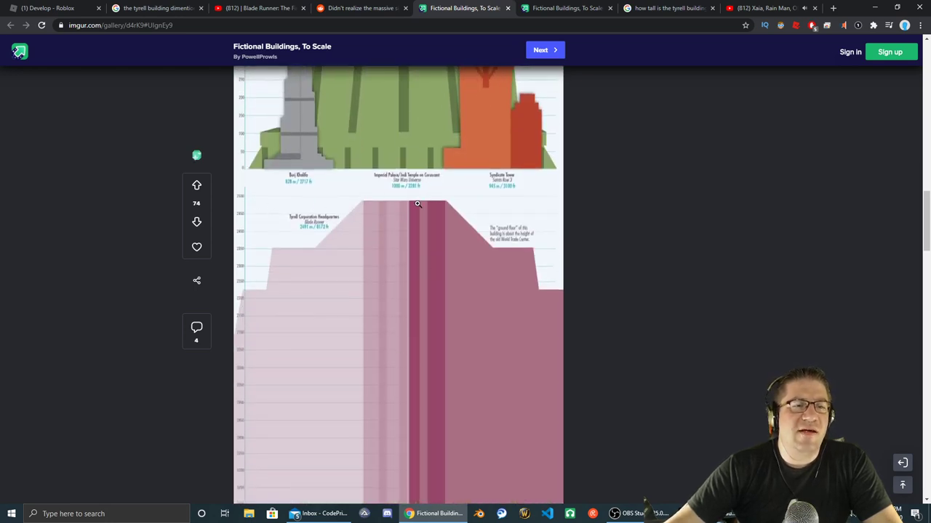
{"action": "scroll", "coordinate": [421, 218], "scroll_direction": "down", "scroll_amount": 20}
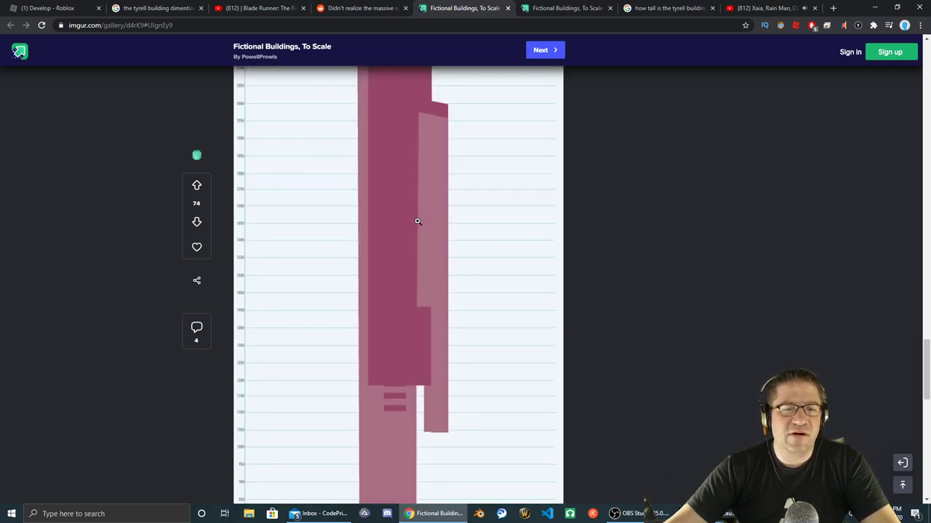
{"action": "scroll", "coordinate": [416, 220], "scroll_direction": "down", "scroll_amount": 4}
{"action": "scroll", "coordinate": [414, 219], "scroll_direction": "up", "scroll_amount": 6}
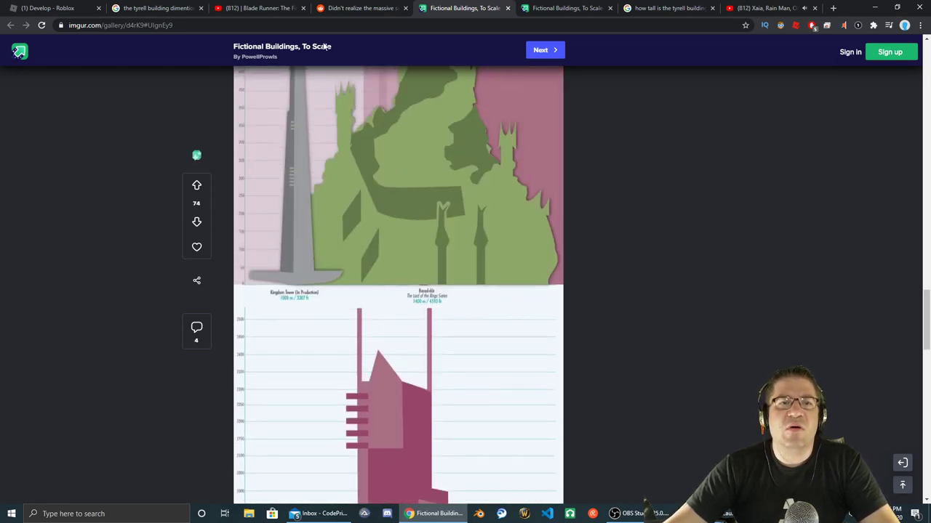
- Search Google for "how tall is a store" in place of the open Reddit post
{"action": "left_click", "coordinate": [356, 8]}
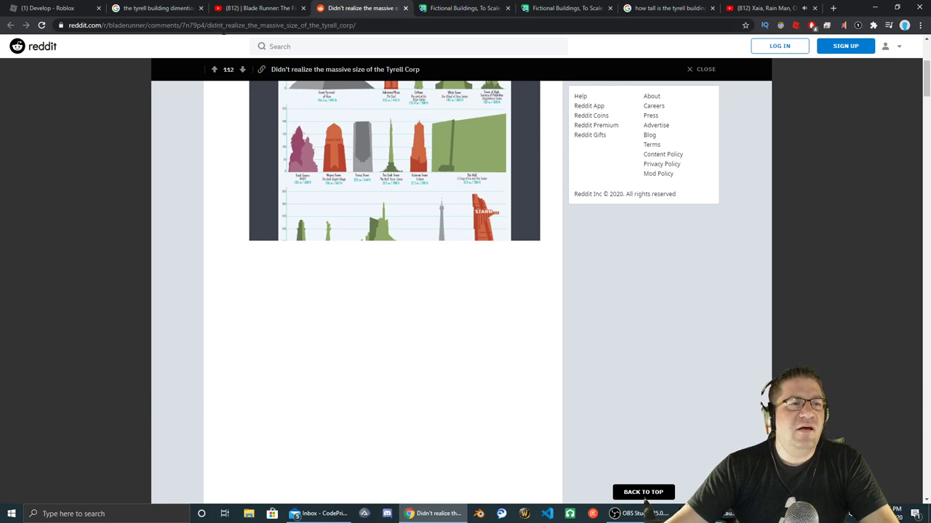
{"action": "left_click", "coordinate": [249, 25]}
{"action": "type", "text": "how tall is a a"}
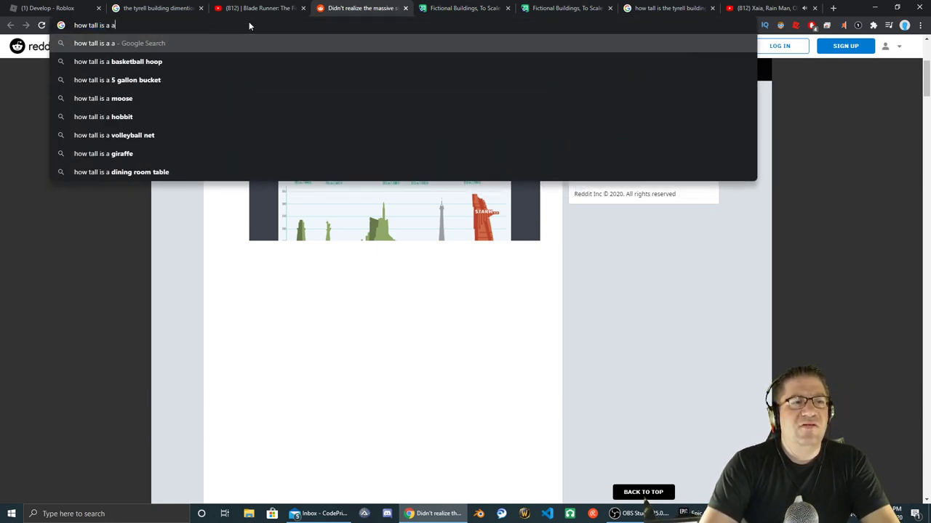
{"action": "key", "text": "BackSpace"}
{"action": "type", "text": "store"}
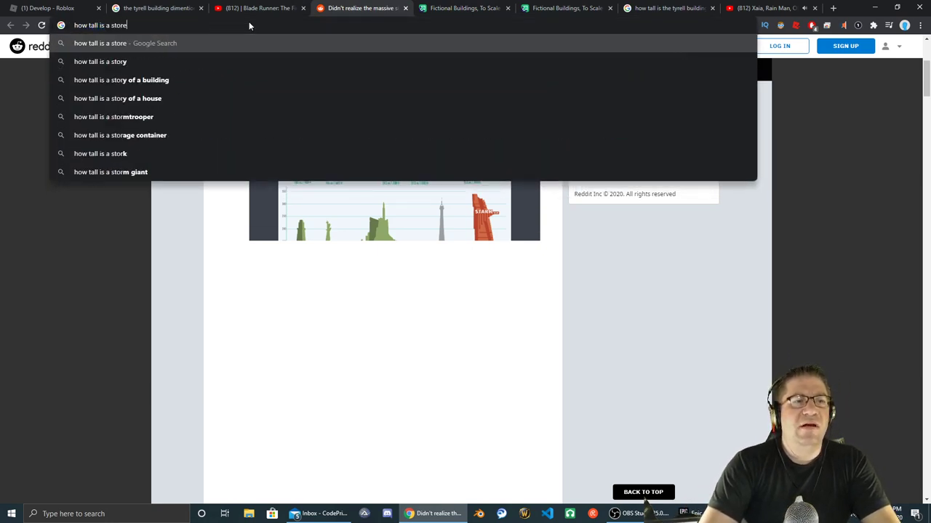
{"action": "key", "text": "Return"}
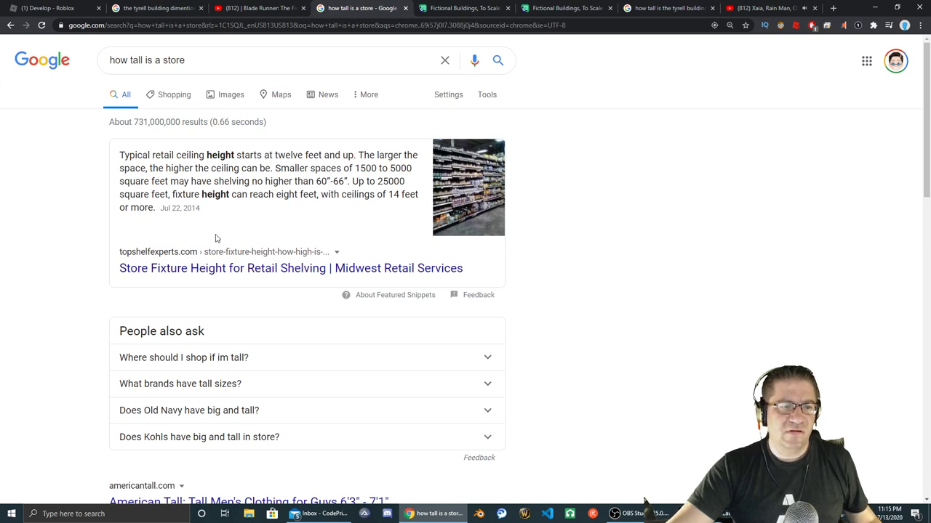
- Change the Google search to "how tall is a story of a building"
{"action": "left_click", "coordinate": [207, 59]}
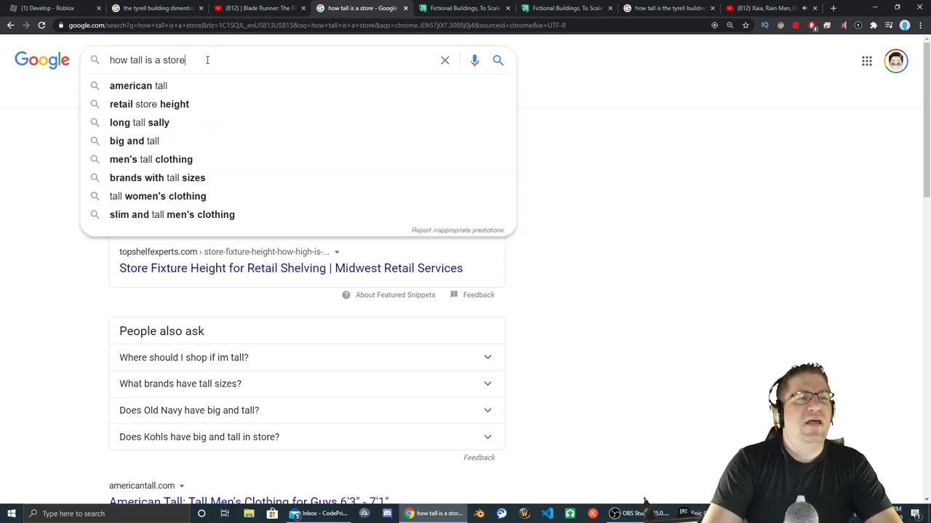
{"action": "key", "text": "BackSpace"}
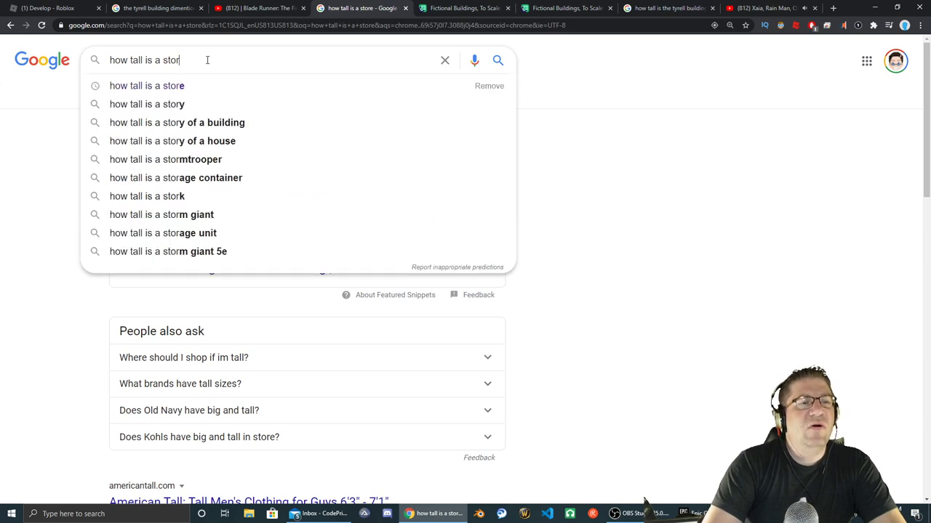
{"action": "type", "text": "y"}
{"action": "key", "text": "Down"}
{"action": "key", "text": "Down"}
{"action": "key", "text": "Return"}
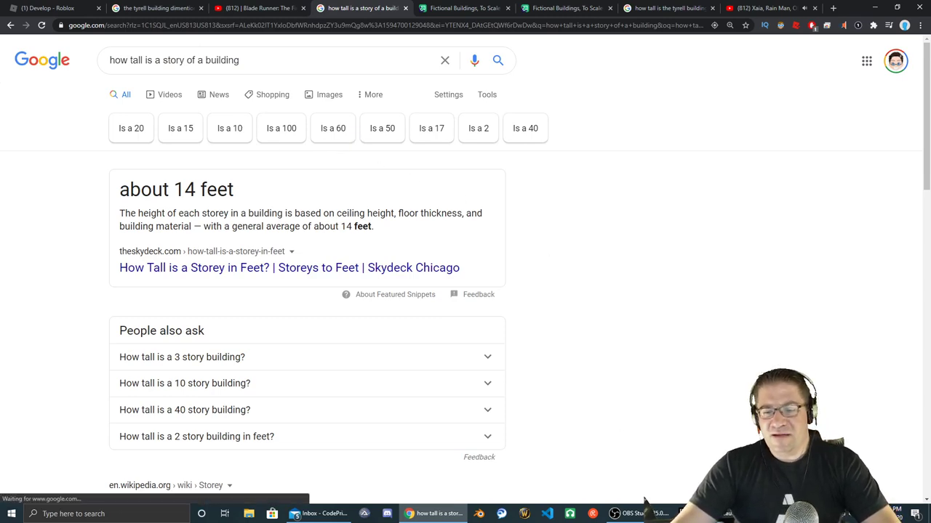
- Switch to Roblox Studio and insert a block part on the grassy terrain
{"action": "left_click", "coordinate": [698, 513]}
{"action": "right_click_drag", "start_coordinate": [446, 300], "coordinate": [447, 304]}
{"action": "key", "text": "w"}
{"action": "key", "text": "w"}
{"action": "right_click_drag", "start_coordinate": [446, 299], "coordinate": [446, 299]}
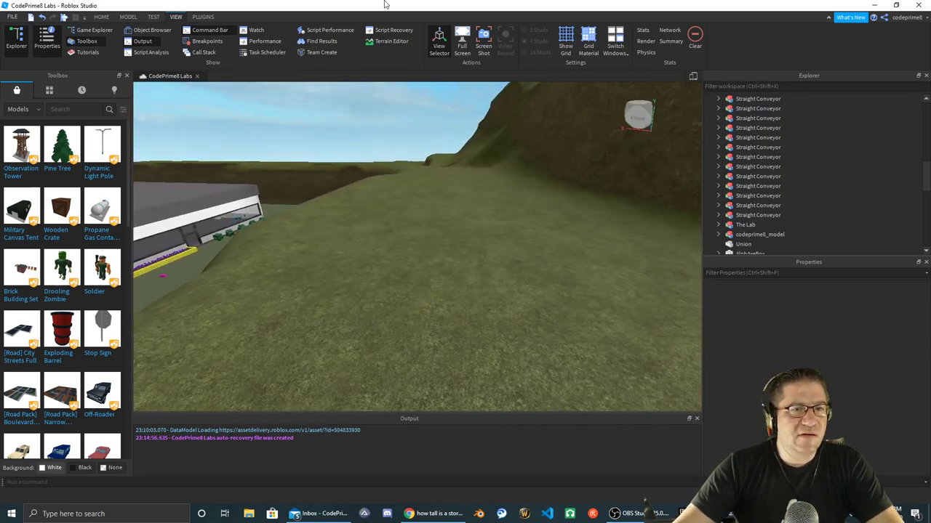
{"action": "left_click", "coordinate": [128, 17]}
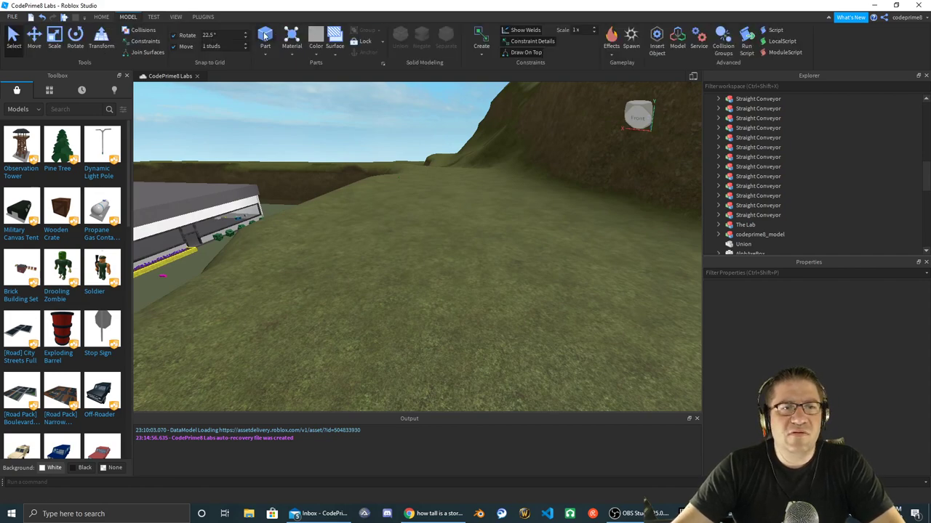
{"action": "key", "text": "w"}
{"action": "right_click_drag", "start_coordinate": [410, 238], "coordinate": [410, 238]}
{"action": "left_click", "coordinate": [411, 238]}
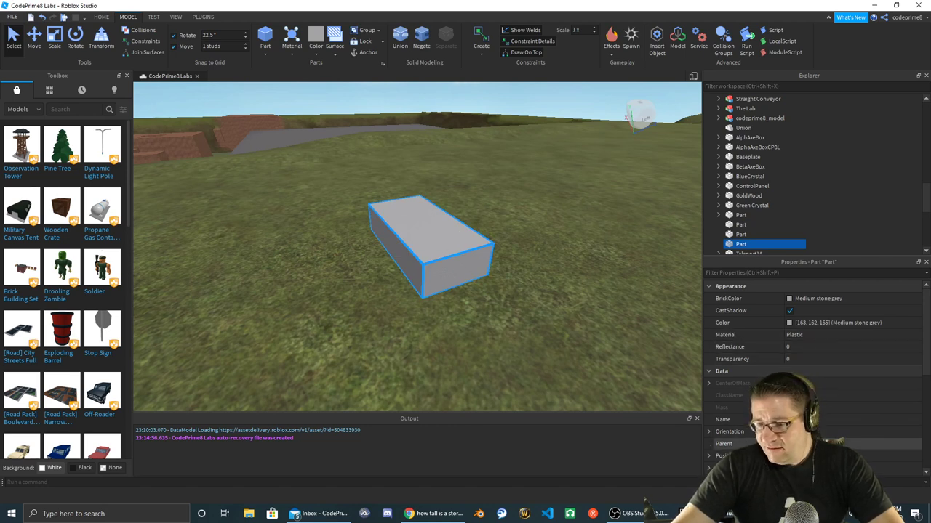
- Set the new part's size to 1,1,1
{"action": "scroll", "coordinate": [826, 399], "scroll_direction": "down", "scroll_amount": 5}
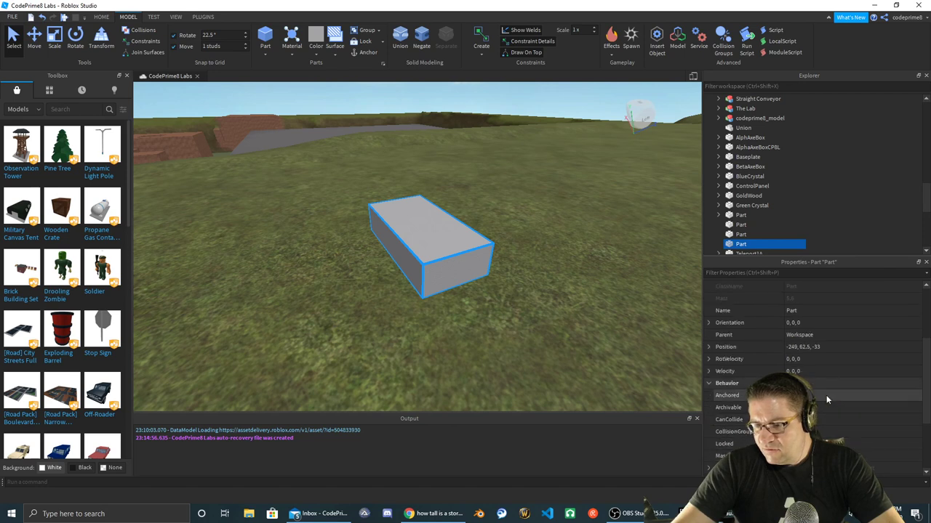
{"action": "left_click", "coordinate": [808, 444]}
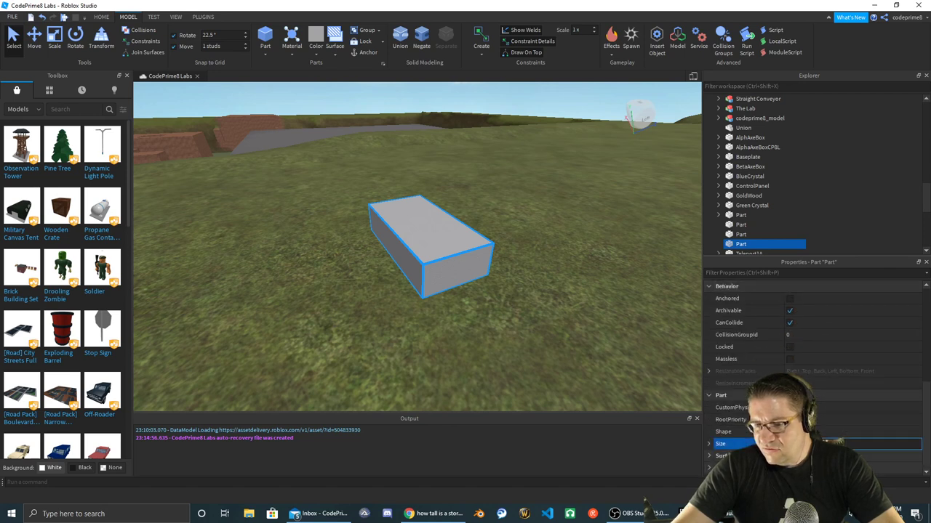
{"action": "type", "text": "1,1,1"}
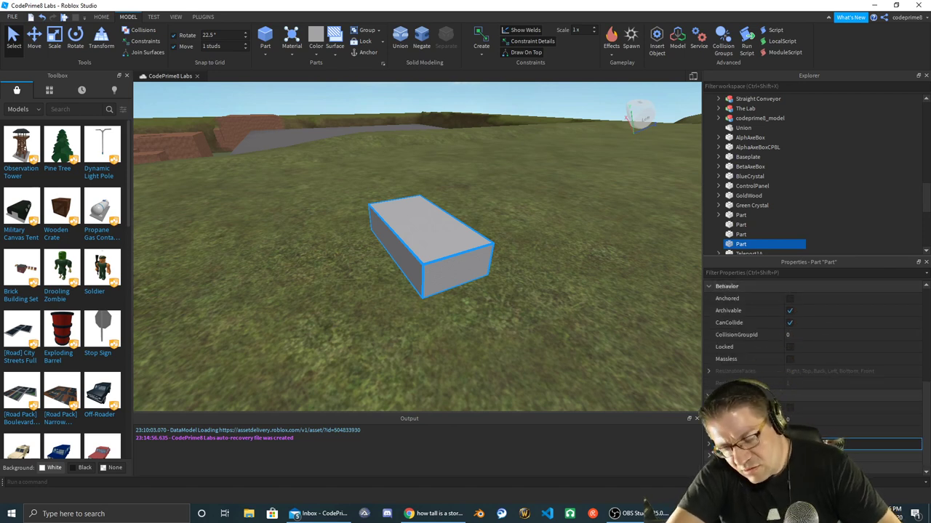
{"action": "key", "text": "Return"}
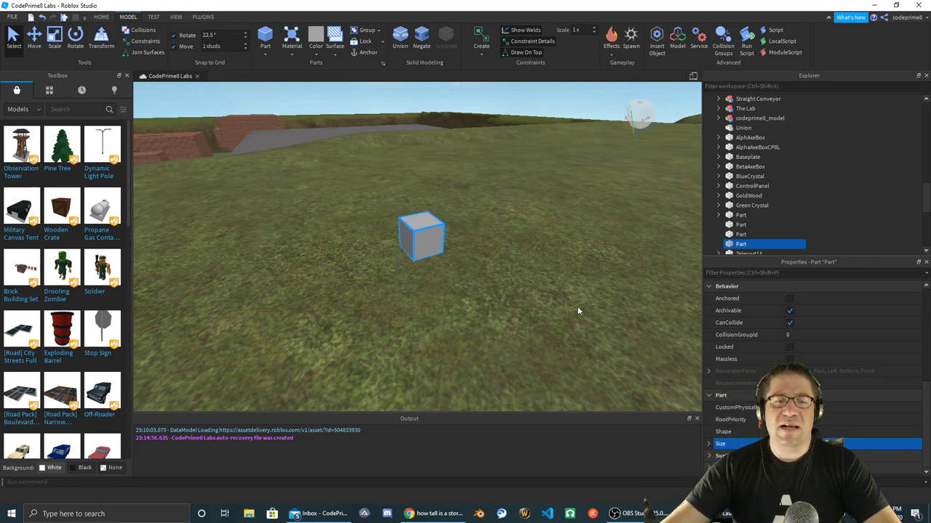
- Move the small cube off the grassy ledge to the area in front of the cave wall
{"action": "key", "text": "a"}
{"action": "right_click_drag", "start_coordinate": [435, 250], "coordinate": [469, 205]}
{"action": "scroll", "coordinate": [372, 244], "scroll_direction": "up", "scroll_amount": 3}
{"action": "scroll", "coordinate": [372, 244], "scroll_direction": "down", "scroll_amount": 5}
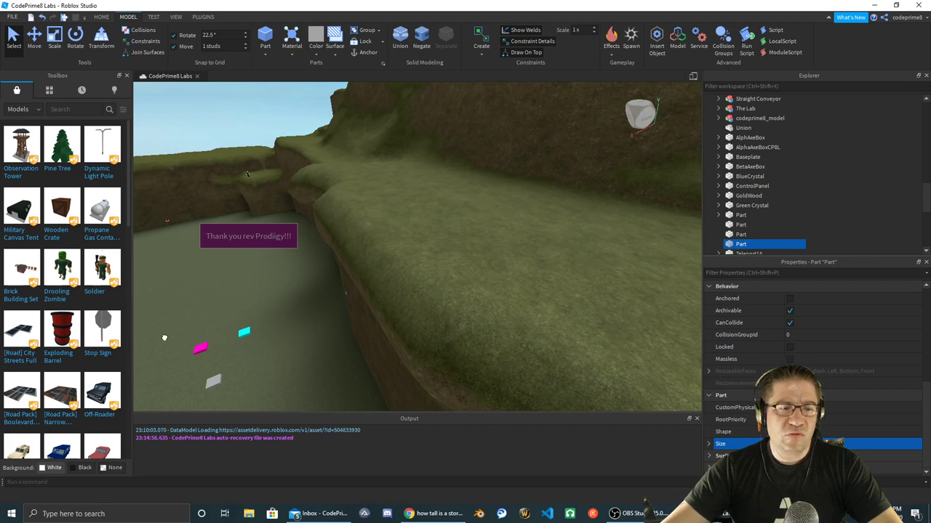
{"action": "key", "text": "w"}
{"action": "right_click_drag", "start_coordinate": [208, 324], "coordinate": [208, 324]}
{"action": "key", "text": "w"}
{"action": "key", "text": "d"}
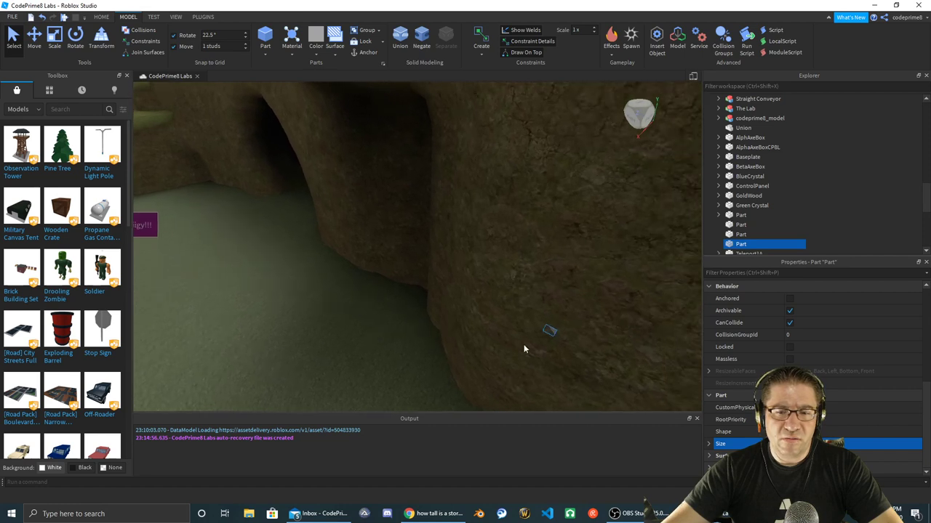
{"action": "left_click", "coordinate": [541, 333]}
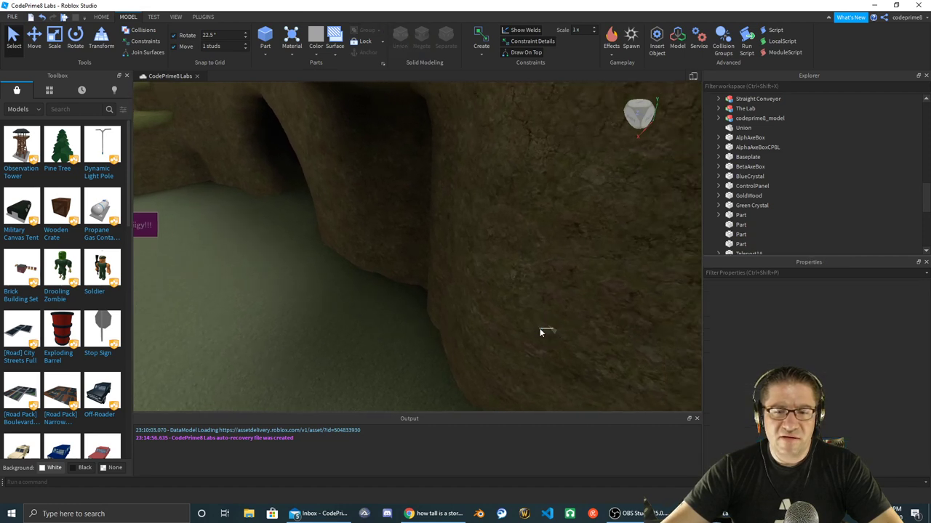
{"action": "left_click_drag", "start_coordinate": [563, 339], "coordinate": [563, 339]}
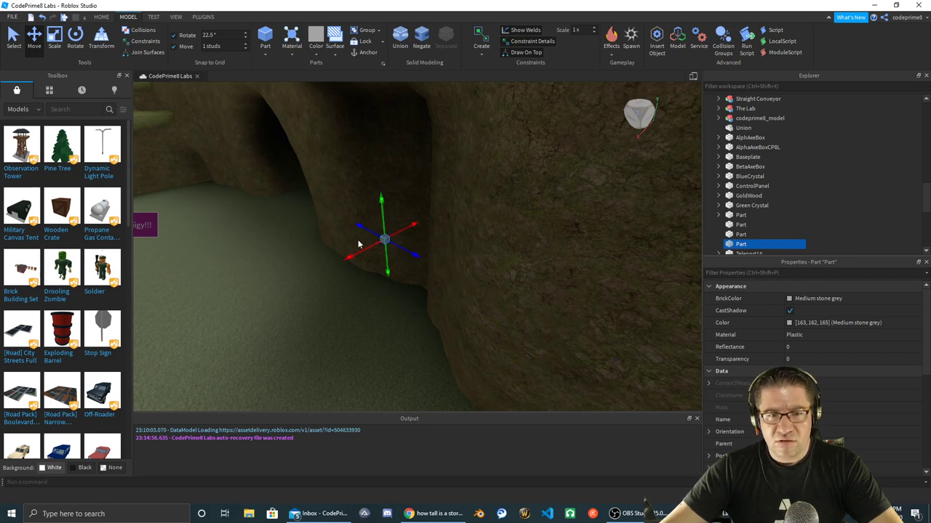
- Move the cube out onto the open ground near the orange beam
{"action": "scroll", "coordinate": [259, 271], "scroll_direction": "down", "scroll_amount": 5}
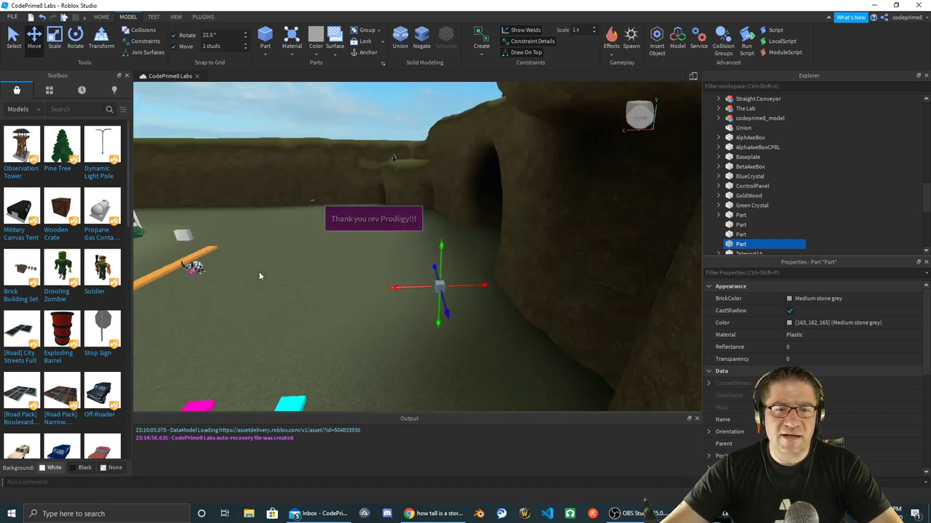
{"action": "right_click_drag", "start_coordinate": [258, 272], "coordinate": [270, 274]}
{"action": "scroll", "coordinate": [271, 273], "scroll_direction": "up", "scroll_amount": 2}
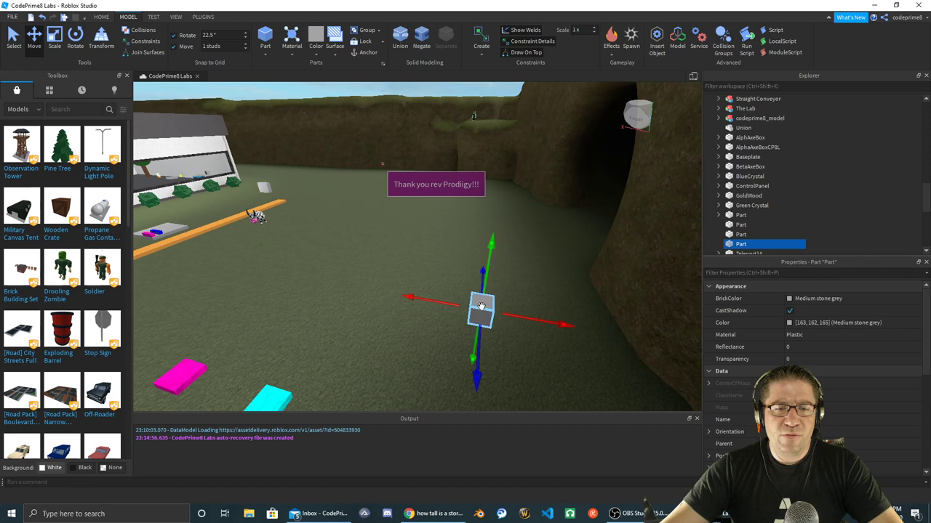
{"action": "key", "text": "d"}
{"action": "right_click_drag", "start_coordinate": [331, 279], "coordinate": [333, 280]}
- Start a playtest and walk the avatar to the pink and blue axe boxes on the grey slab
{"action": "key", "text": "F5"}
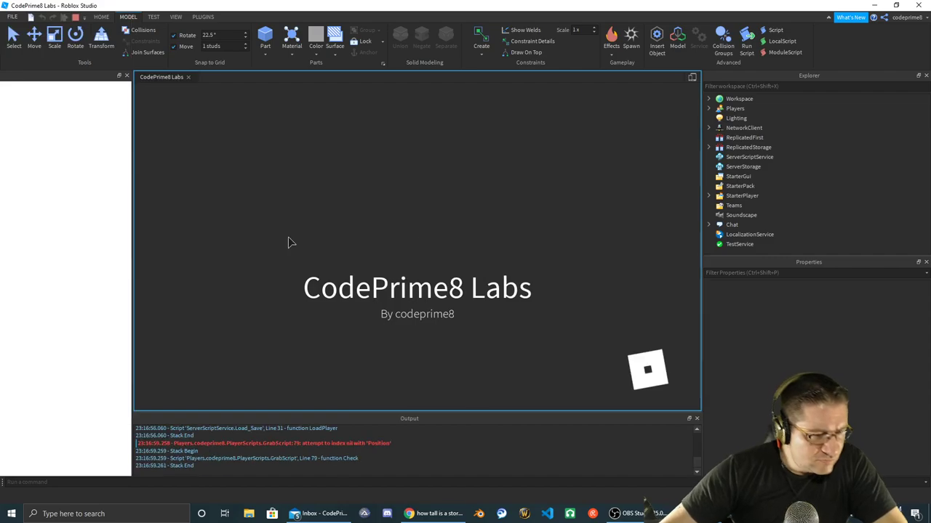
{"action": "scroll", "coordinate": [297, 273], "scroll_direction": "up", "scroll_amount": 5}
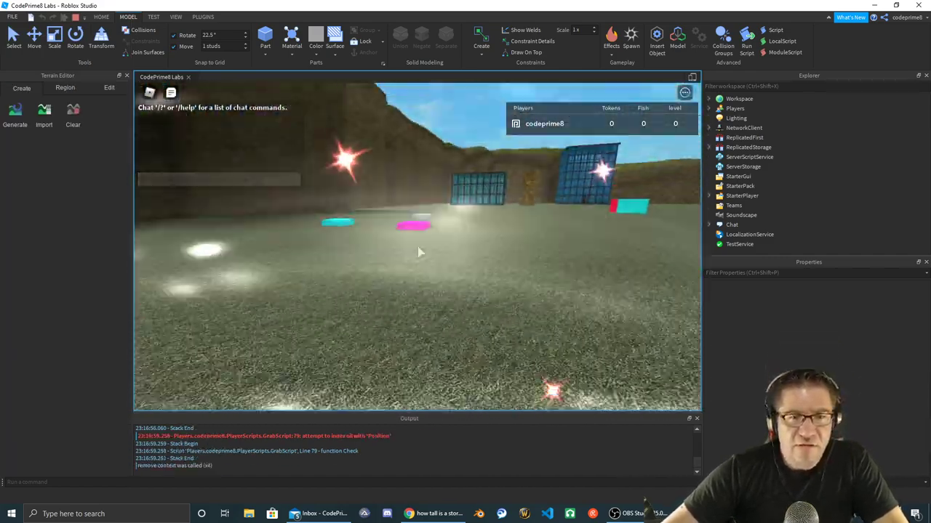
{"action": "key", "text": "w"}
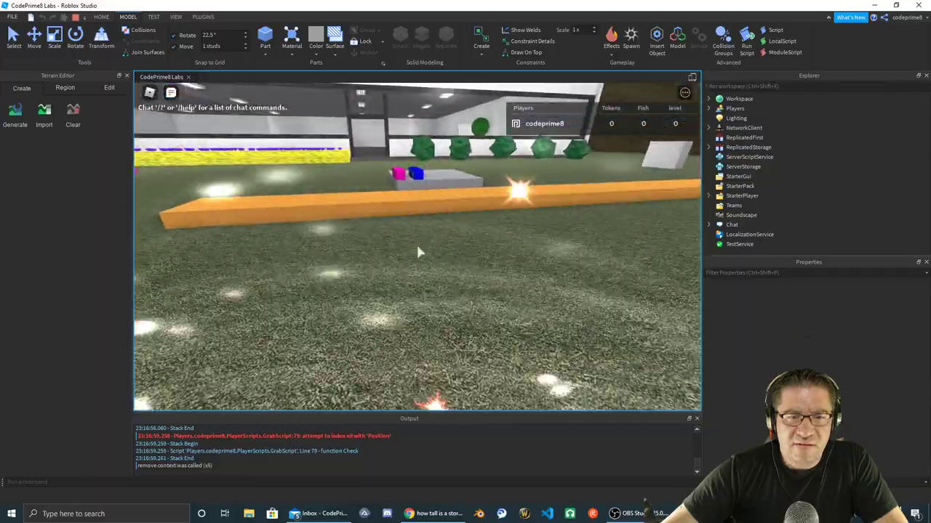
{"action": "scroll", "coordinate": [418, 252], "scroll_direction": "down", "scroll_amount": 4}
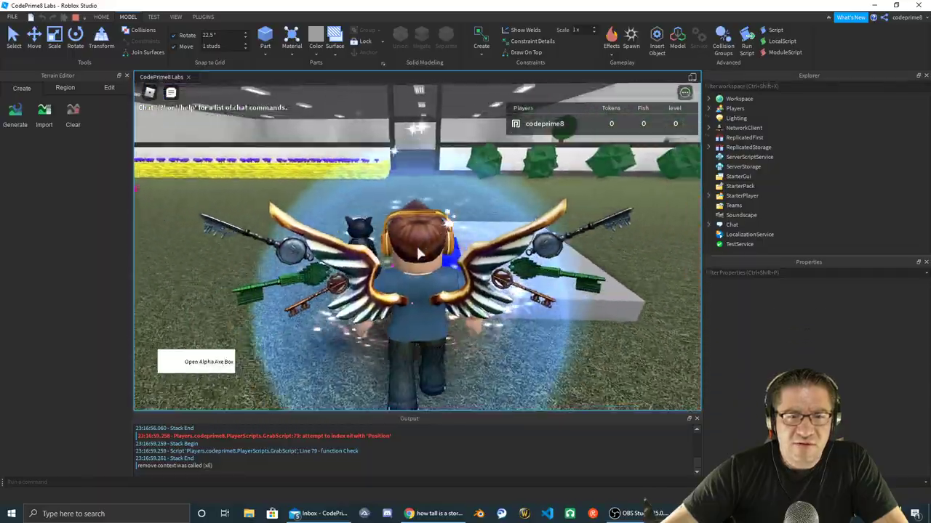
{"action": "scroll", "coordinate": [418, 253], "scroll_direction": "up", "scroll_amount": 5}
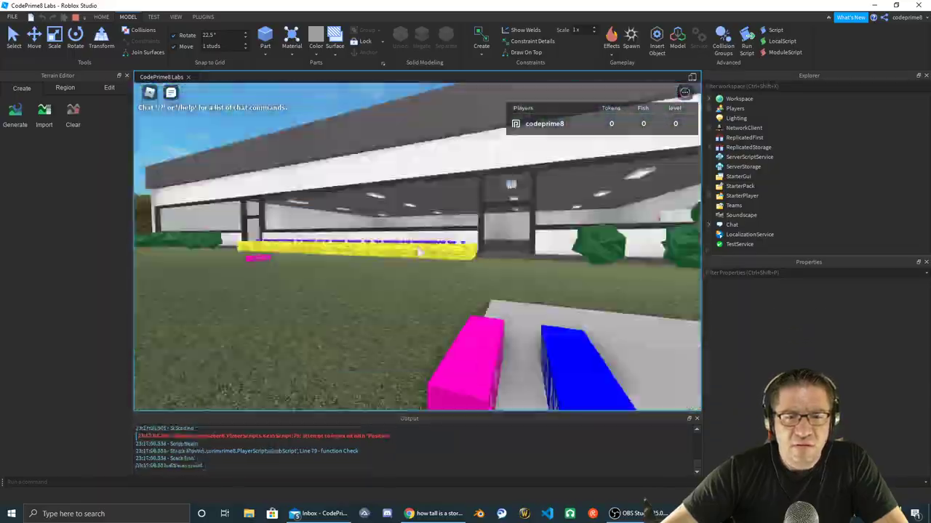
{"action": "scroll", "coordinate": [419, 252], "scroll_direction": "down", "scroll_amount": 5}
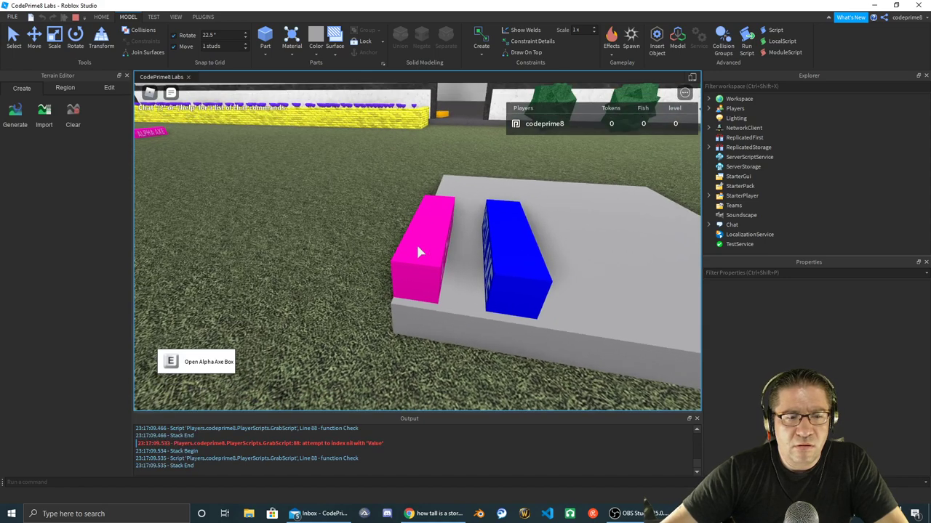
{"action": "key", "text": "d"}
{"action": "key", "text": "a"}
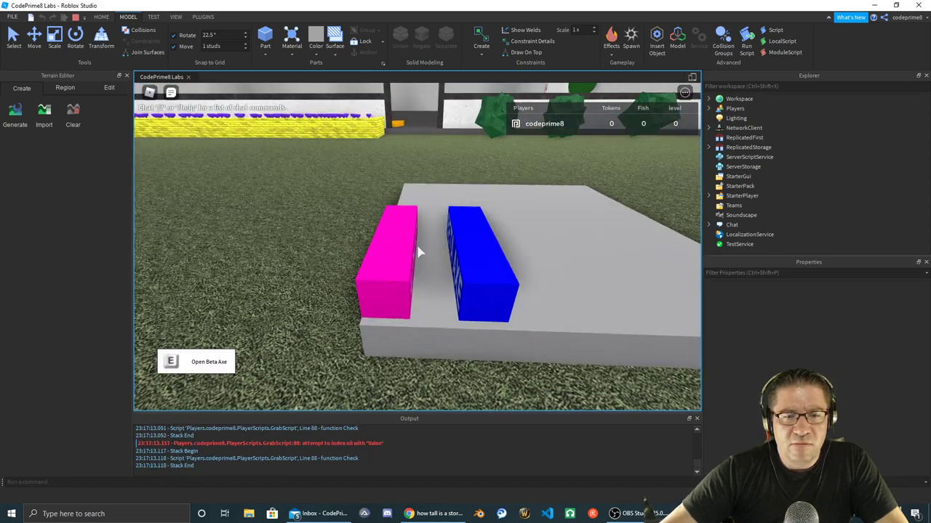
- Walk the avatar to the pink Alpha Axe box near the yellow wall and view them side by side
{"action": "right_click_drag", "start_coordinate": [418, 253], "coordinate": [418, 252]}
{"action": "key", "text": "w"}
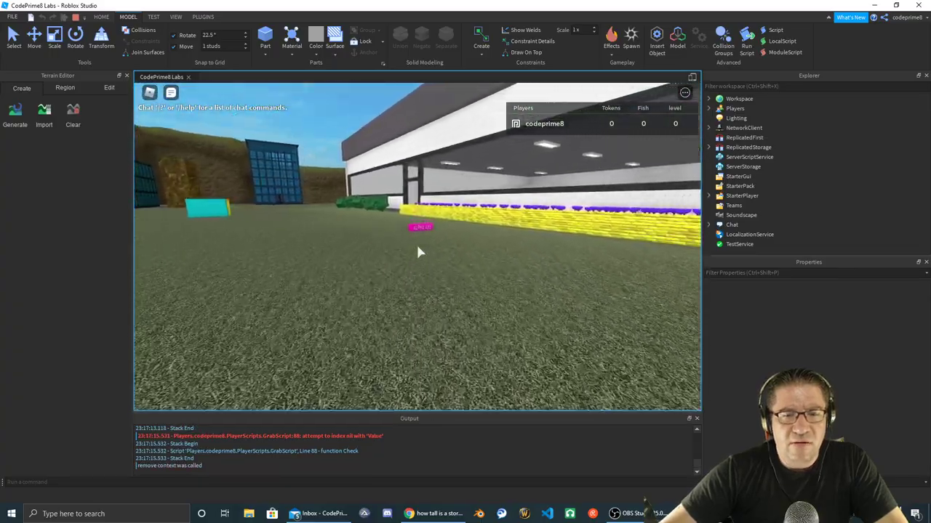
{"action": "key", "text": "w"}
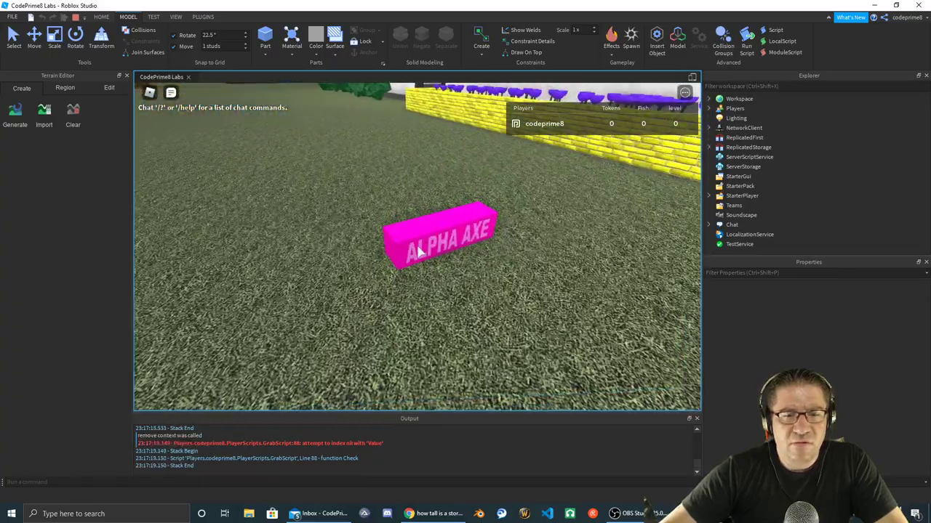
{"action": "scroll", "coordinate": [418, 249], "scroll_direction": "down", "scroll_amount": 4}
{"action": "right_click_drag", "start_coordinate": [418, 249], "coordinate": [418, 250]}
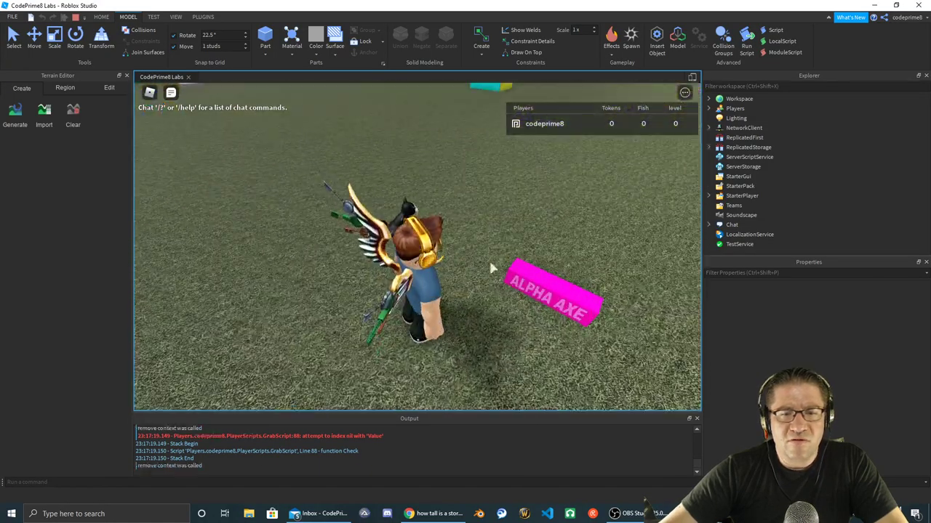
- Walk the avatar to the small grey cube, compare their heights from the front, and end the playtest
{"action": "right_click_drag", "start_coordinate": [526, 281], "coordinate": [526, 281]}
{"action": "key", "text": "d"}
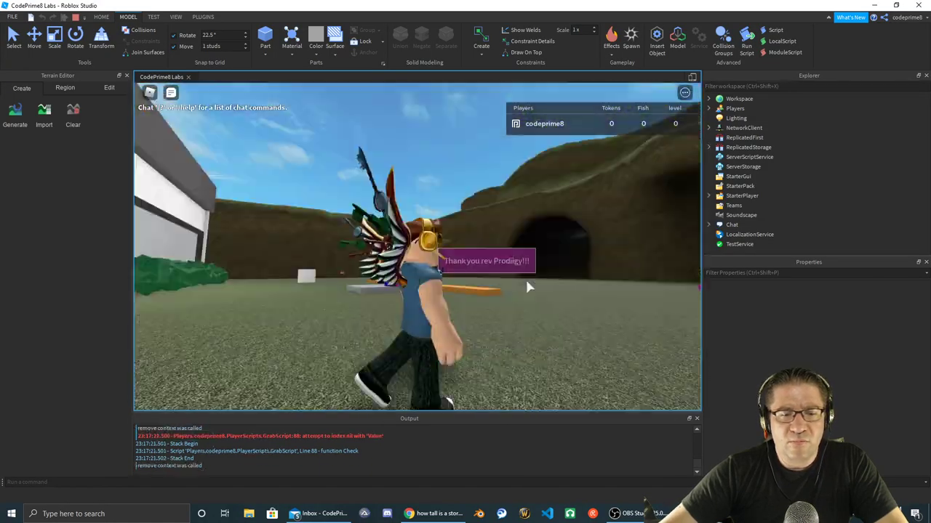
{"action": "key", "text": "w"}
{"action": "scroll", "coordinate": [526, 281], "scroll_direction": "up", "scroll_amount": 5}
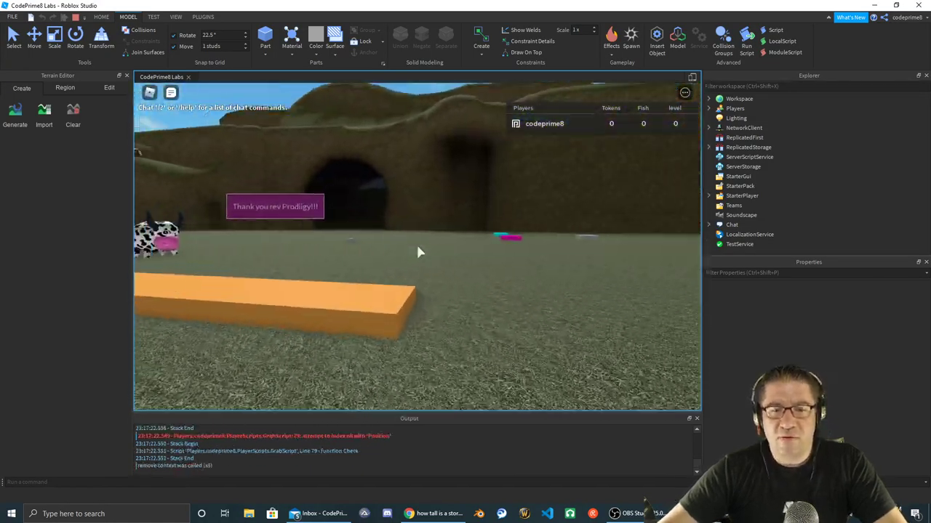
{"action": "key", "text": "w"}
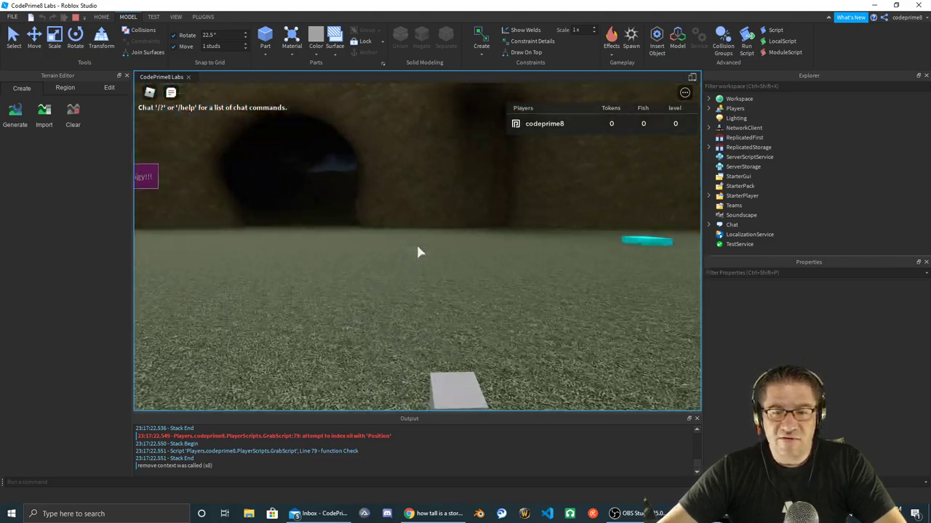
{"action": "scroll", "coordinate": [416, 243], "scroll_direction": "down", "scroll_amount": 5}
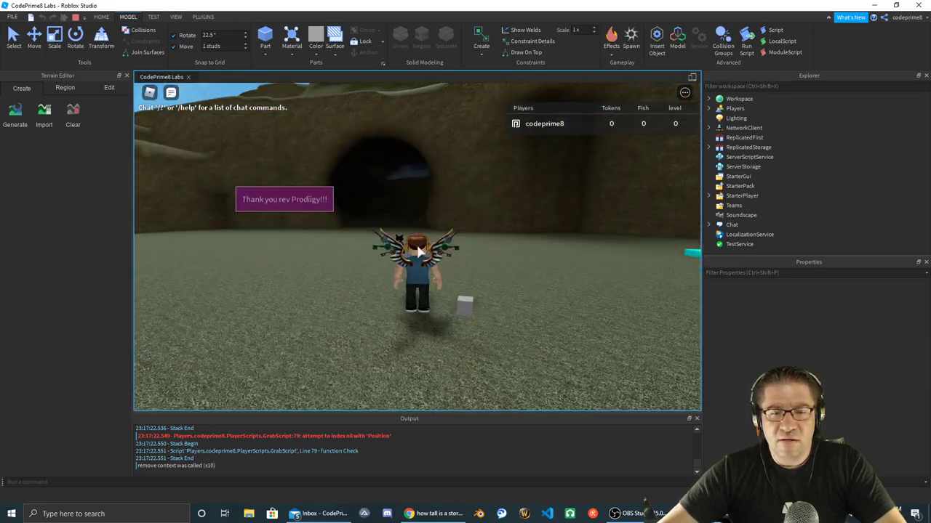
{"action": "right_click_drag", "start_coordinate": [418, 252], "coordinate": [420, 251]}
{"action": "scroll", "coordinate": [418, 251], "scroll_direction": "up", "scroll_amount": 3}
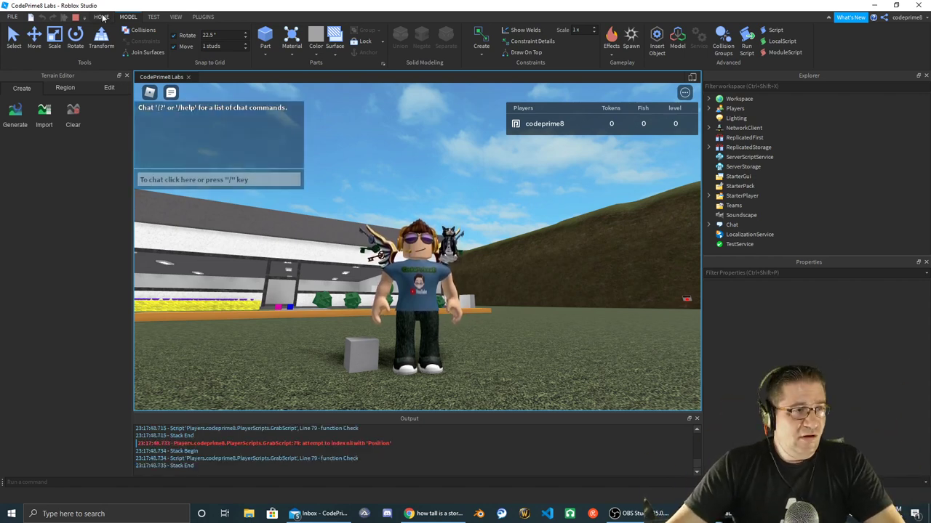
{"action": "left_click", "coordinate": [76, 17]}
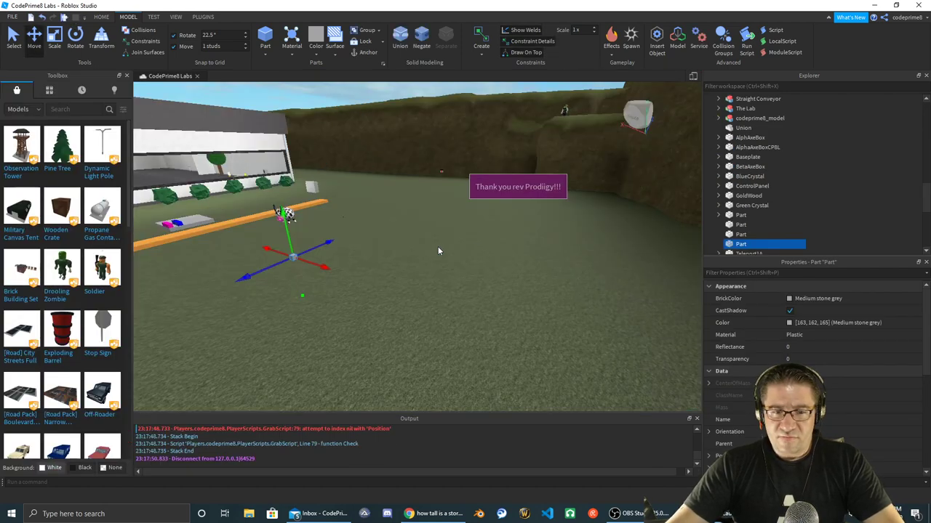
- Switch to Chrome, check the search result on the Tyrell building's storey count, and open the Calculator
{"action": "key", "text": "alt+Tab"}
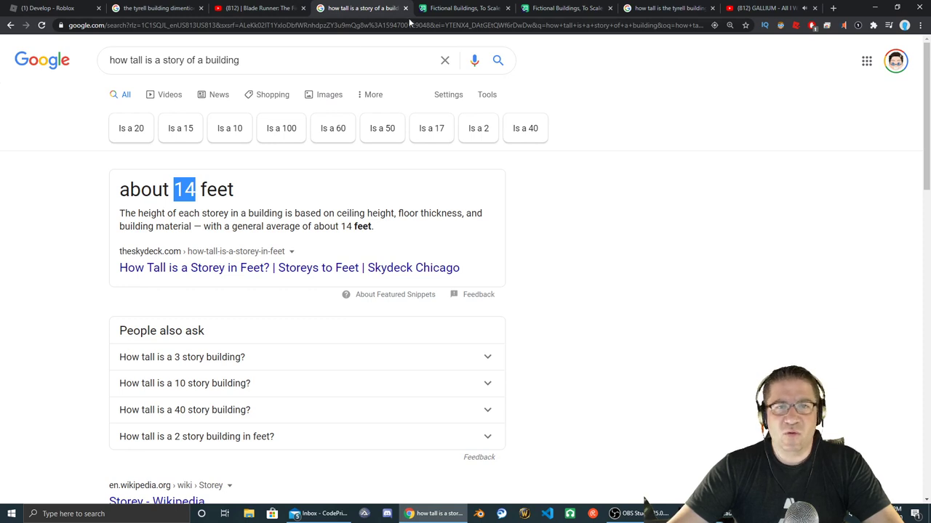
{"action": "left_click", "coordinate": [663, 9]}
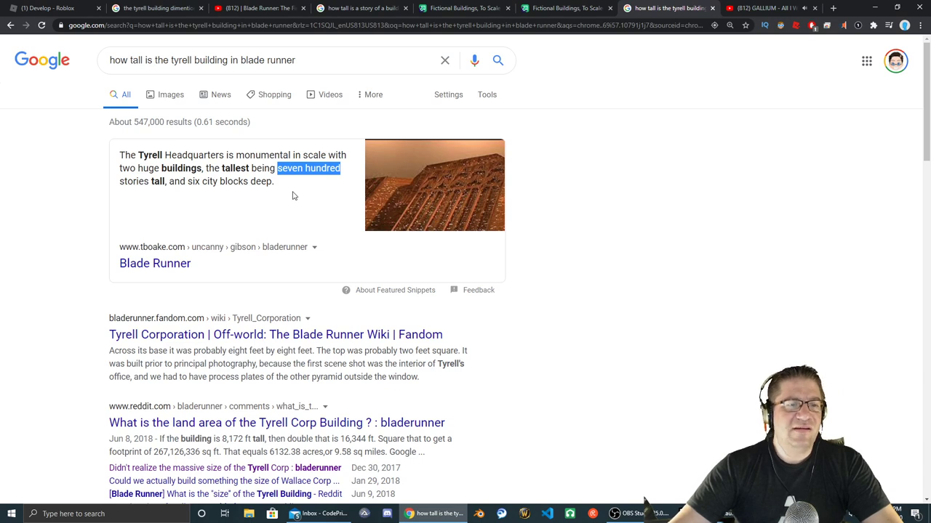
{"action": "key", "text": "super+r"}
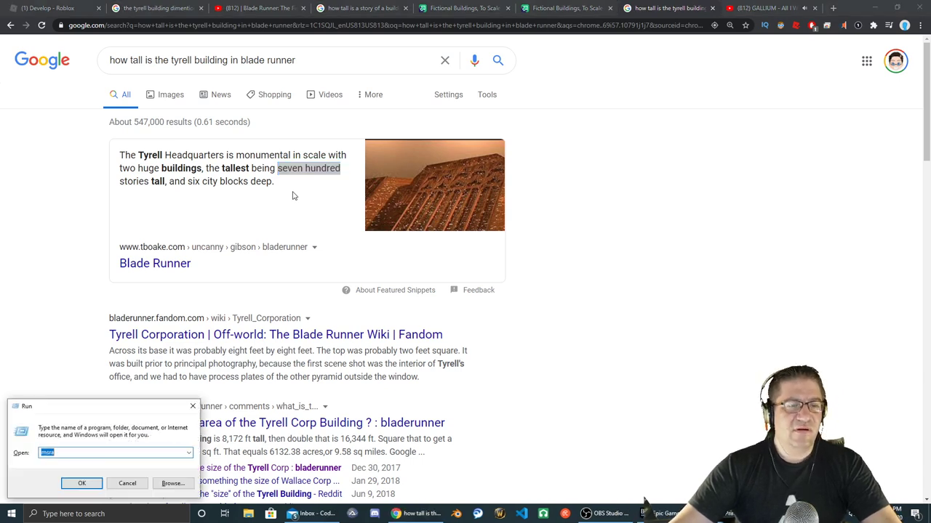
{"action": "type", "text": "calc"}
{"action": "key", "text": "Return"}
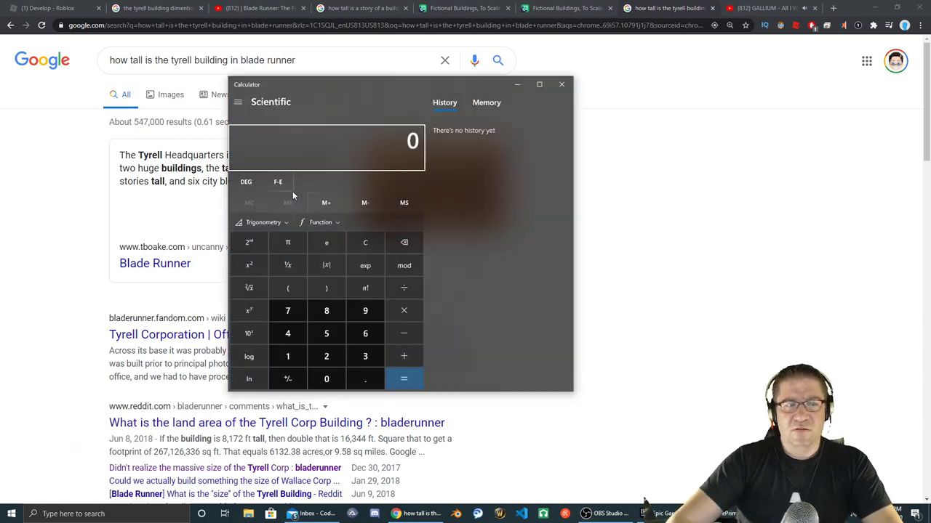
- Calculate the building height in feet by multiplying 700 storeys by 14
{"action": "type", "text": "7"}
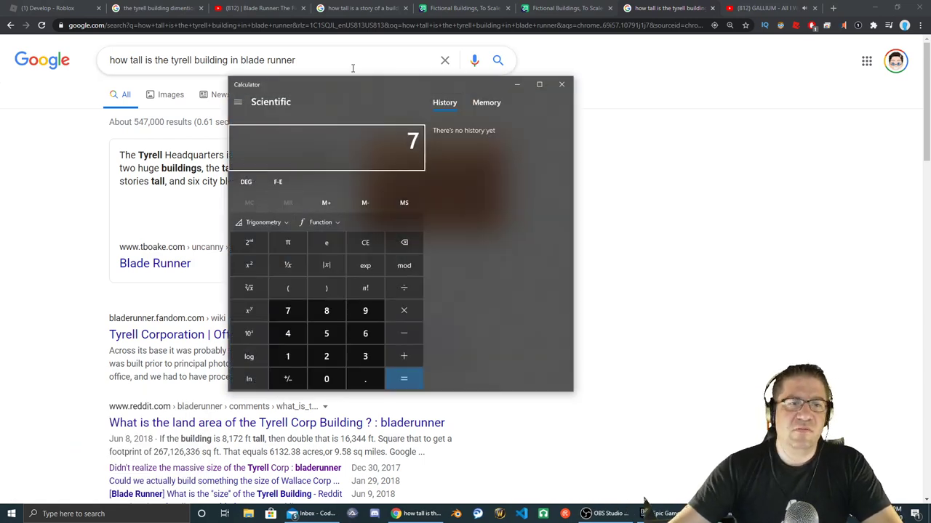
{"action": "left_click_drag", "start_coordinate": [366, 91], "coordinate": [534, 143]}
{"action": "type", "text": "00"}
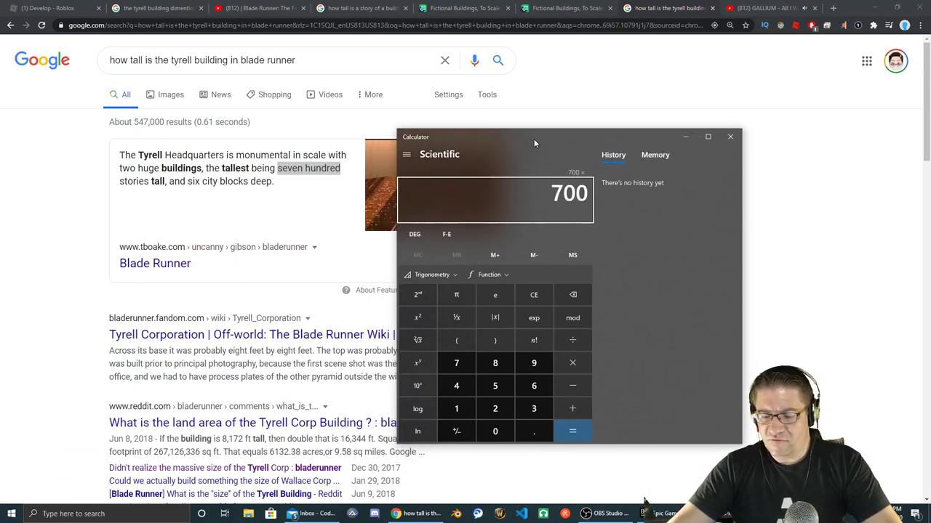
{"action": "type", "text": "*14"}
{"action": "key", "text": "Return"}
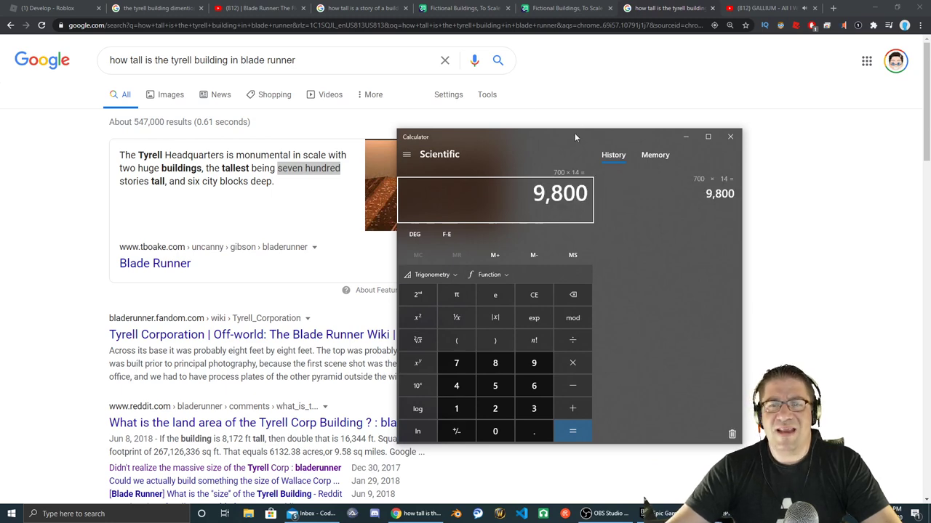
- Switch back to Roblox Studio and edit the selected cube's Size property to stretch it vertically into a very tall column
{"action": "key", "text": "alt+Tab"}
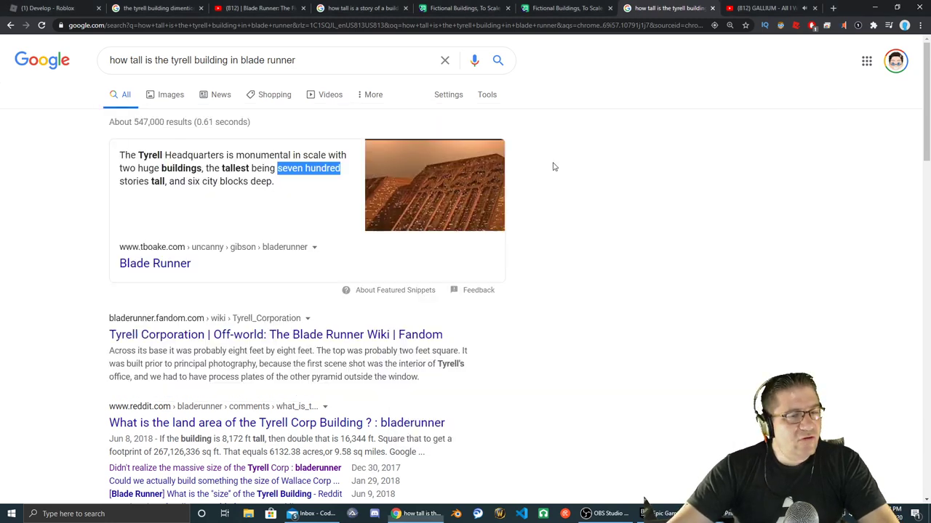
{"action": "key", "text": "alt+Tab"}
{"action": "key", "text": "alt+Tab"}
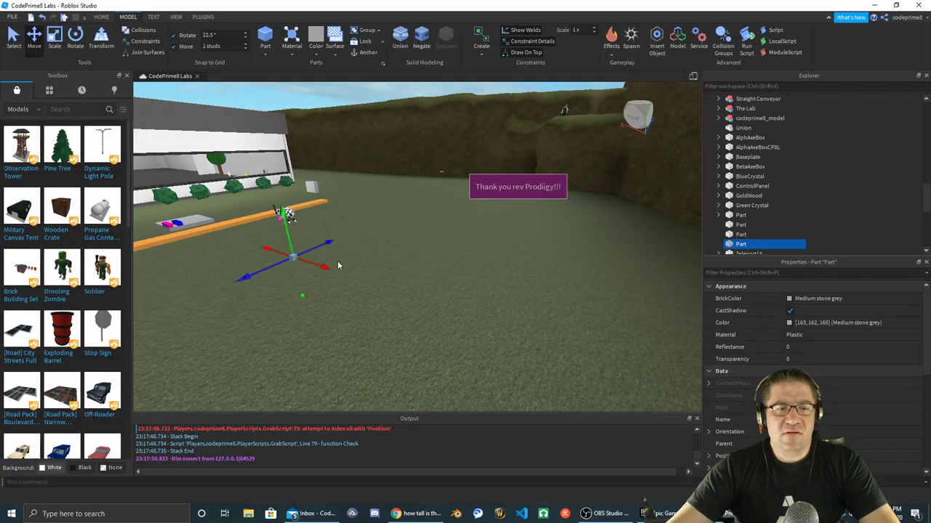
{"action": "scroll", "coordinate": [767, 218], "scroll_direction": "down", "scroll_amount": 2}
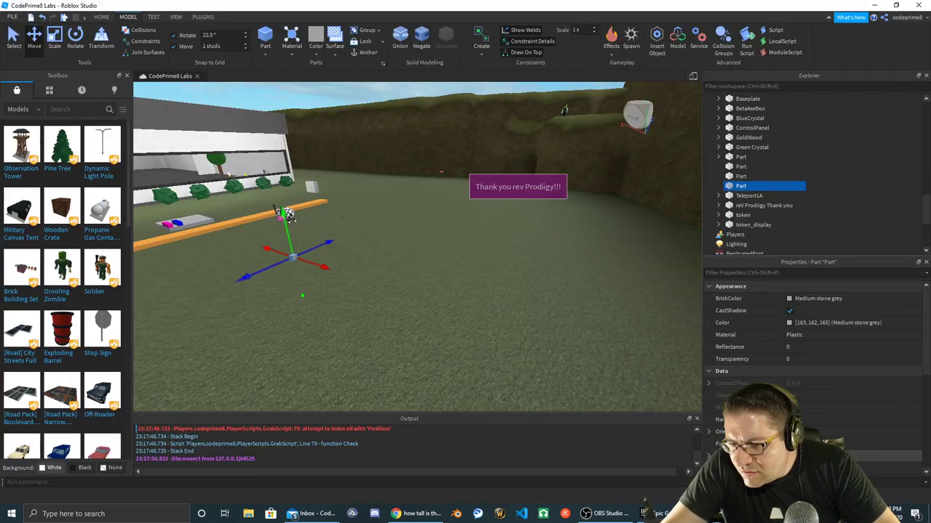
{"action": "scroll", "coordinate": [814, 392], "scroll_direction": "down", "scroll_amount": 3}
{"action": "scroll", "coordinate": [823, 377], "scroll_direction": "down", "scroll_amount": 3}
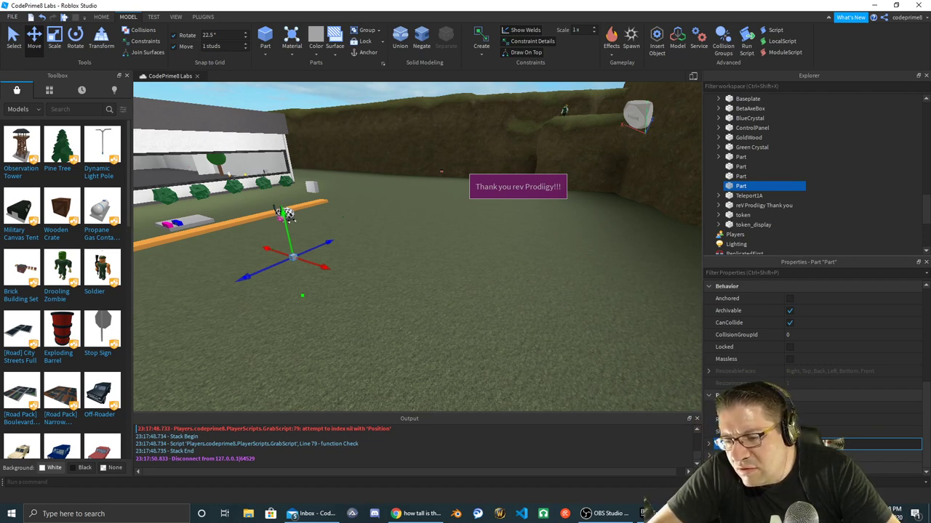
{"action": "key", "text": "Return"}
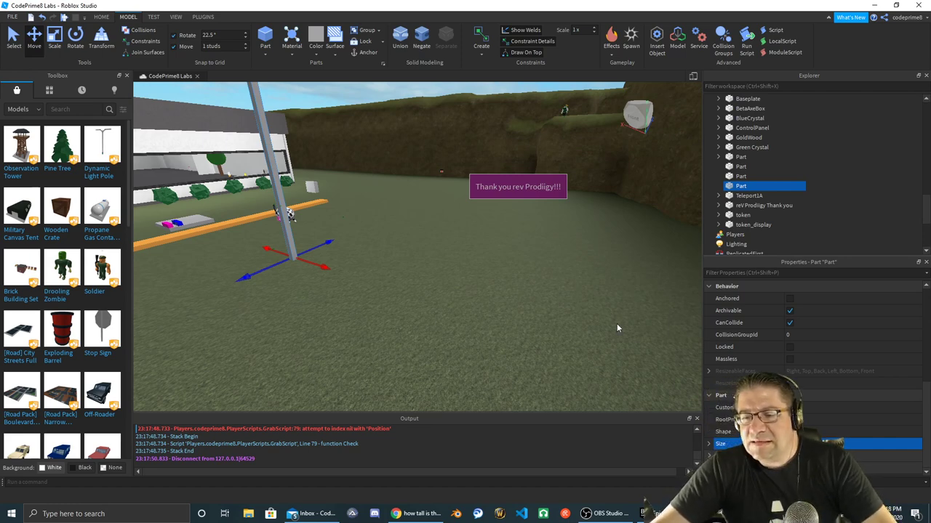
- Inspect the full height of the stretched column from the ground and from high above the map
{"action": "key", "text": "alt+Tab"}
{"action": "key", "text": "alt+Tab"}
{"action": "right_click_drag", "start_coordinate": [391, 245], "coordinate": [391, 245]}
{"action": "key", "text": "s"}
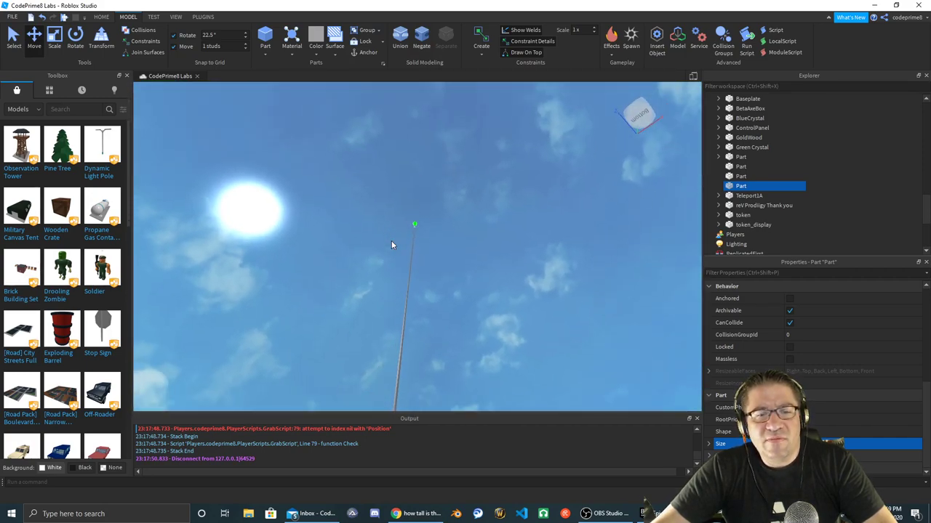
{"action": "right_click_drag", "start_coordinate": [391, 245], "coordinate": [390, 243]}
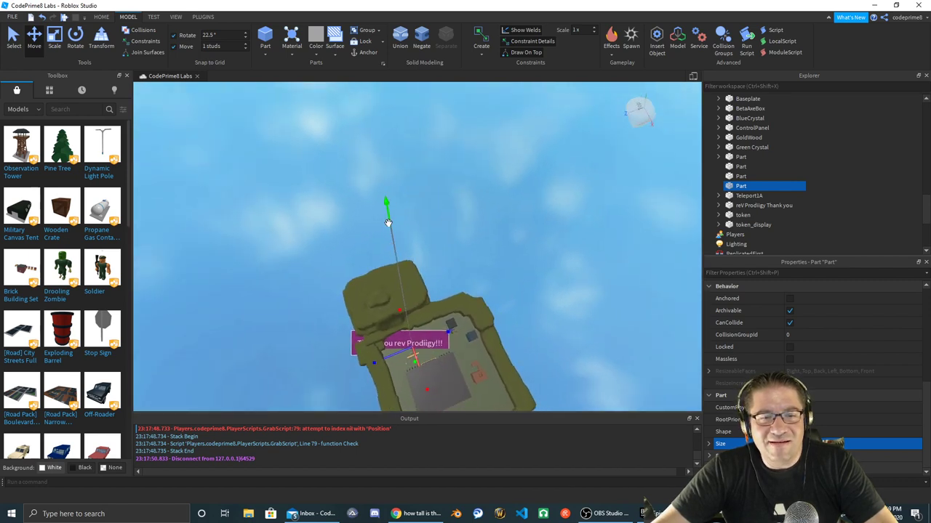
{"action": "scroll", "coordinate": [388, 241], "scroll_direction": "up", "scroll_amount": 2}
{"action": "right_click_drag", "start_coordinate": [389, 240], "coordinate": [388, 240]}
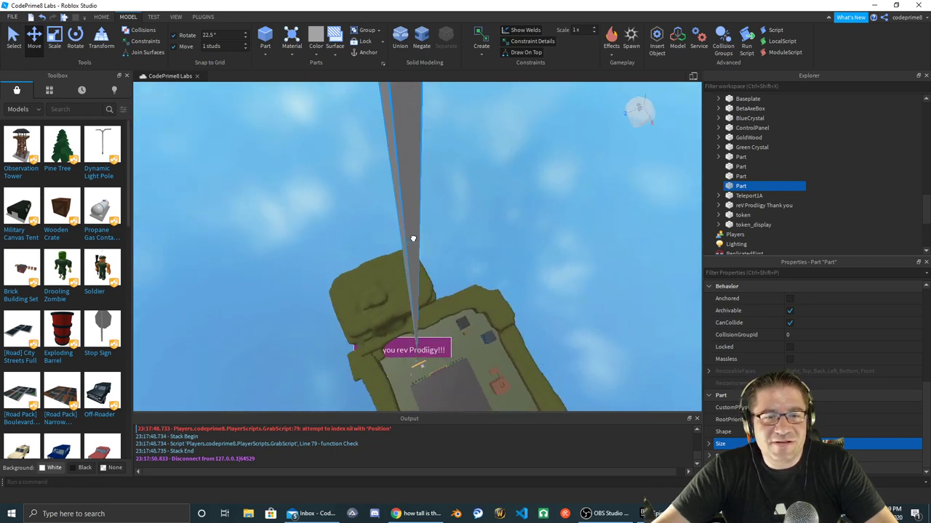
- Move the tall column off the map into the open space beyond the terrain walls
{"action": "left_click_drag", "start_coordinate": [412, 239], "coordinate": [426, 240]}
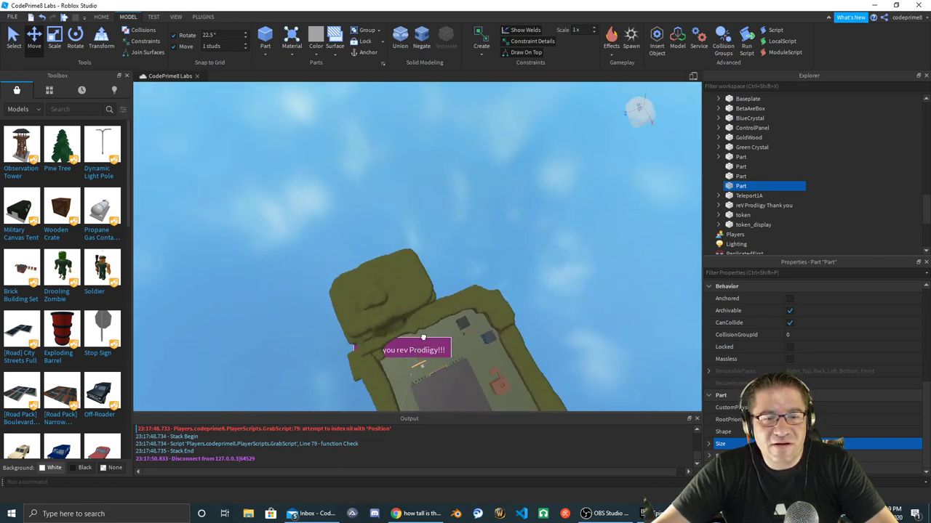
{"action": "right_click_drag", "start_coordinate": [412, 344], "coordinate": [412, 344]}
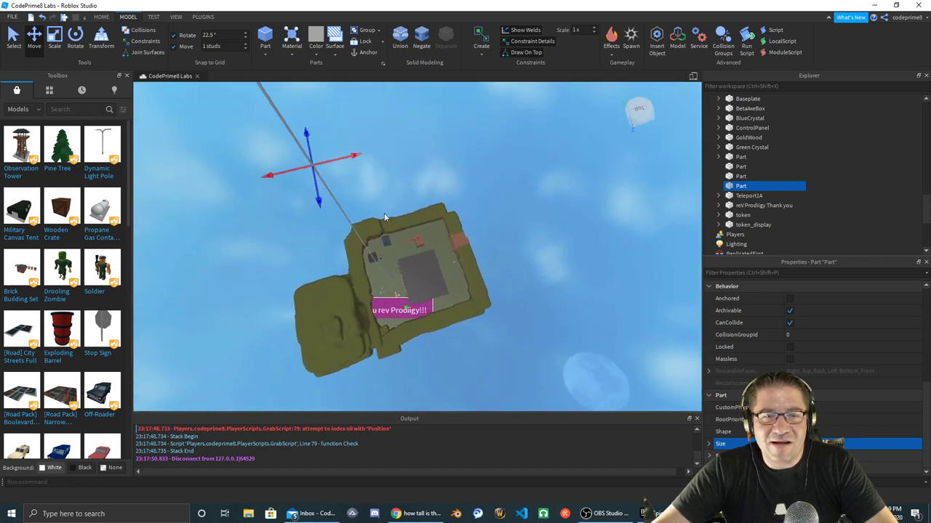
{"action": "key", "text": "s"}
{"action": "left_click_drag", "start_coordinate": [370, 191], "coordinate": [635, 212]}
{"action": "left_click_drag", "start_coordinate": [594, 164], "coordinate": [561, 179]}
{"action": "left_click_drag", "start_coordinate": [626, 192], "coordinate": [628, 219]}
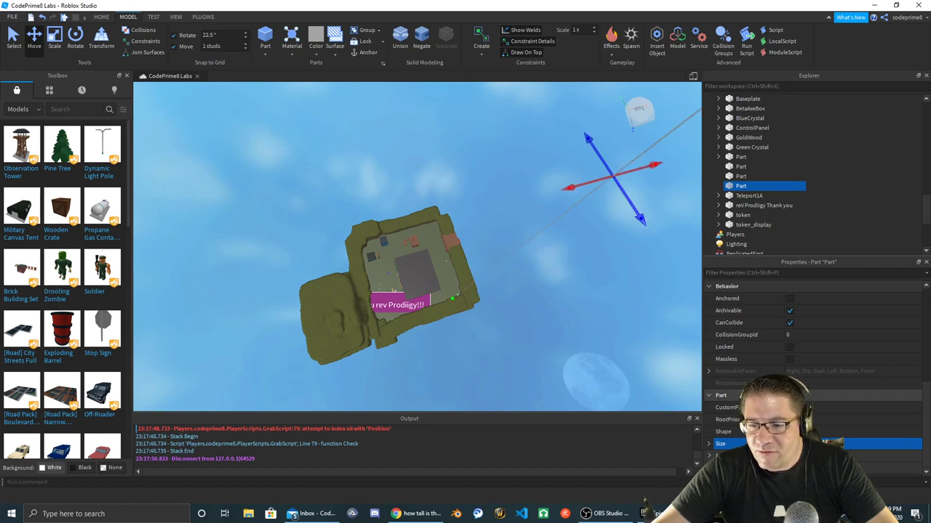
- Scale the thin column out into a broad tower block and duplicate it
{"action": "left_click", "coordinate": [54, 40]}
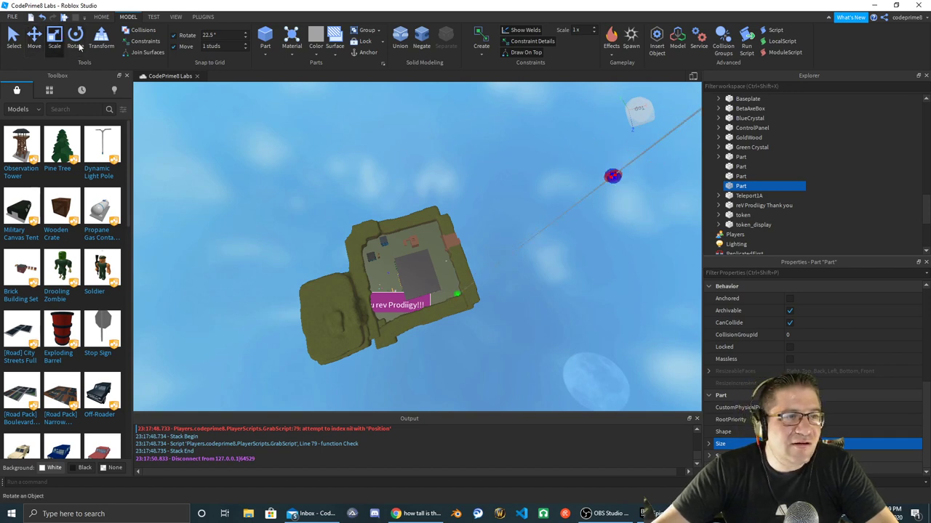
{"action": "left_click_drag", "start_coordinate": [597, 186], "coordinate": [296, 280]}
{"action": "right_click_drag", "start_coordinate": [295, 280], "coordinate": [295, 280]}
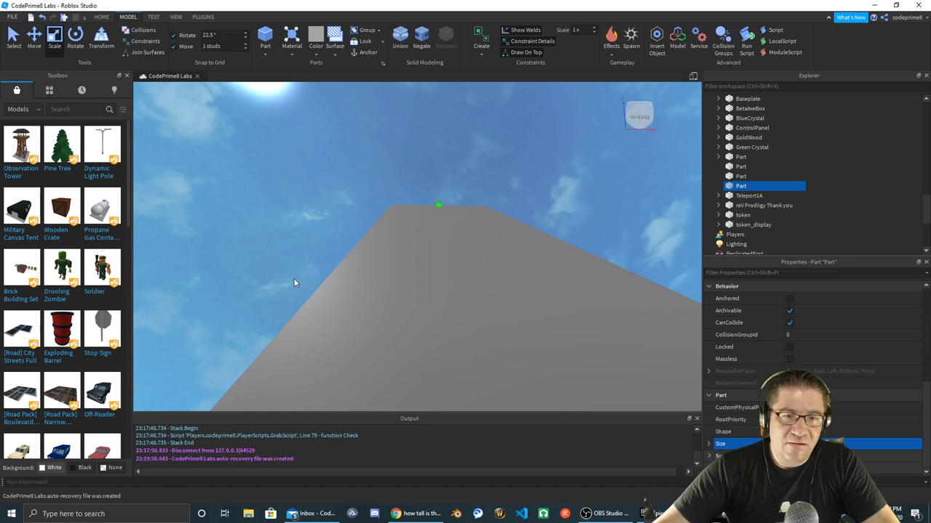
{"action": "key", "text": "ctrl+d"}
{"action": "right_click_drag", "start_coordinate": [293, 280], "coordinate": [294, 280]}
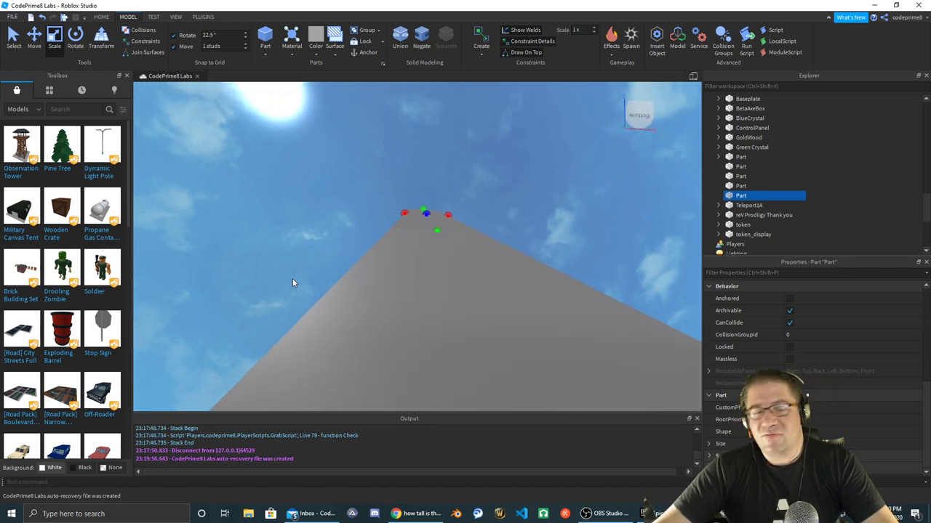
- Switch to the Calculator, divide 9800 by 2048 to find how many blocks are needed, and clear the display
{"action": "key", "text": "super"}
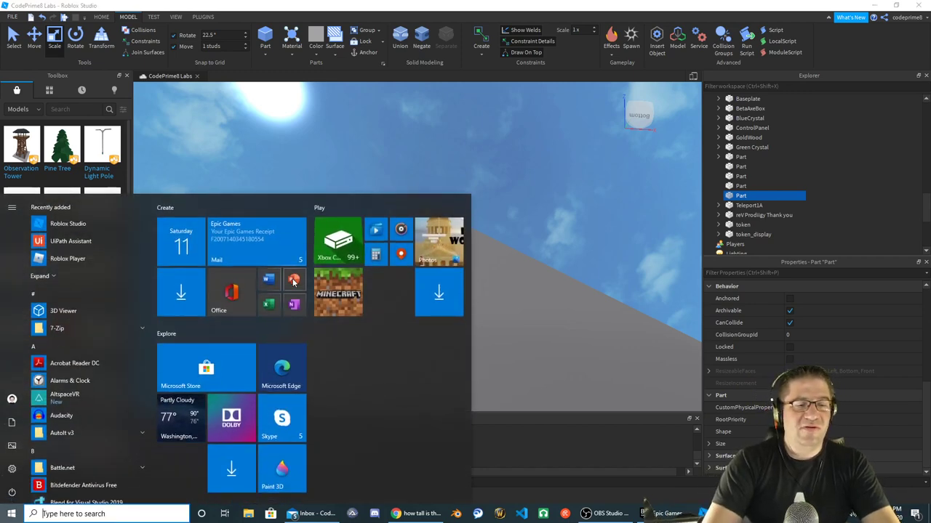
{"action": "key", "text": "alt+Tab"}
{"action": "key", "text": "alt+Tab"}
{"action": "key", "text": "alt+Tab"}
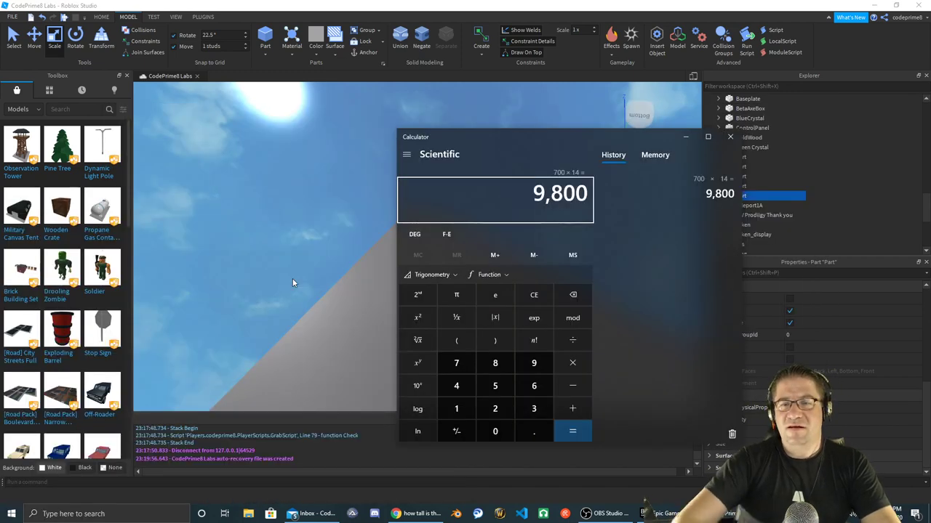
{"action": "key", "text": "slash"}
{"action": "type", "text": "2048"}
{"action": "key", "text": "Return"}
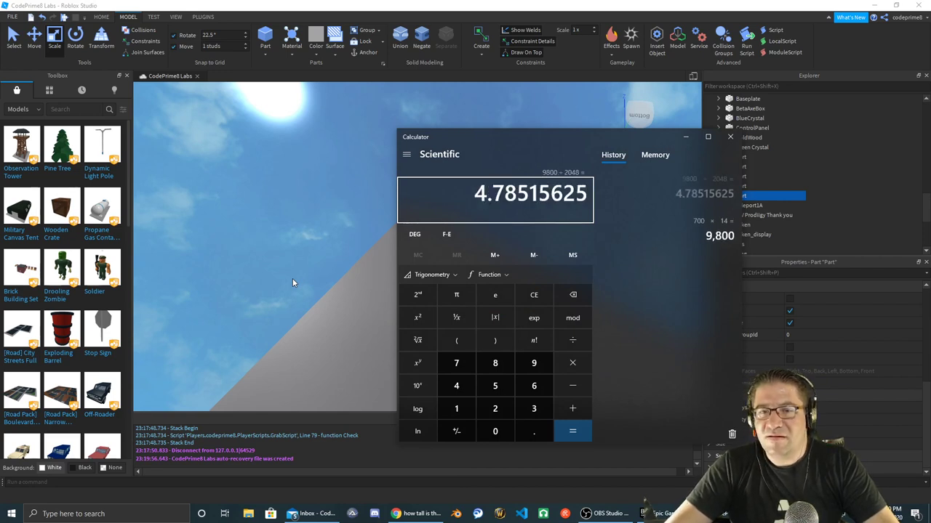
{"action": "key", "text": "Escape"}
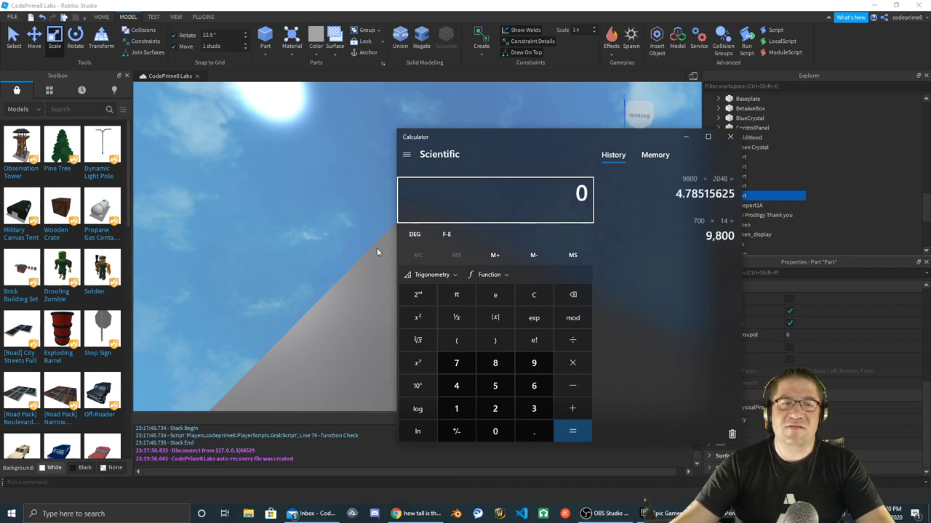
- Return to Roblox Studio, duplicate the tower block twice more, and view the stacked copies
{"action": "left_click", "coordinate": [299, 174]}
{"action": "left_click", "coordinate": [442, 223]}
{"action": "key", "text": "ctrl+d"}
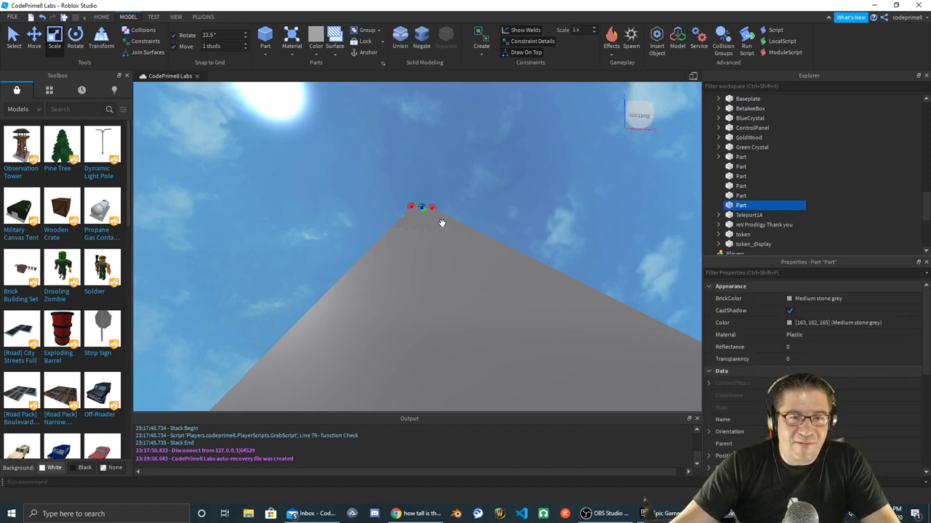
{"action": "key", "text": "ctrl+d"}
{"action": "mouse_move", "coordinate": [442, 224]}
{"action": "right_mouse_down"}
{"action": "mouse_move", "coordinate": [442, 247]}
{"action": "mouse_move", "coordinate": [454, 225]}
{"action": "mouse_move", "coordinate": [467, 227]}
{"action": "mouse_move", "coordinate": [442, 223]}
{"action": "right_mouse_up"}
{"action": "key", "text": "s"}
{"action": "key", "text": "a"}
{"action": "key", "text": "f"}
- Switch to the Calculator and multiply 9800 by 0.7851
{"action": "key", "text": "alt+Tab"}
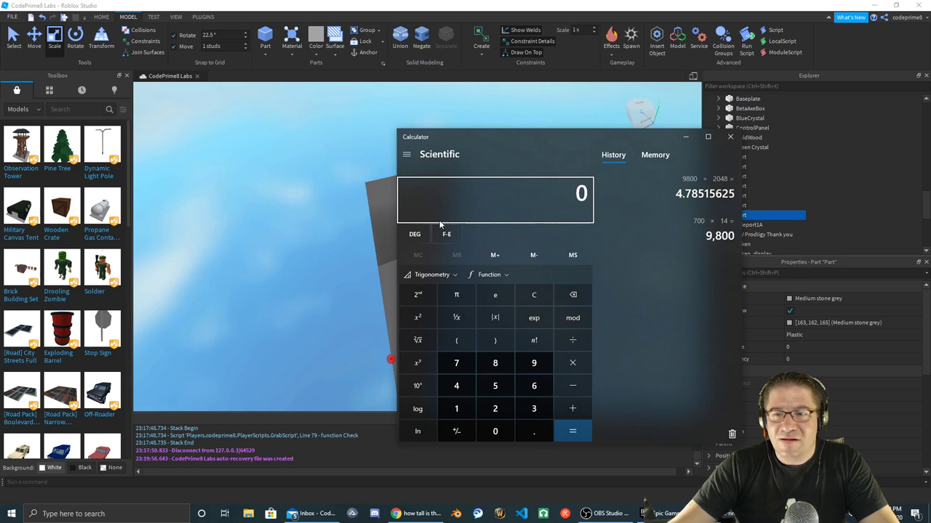
{"action": "type", "text": "9800 ×"}
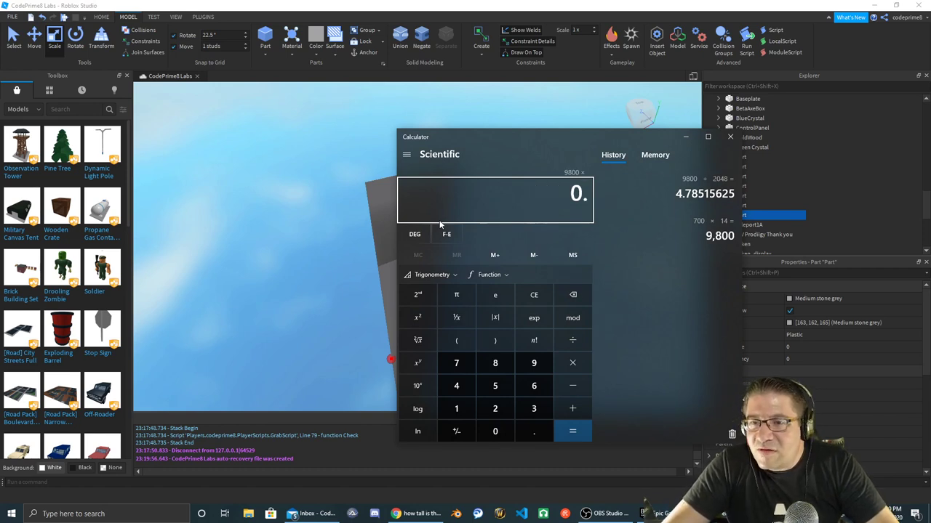
{"action": "type", "text": "851"}
{"action": "key", "text": "Return"}
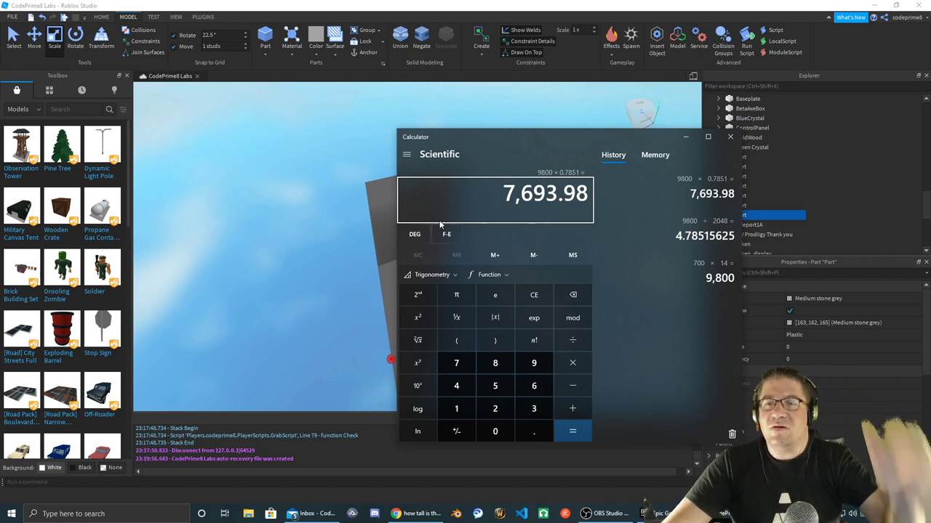
{"action": "key", "text": "Escape"}
{"action": "type", "text": "9"}
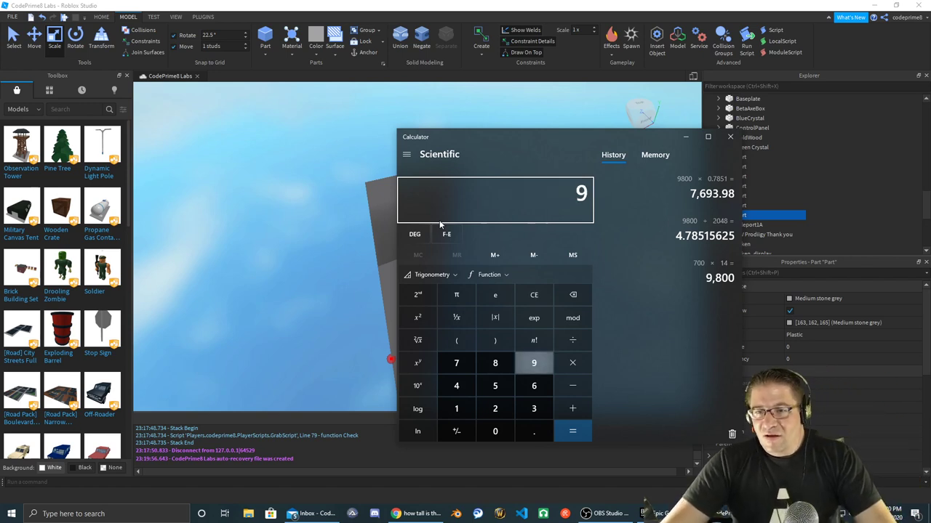
{"action": "type", "text": "800"}
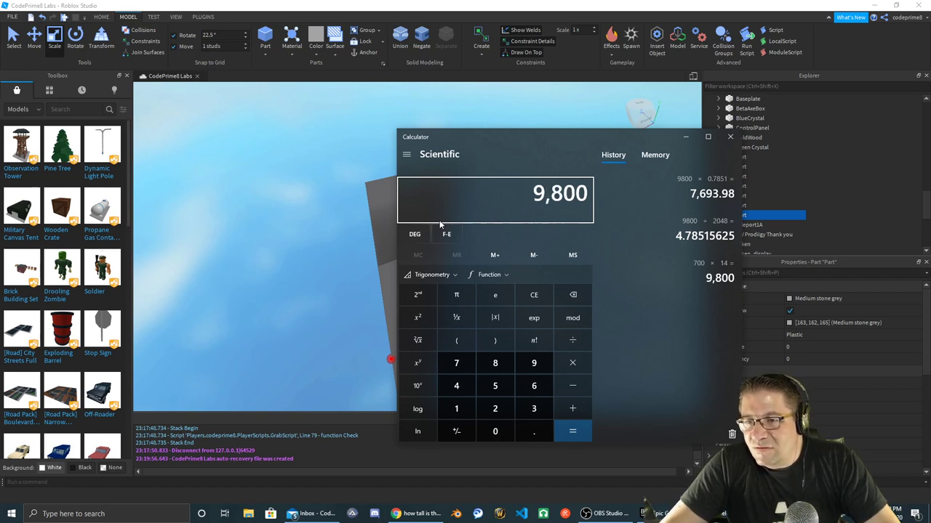
{"action": "key", "text": "Escape"}
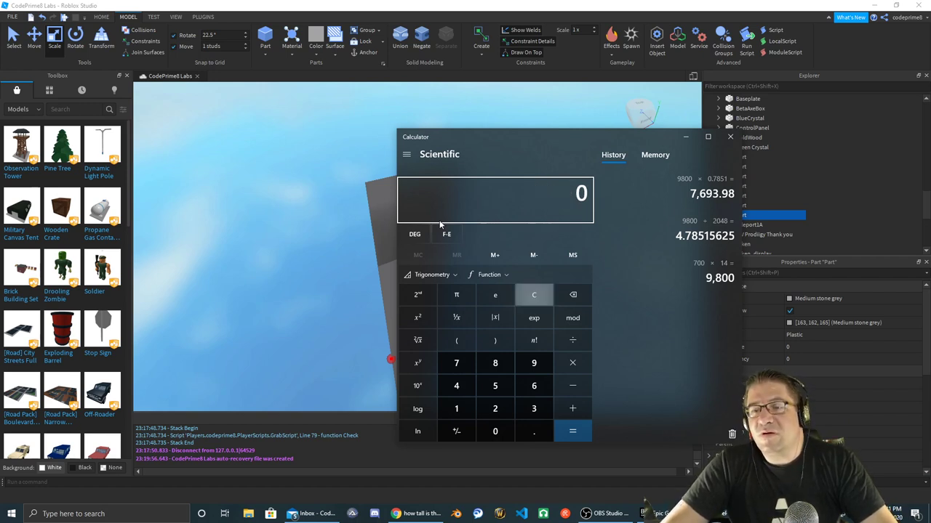
- Multiply 2048 by 0.7851 in the Calculator to get the partial block's height, and clear the display
{"action": "type", "text": "201"}
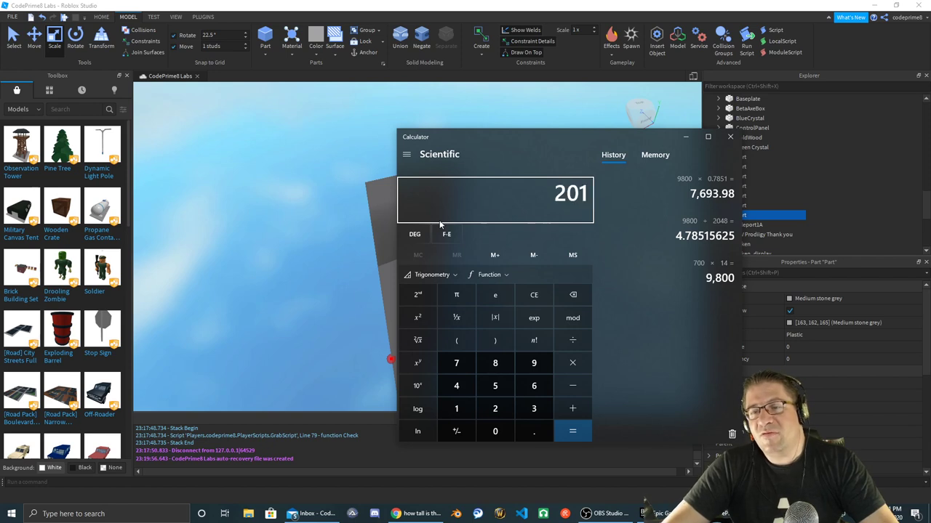
{"action": "key", "text": "BackSpace"}
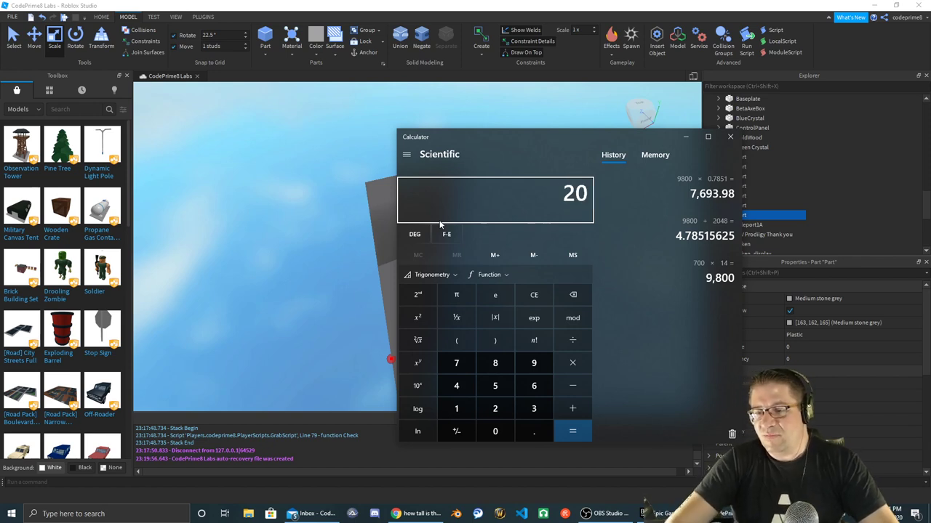
{"action": "type", "text": "48"}
{"action": "key", "text": "asterisk"}
{"action": "type", "text": "0.7851"}
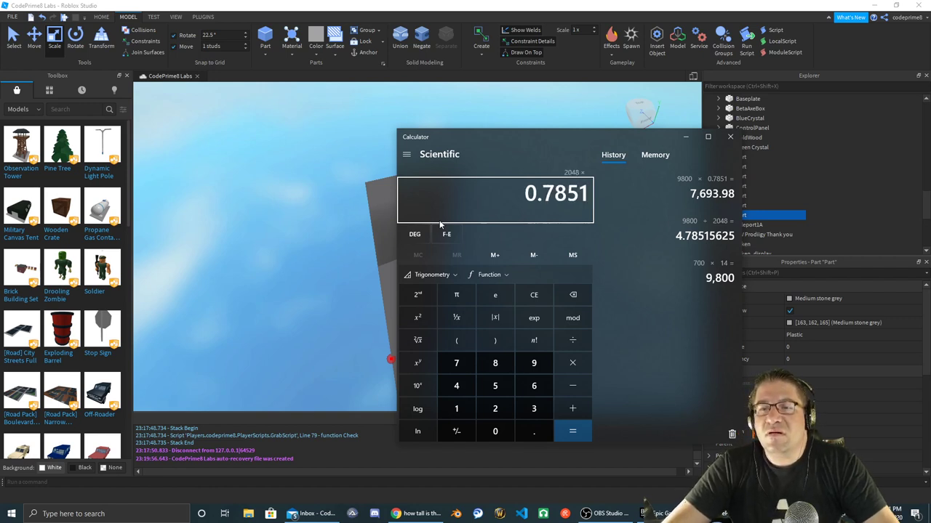
{"action": "key", "text": "Return"}
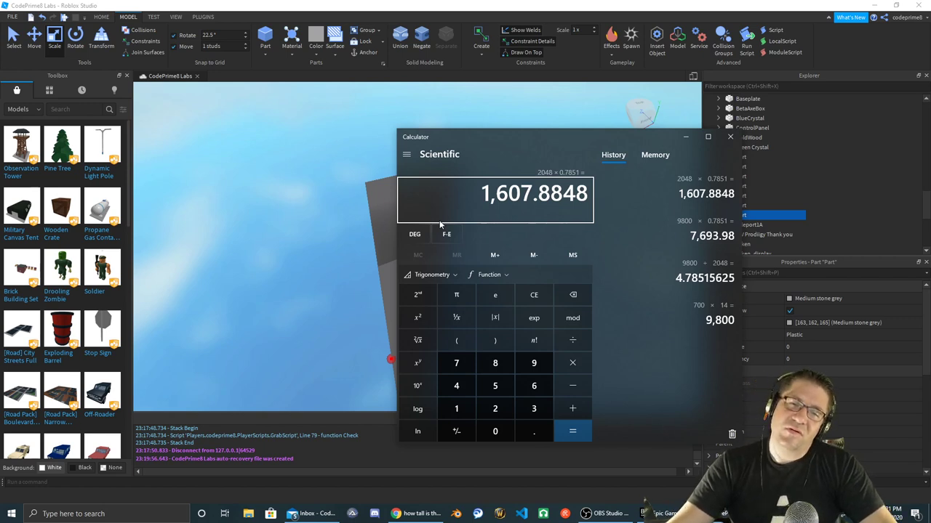
{"action": "key", "text": "Escape"}
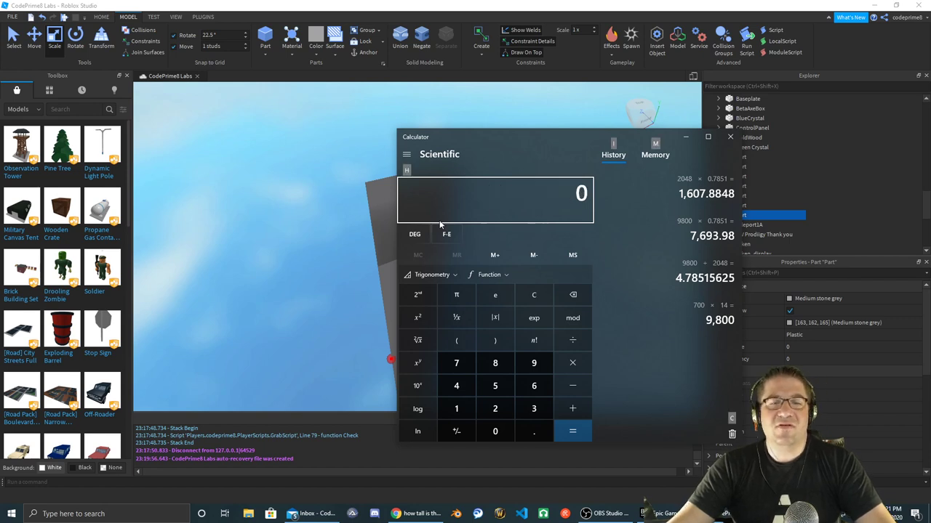
- Return to Roblox Studio, duplicate the topmost tower block once more, and focus the view on the new copy
{"action": "left_click", "coordinate": [367, 150]}
{"action": "left_click", "coordinate": [399, 190]}
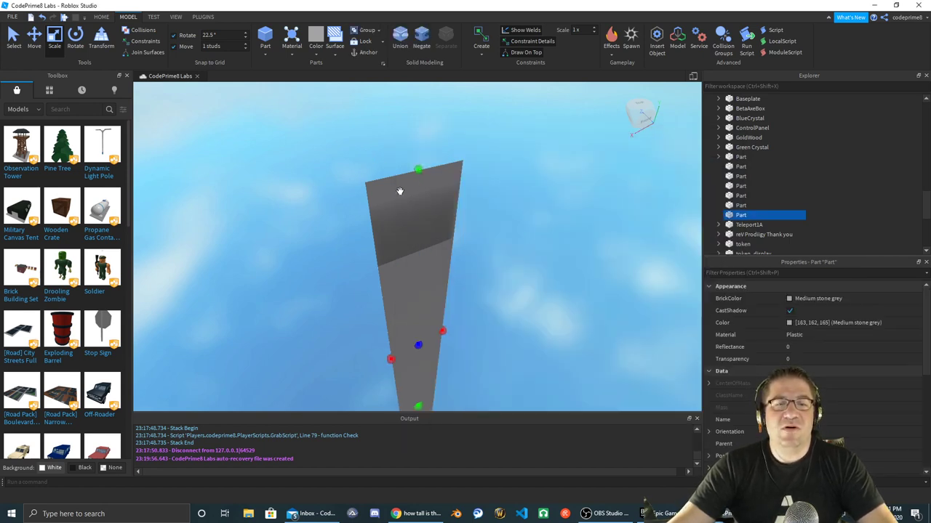
{"action": "key", "text": "ctrl+d"}
{"action": "key", "text": "f"}
{"action": "right_click_drag", "start_coordinate": [445, 248], "coordinate": [442, 249]}
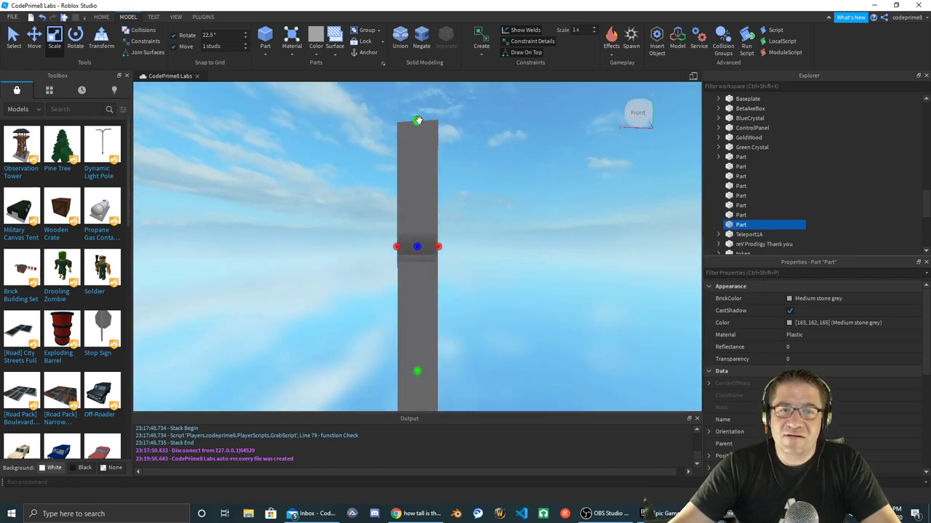
- Scale the top copy down in height to about 1,607 studs, checking the calculated value in the Calculator
{"action": "key", "text": "alt+Tab"}
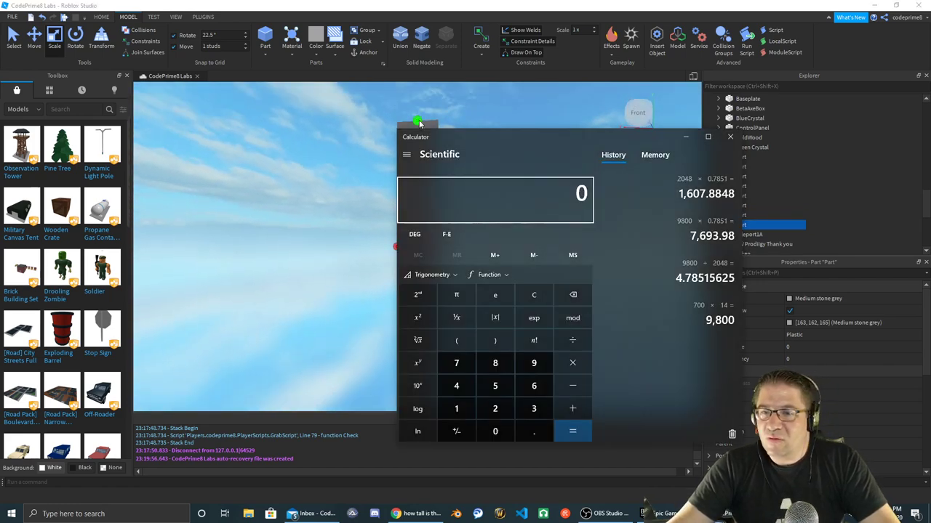
{"action": "key", "text": "alt+Tab"}
{"action": "left_click_drag", "start_coordinate": [418, 120], "coordinate": [407, 247]}
{"action": "scroll", "coordinate": [733, 379], "scroll_direction": "down", "scroll_amount": 4}
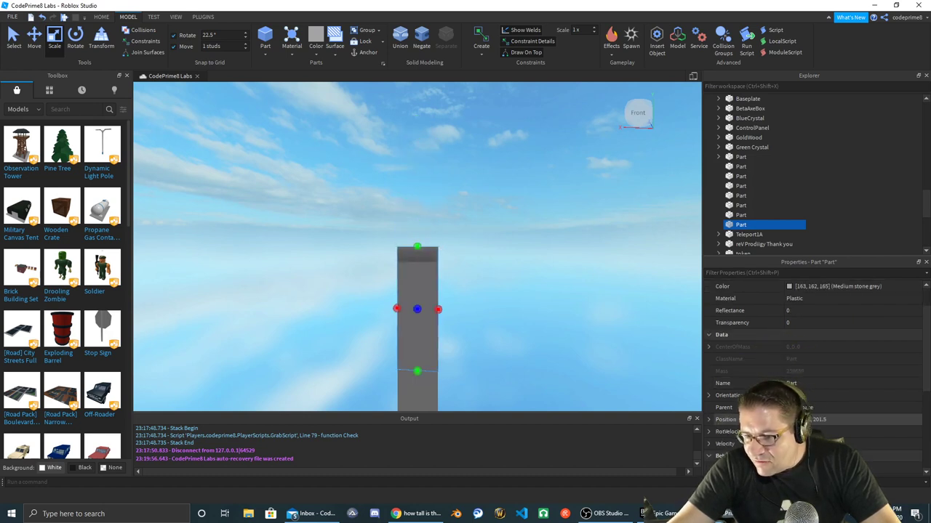
{"action": "scroll", "coordinate": [735, 378], "scroll_direction": "down", "scroll_amount": 2}
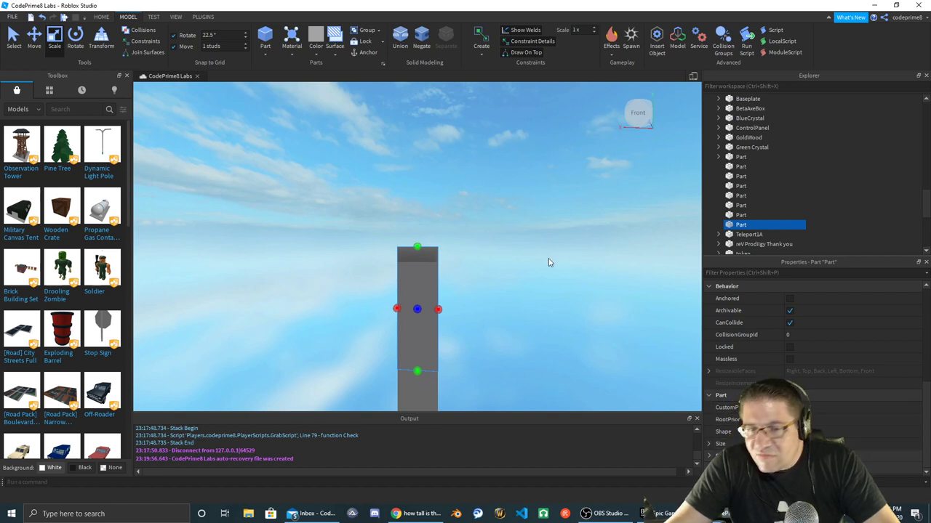
{"action": "left_click_drag", "start_coordinate": [418, 249], "coordinate": [418, 249]}
{"action": "key", "text": "alt+Tab"}
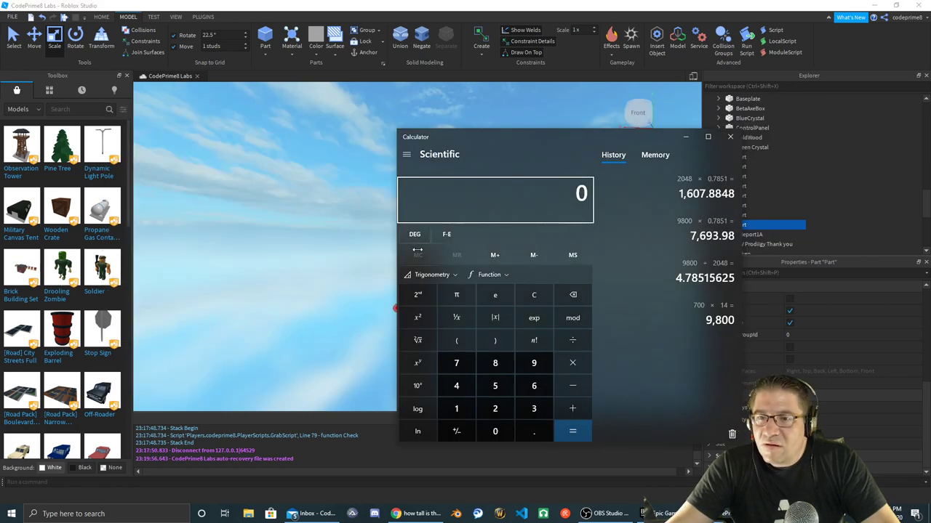
{"action": "key", "text": "alt+Tab"}
{"action": "left_click_drag", "start_coordinate": [417, 249], "coordinate": [416, 222]}
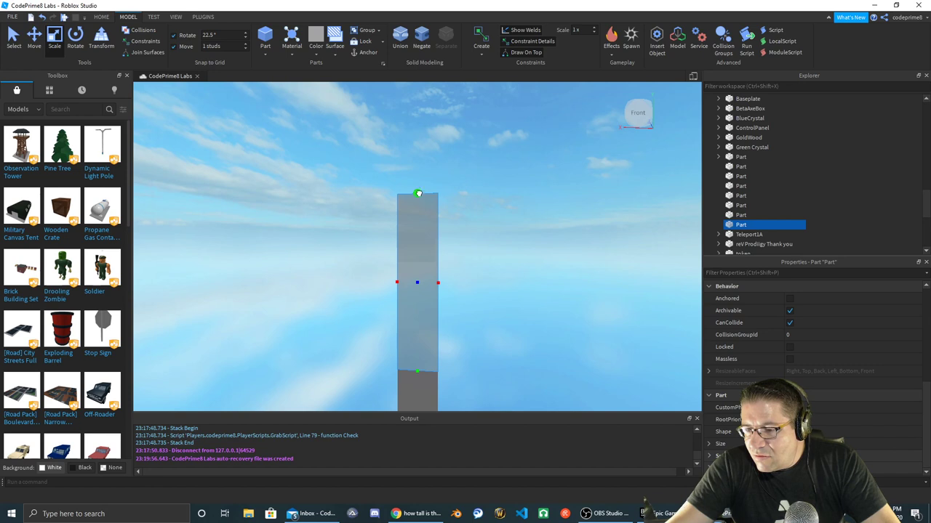
{"action": "left_click_drag", "start_coordinate": [418, 189], "coordinate": [418, 190]}
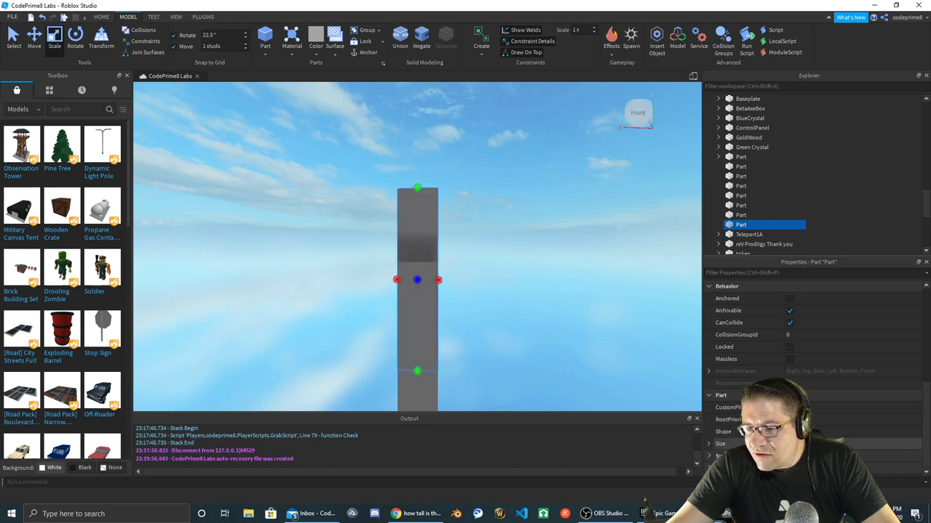
{"action": "left_click_drag", "start_coordinate": [417, 187], "coordinate": [420, 174]}
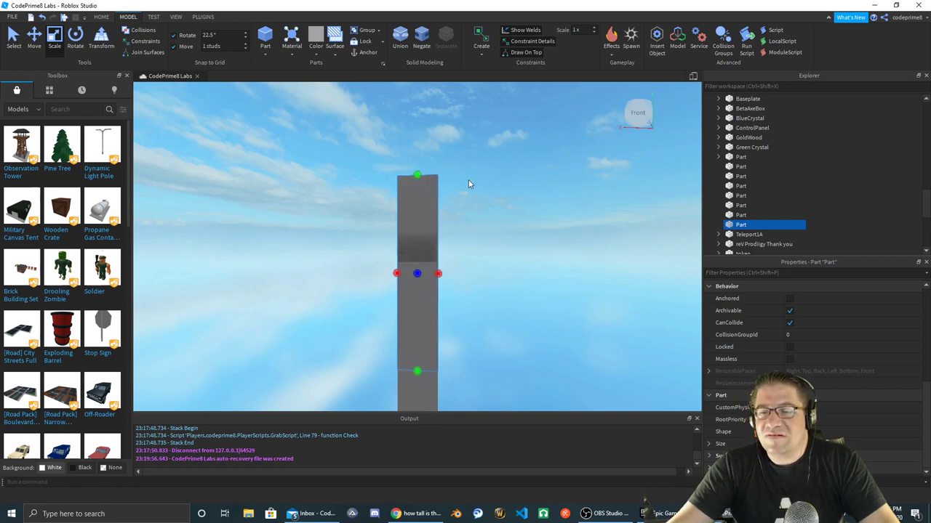
{"action": "key", "text": "alt+Tab"}
{"action": "key", "text": "alt+Tab"}
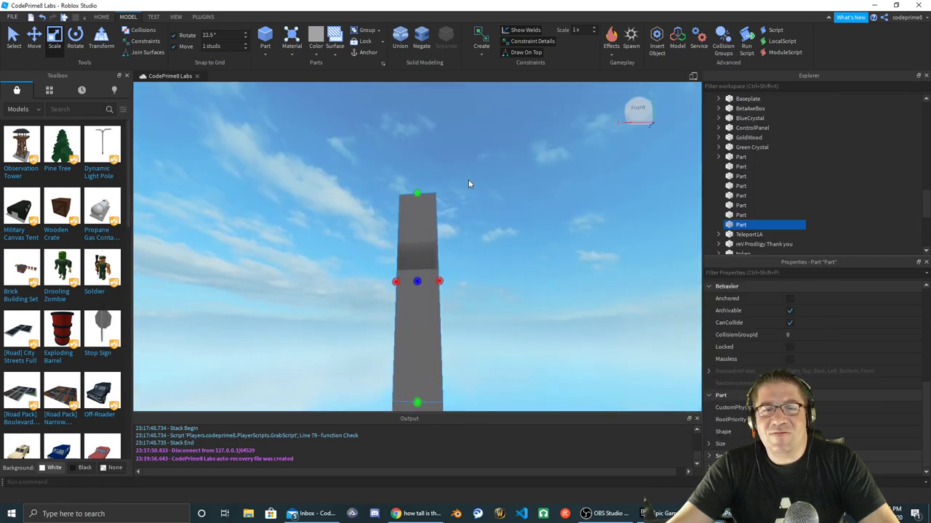
- Fine-tune the partial block's height at its upper edge from close up, and look back down the tower
{"action": "right_click_drag", "start_coordinate": [468, 180], "coordinate": [468, 180]}
{"action": "key", "text": "w"}
{"action": "key", "text": "w"}
{"action": "key", "text": "w"}
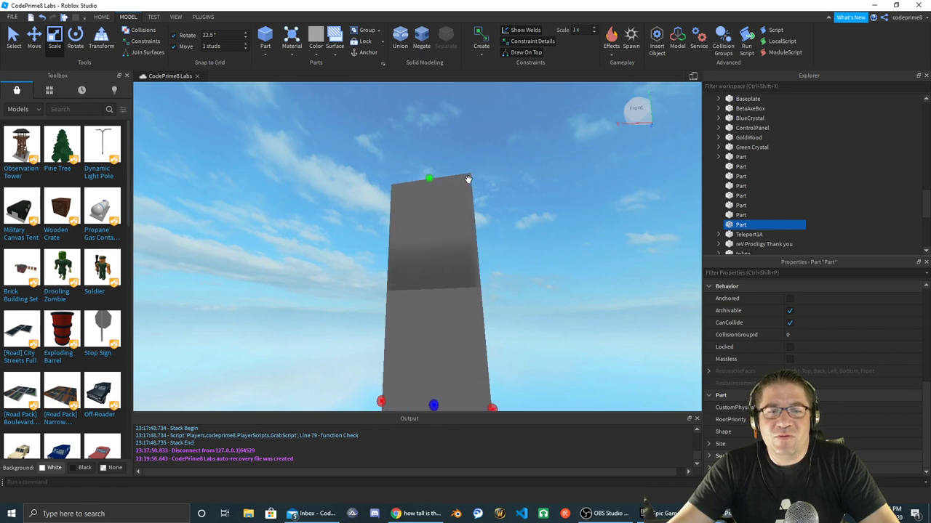
{"action": "key", "text": "w"}
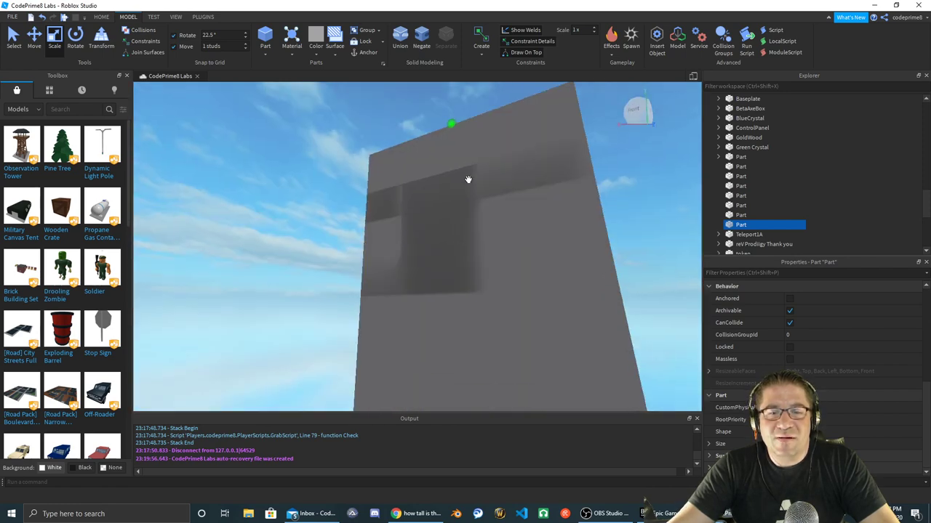
{"action": "key", "text": "e"}
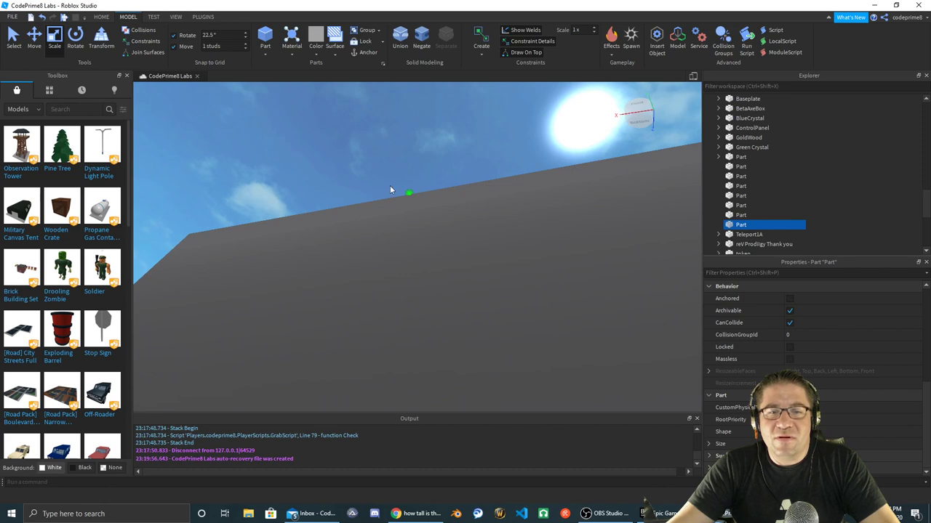
{"action": "right_click_drag", "start_coordinate": [406, 182], "coordinate": [407, 179]}
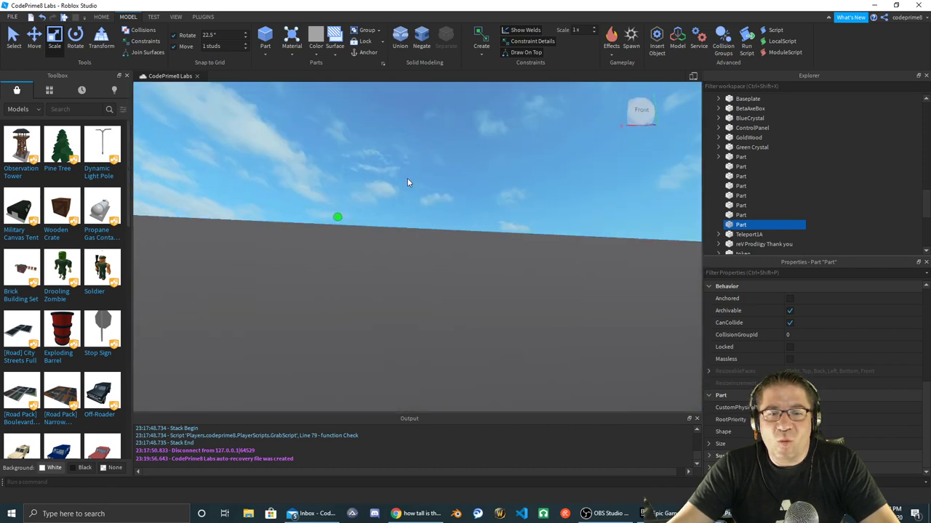
{"action": "left_click_drag", "start_coordinate": [335, 217], "coordinate": [335, 221]}
{"action": "right_click_drag", "start_coordinate": [331, 240], "coordinate": [330, 248]}
{"action": "key", "text": "a"}
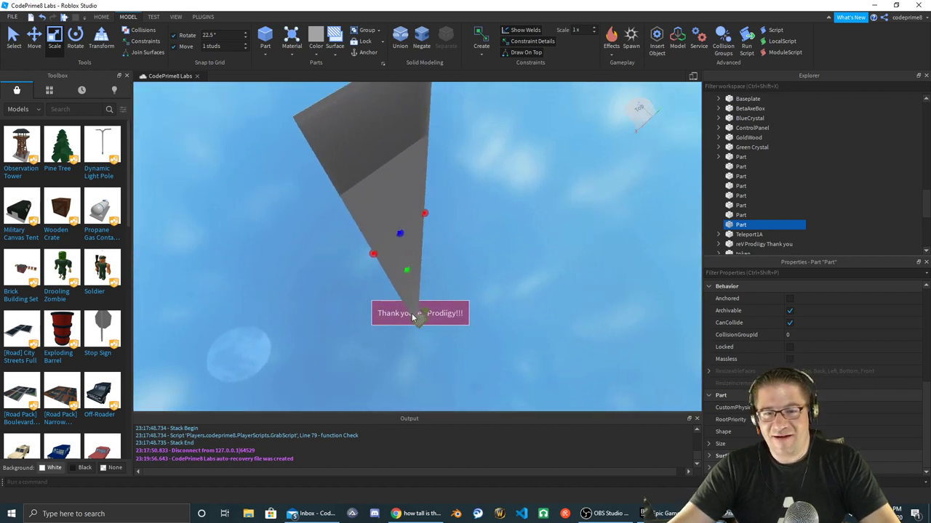
- Try to select all the stacked tower blocks together while looking down from above
{"action": "right_click_drag", "start_coordinate": [429, 165], "coordinate": [429, 165]}
{"action": "left_click_drag", "start_coordinate": [400, 156], "coordinate": [484, 380]}
{"action": "right_click_drag", "start_coordinate": [484, 380], "coordinate": [484, 380]}
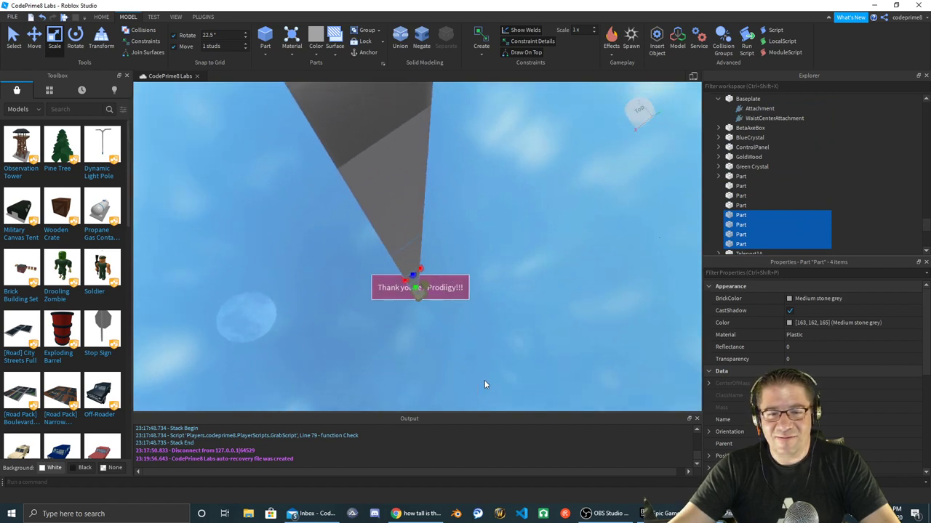
{"action": "scroll", "coordinate": [436, 313], "scroll_direction": "down", "scroll_amount": 3}
{"action": "right_click", "coordinate": [436, 312]}
{"action": "left_click", "coordinate": [422, 269]}
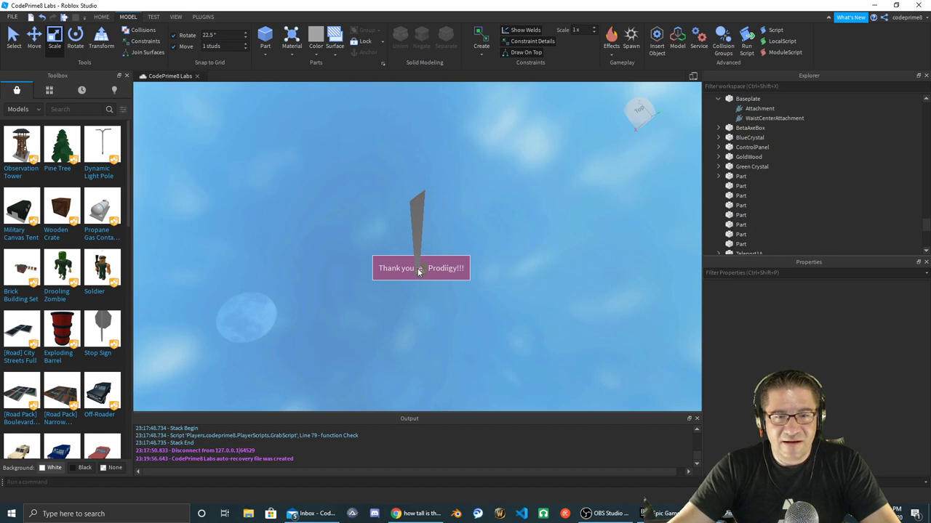
{"action": "right_click", "coordinate": [417, 268]}
{"action": "left_click", "coordinate": [441, 260]}
{"action": "scroll", "coordinate": [440, 269], "scroll_direction": "up", "scroll_amount": 1}
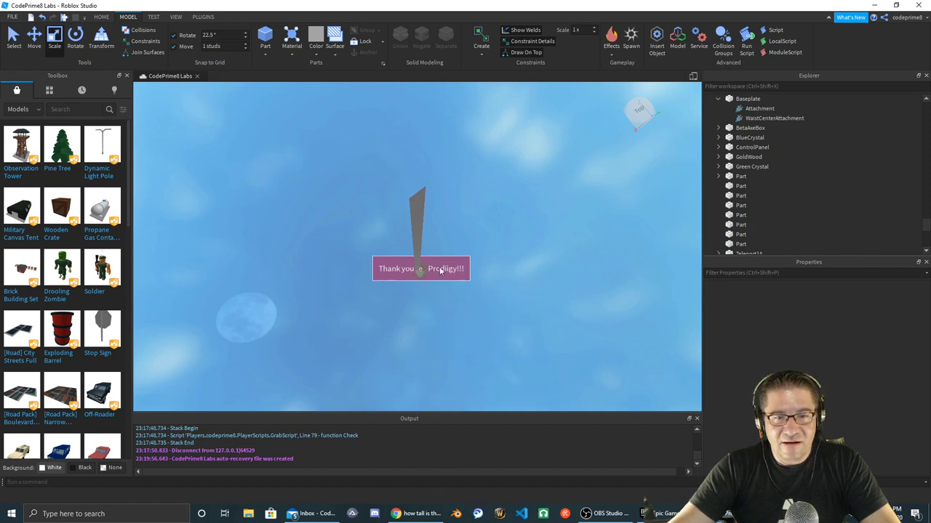
- Focus on a Part near the tower's base and inspect the stack to identify which parts form the tower
{"action": "left_click", "coordinate": [752, 186]}
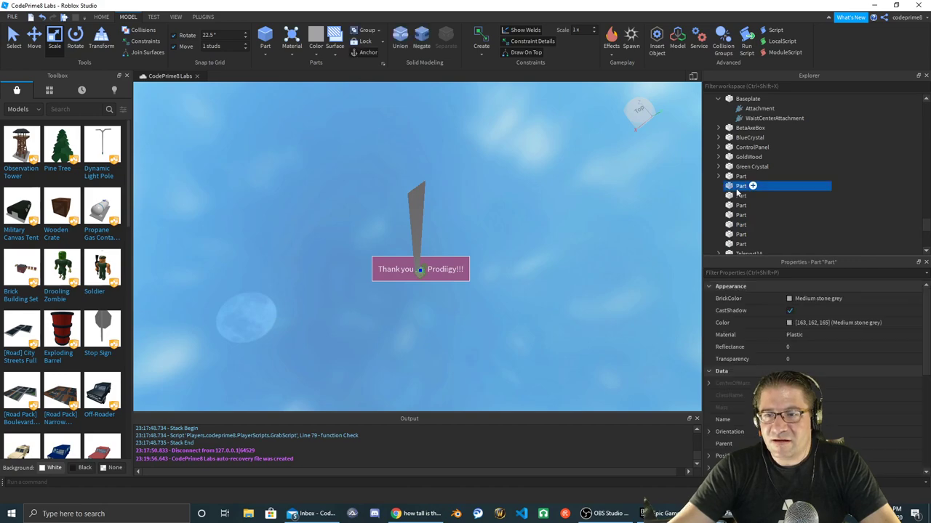
{"action": "key", "text": "f"}
{"action": "right_click_drag", "start_coordinate": [464, 312], "coordinate": [464, 311]}
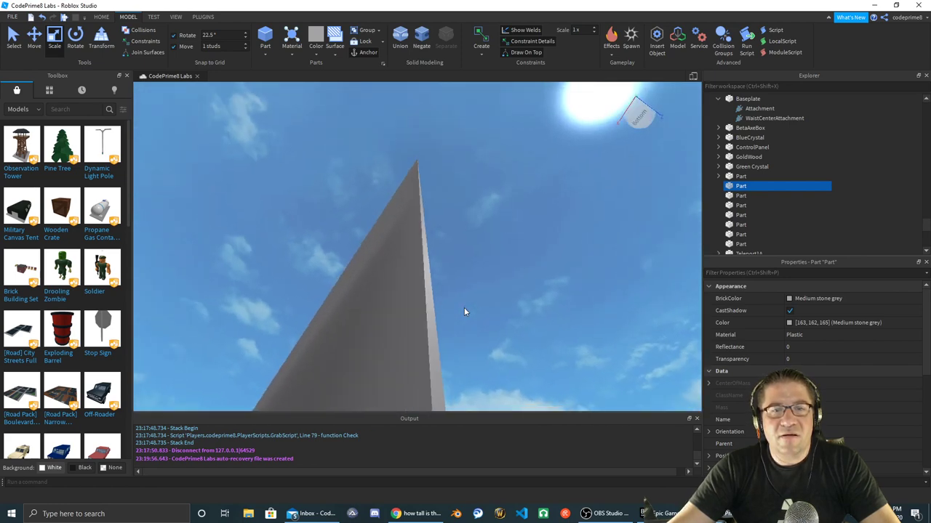
{"action": "left_click_drag", "start_coordinate": [262, 126], "coordinate": [496, 415]}
{"action": "right_click_drag", "start_coordinate": [513, 396], "coordinate": [513, 396]}
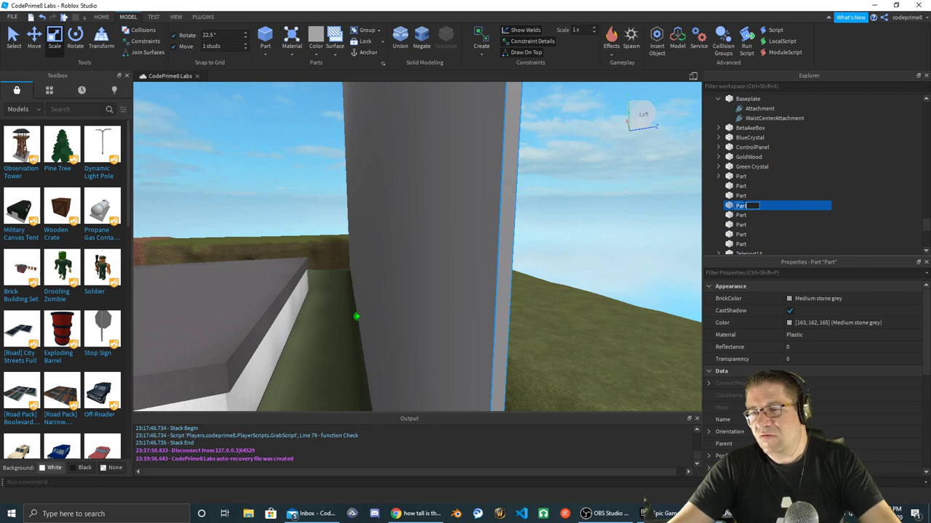
- Rename all five stacked tower parts as "Tyrell Wall"
{"action": "type", "text": "Tys"}
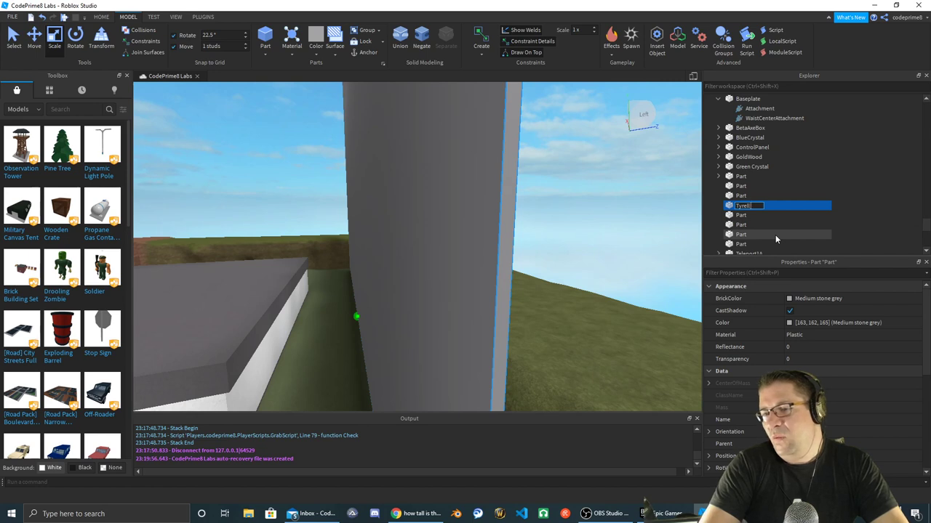
{"action": "key", "text": "Return"}
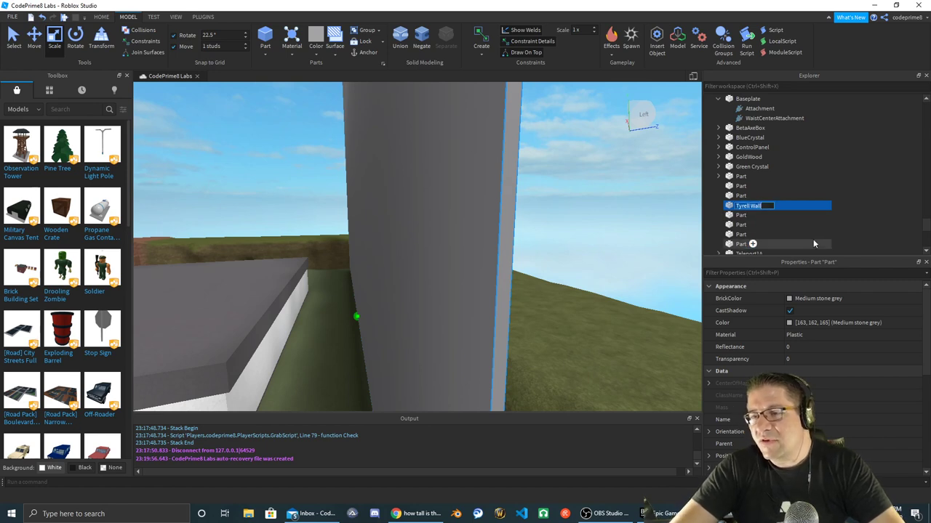
{"action": "double_click", "coordinate": [745, 216]}
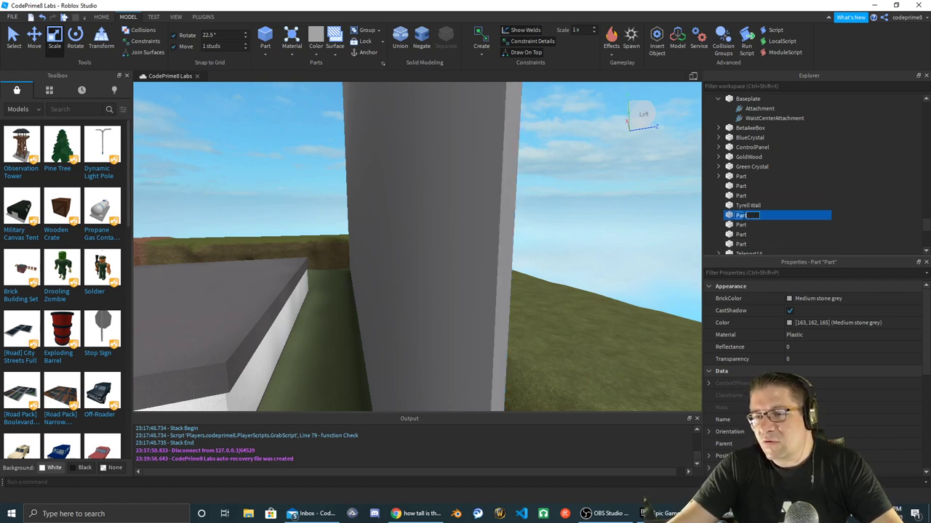
{"action": "type", "text": "Tyrell Wall"}
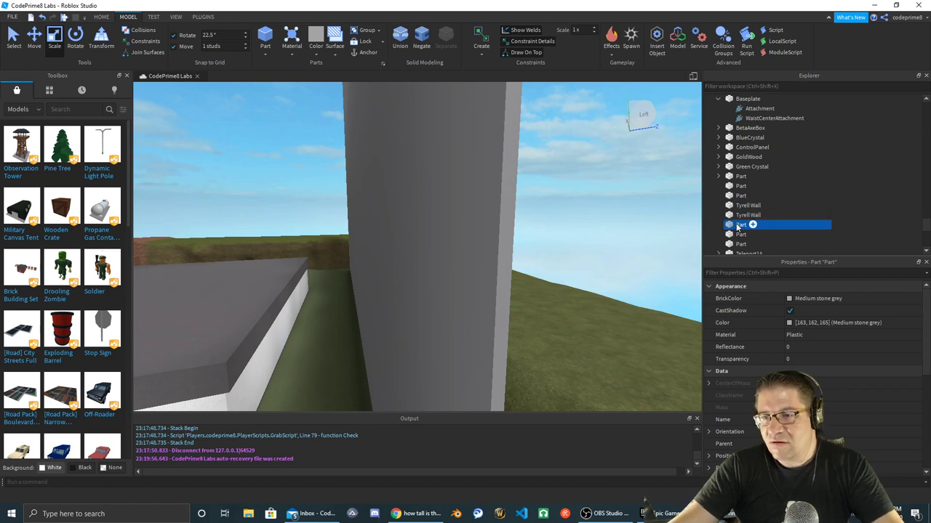
{"action": "type", "text": "Tyrell Wall"}
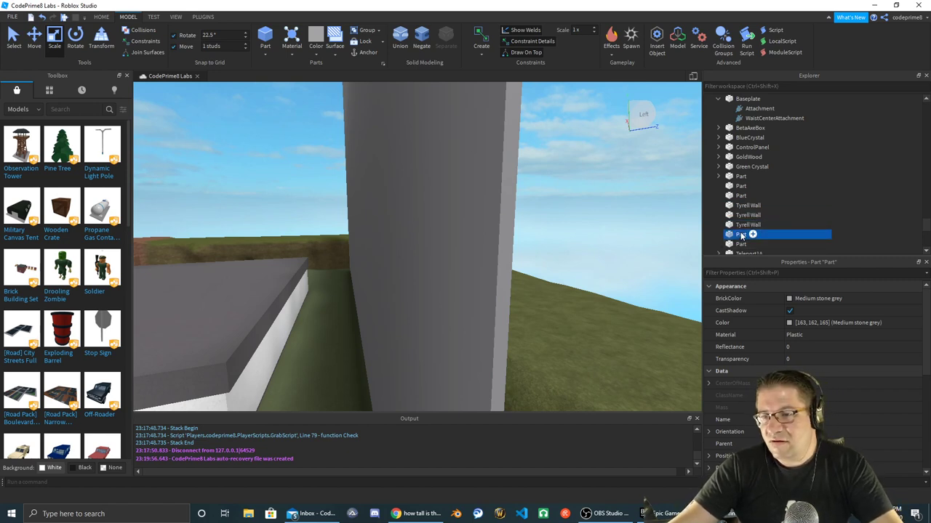
{"action": "type", "text": "Tyrell Wall"}
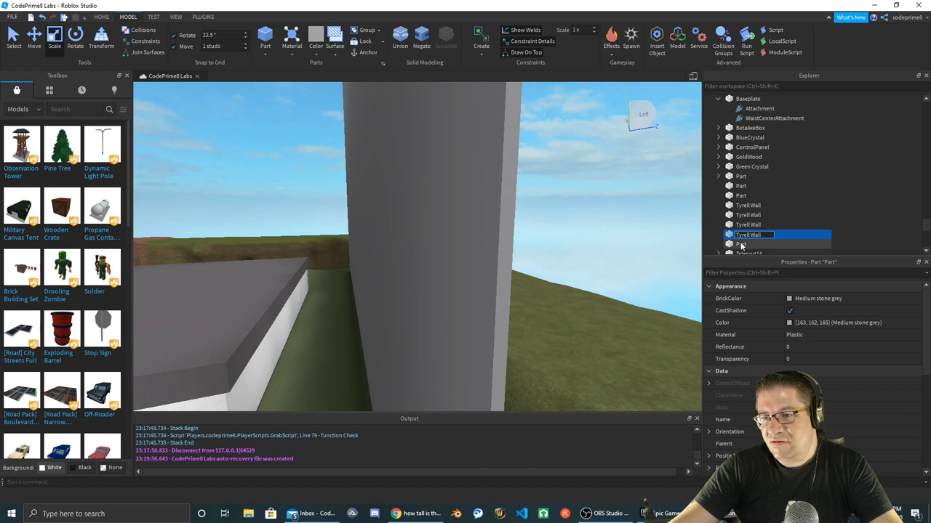
{"action": "type", "text": "Tyrell Wall"}
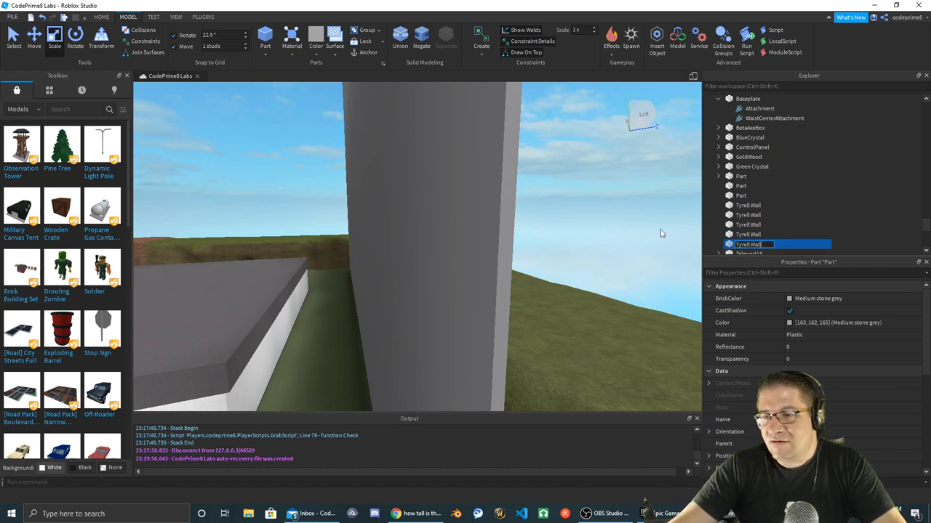
- Focus on the second Tyrell Wall block and look down its length toward the ground
{"action": "left_click", "coordinate": [789, 213]}
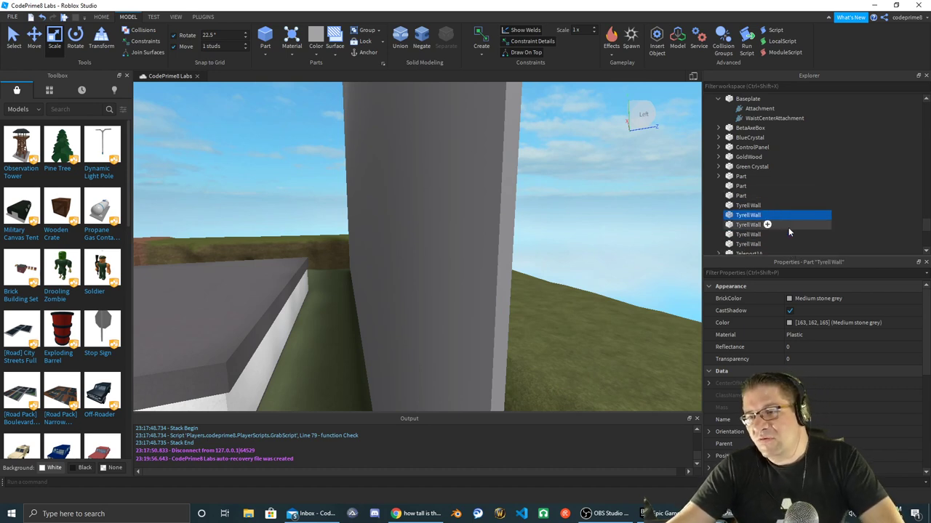
{"action": "key", "text": "f"}
{"action": "right_click_drag", "start_coordinate": [608, 255], "coordinate": [624, 249]}
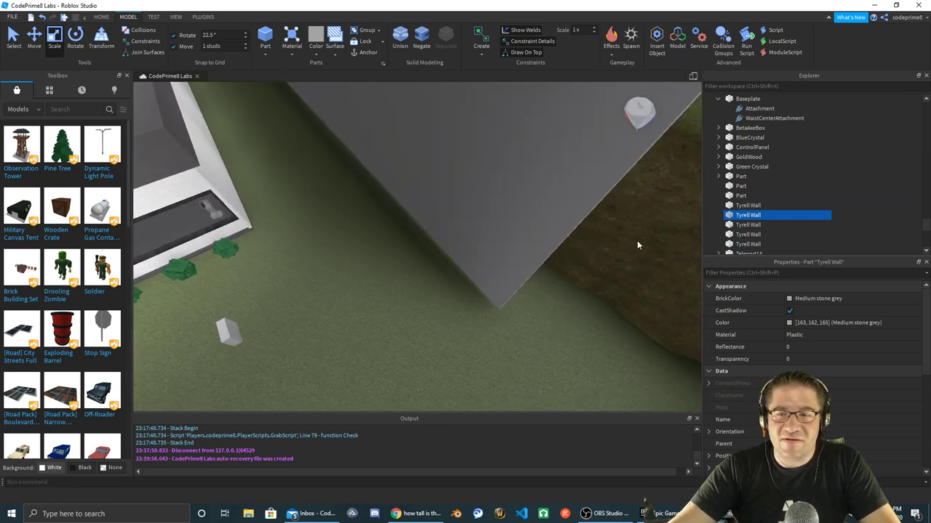
- Anchor all five Tyrell Wall blocks together
{"action": "key", "text": "d"}
{"action": "left_click", "coordinate": [743, 206]}
{"action": "left_click", "coordinate": [750, 244], "text": "shift"}
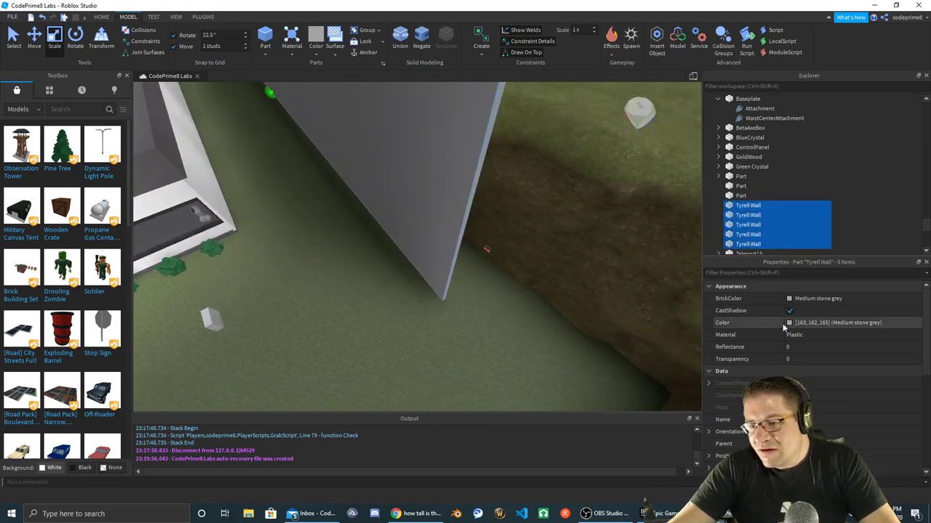
{"action": "scroll", "coordinate": [816, 408], "scroll_direction": "down", "scroll_amount": 3}
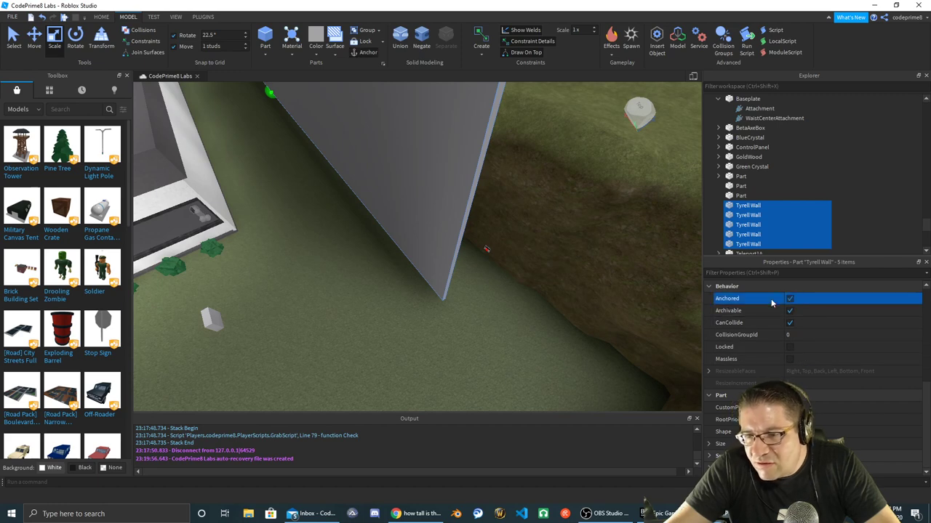
{"action": "left_click", "coordinate": [480, 300]}
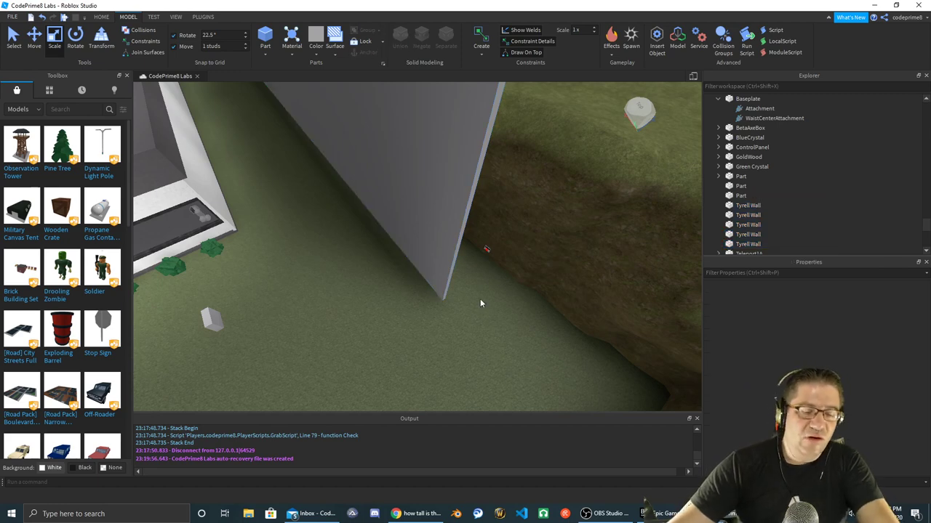
- Start a playtest and look up at the full tower from the ground beside it
{"action": "key", "text": "F5"}
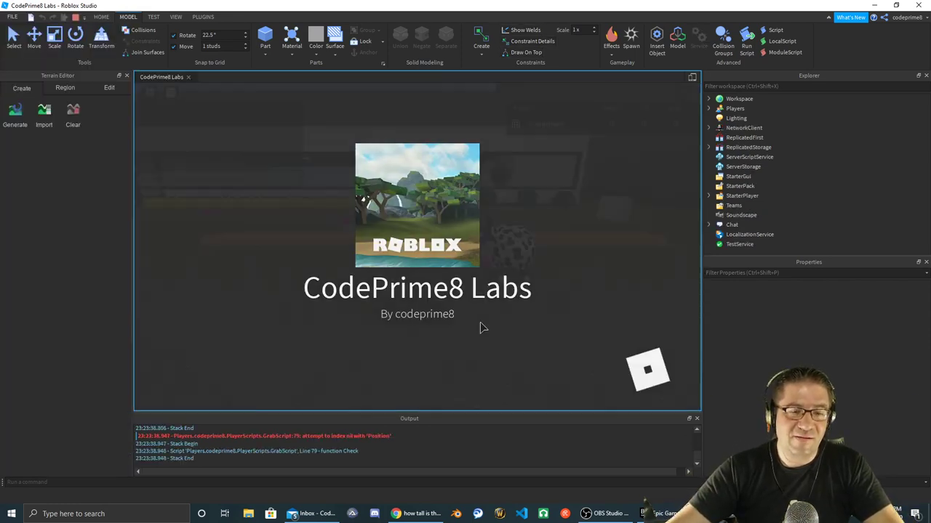
{"action": "scroll", "coordinate": [473, 314], "scroll_direction": "up", "scroll_amount": 5}
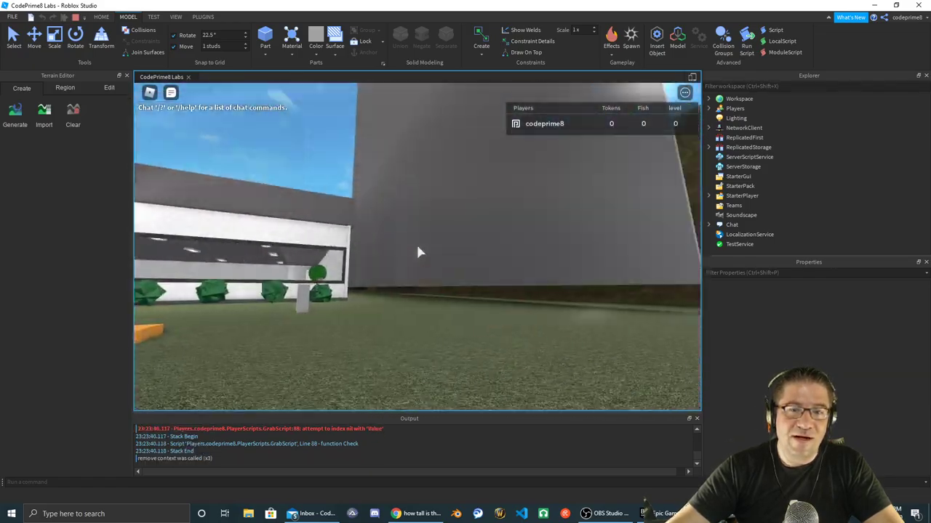
{"action": "key", "text": "s"}
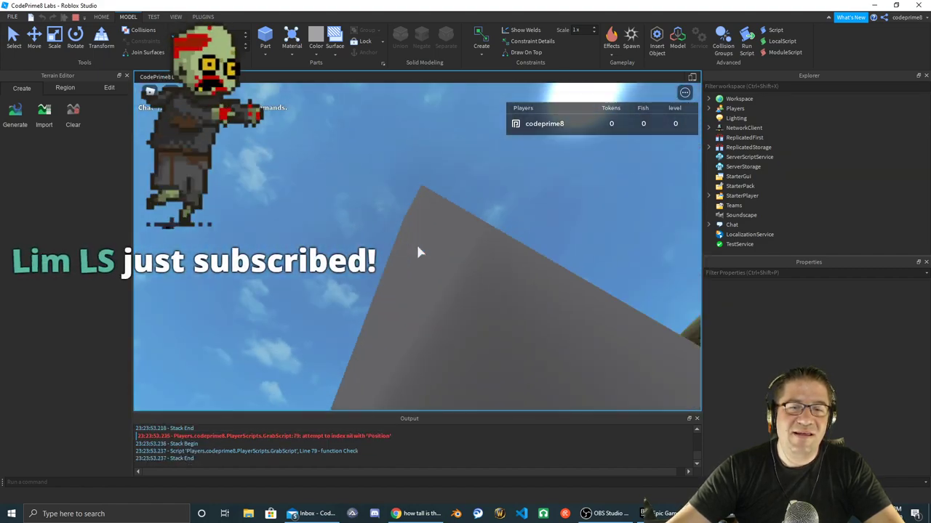
- Switch to Chrome and review the "Flight To Tyrell Corp." clip and the Tyrell building image results
{"action": "key", "text": "alt+Tab"}
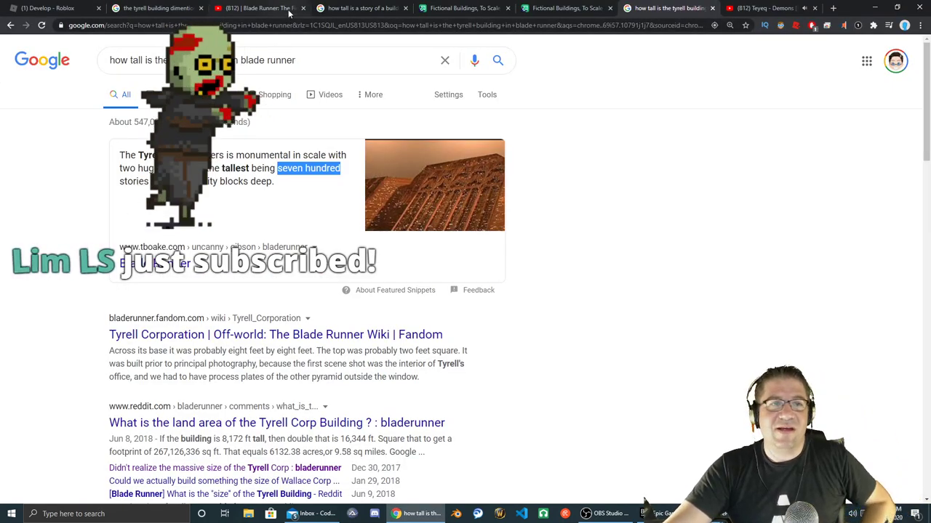
{"action": "left_click", "coordinate": [238, 11]}
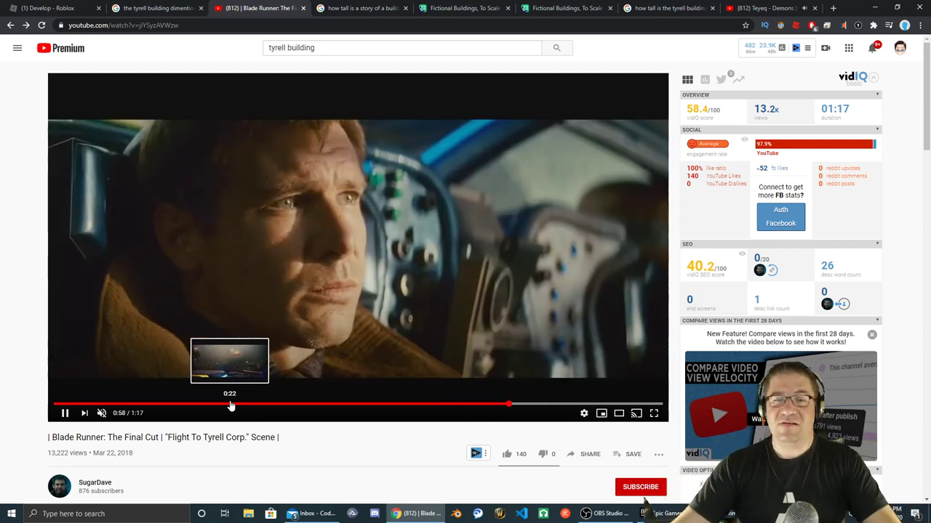
{"action": "left_click", "coordinate": [63, 413]}
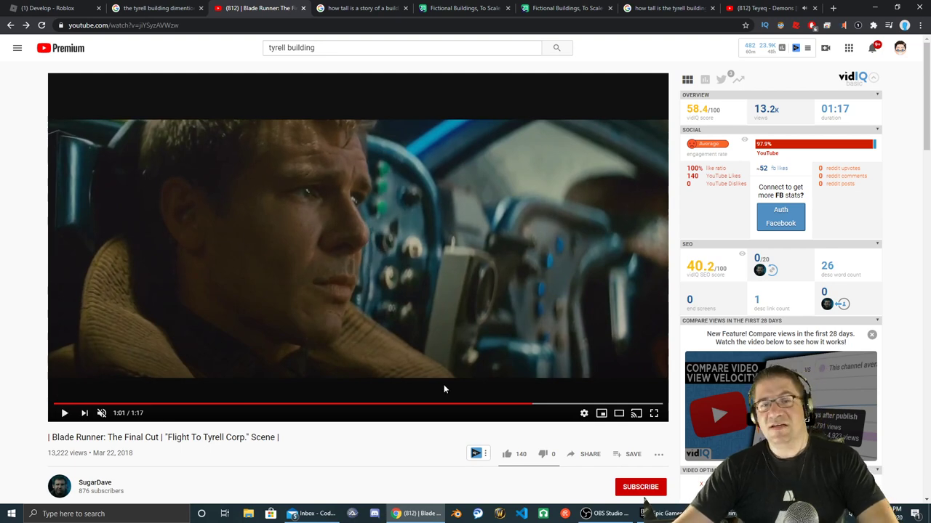
{"action": "left_click", "coordinate": [160, 8]}
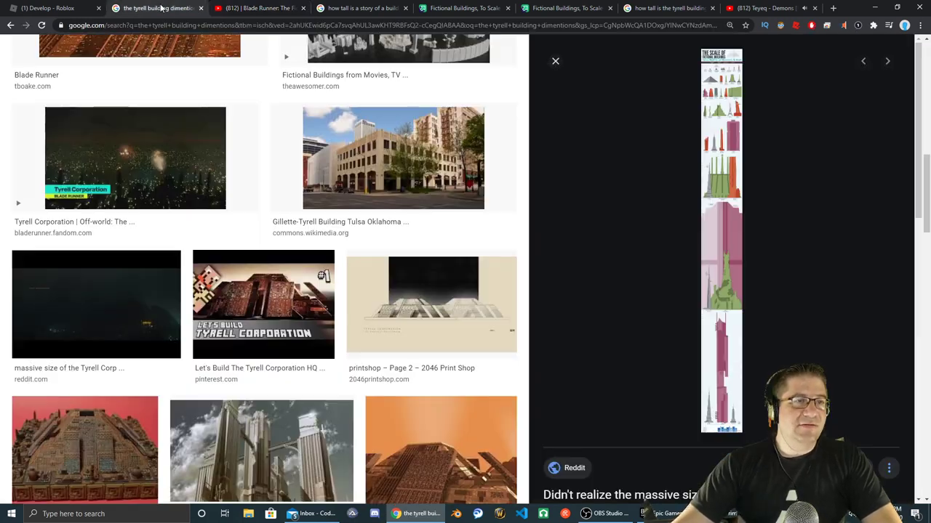
{"action": "scroll", "coordinate": [275, 238], "scroll_direction": "up", "scroll_amount": 10}
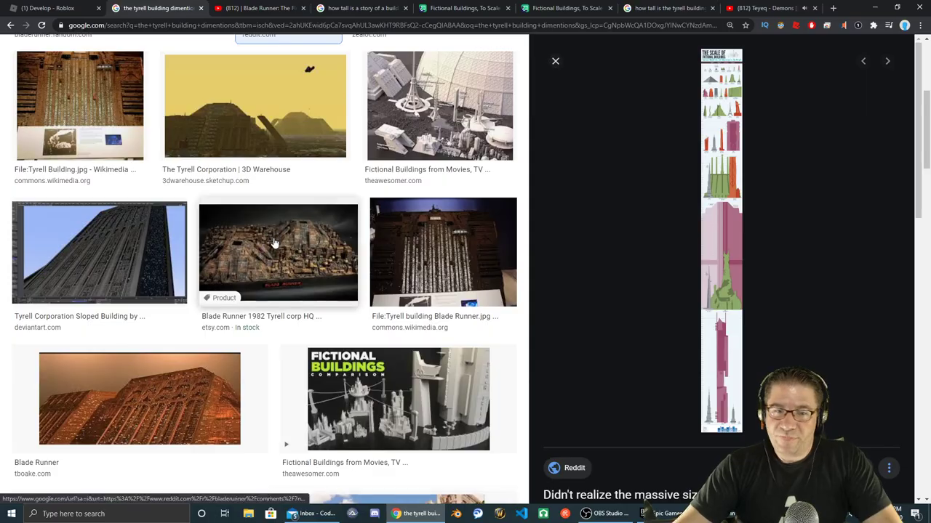
- Return to Roblox Studio, look around the grounds and sky in the running playtest, and end the session
{"action": "key", "text": "alt+Tab"}
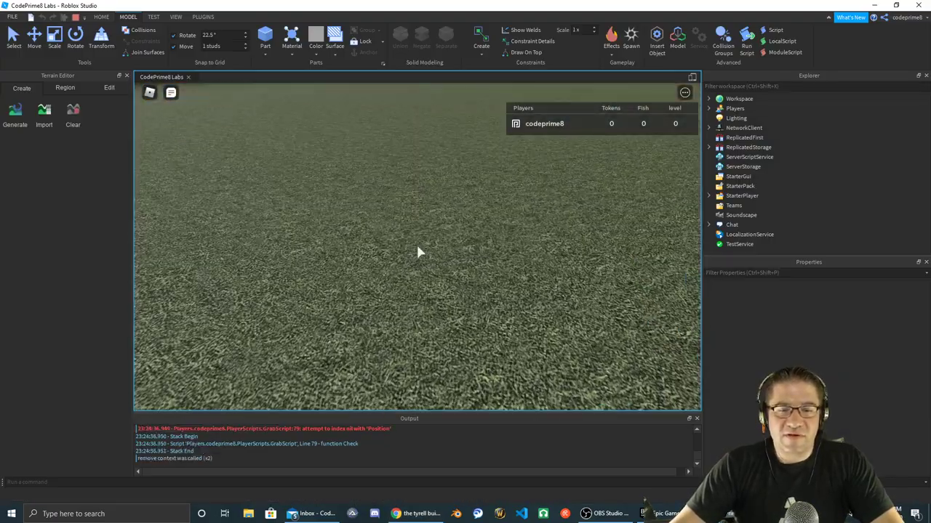
{"action": "key", "text": "w"}
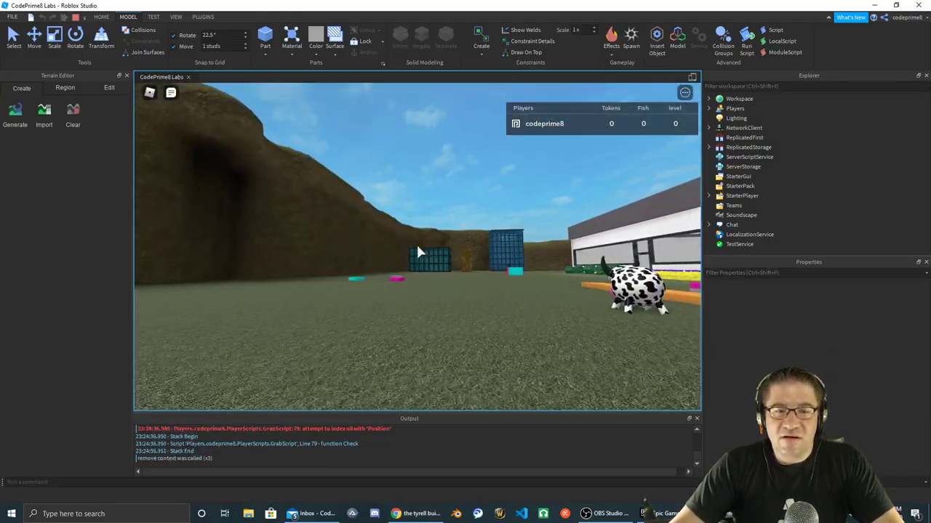
{"action": "key", "text": "w"}
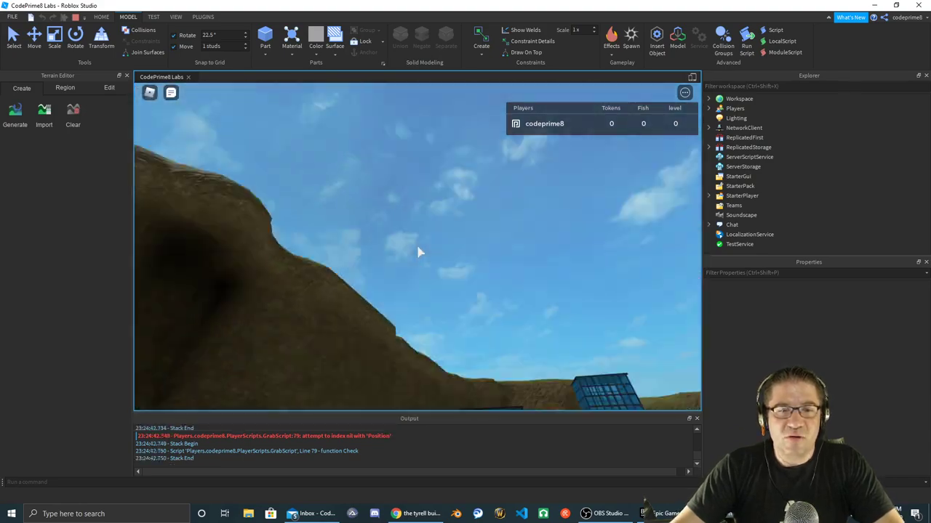
{"action": "scroll", "coordinate": [417, 247], "scroll_direction": "down", "scroll_amount": 5}
{"action": "right_click_drag", "start_coordinate": [420, 251], "coordinate": [422, 257]}
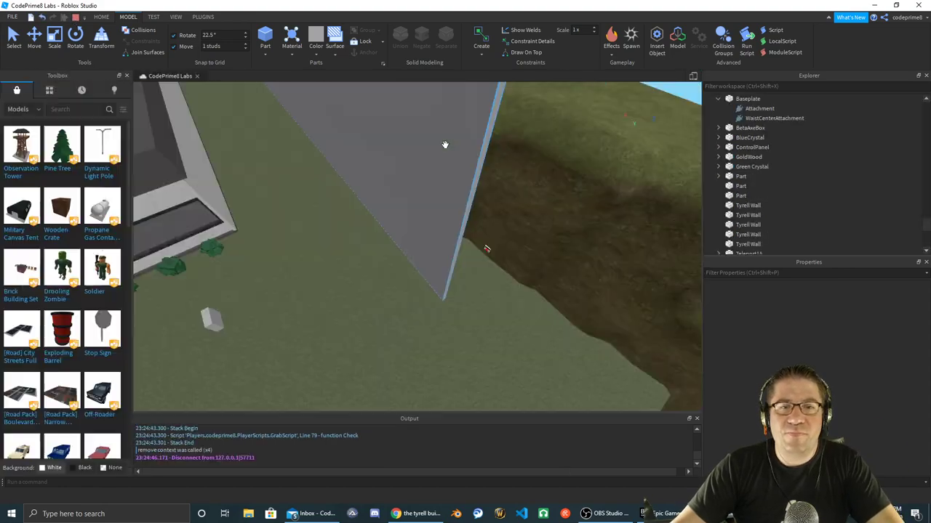
- Select the pink Teleport1B pad on the ground and move it onto the tower's wall
{"action": "right_click_drag", "start_coordinate": [399, 189], "coordinate": [398, 191]}
{"action": "key", "text": "w"}
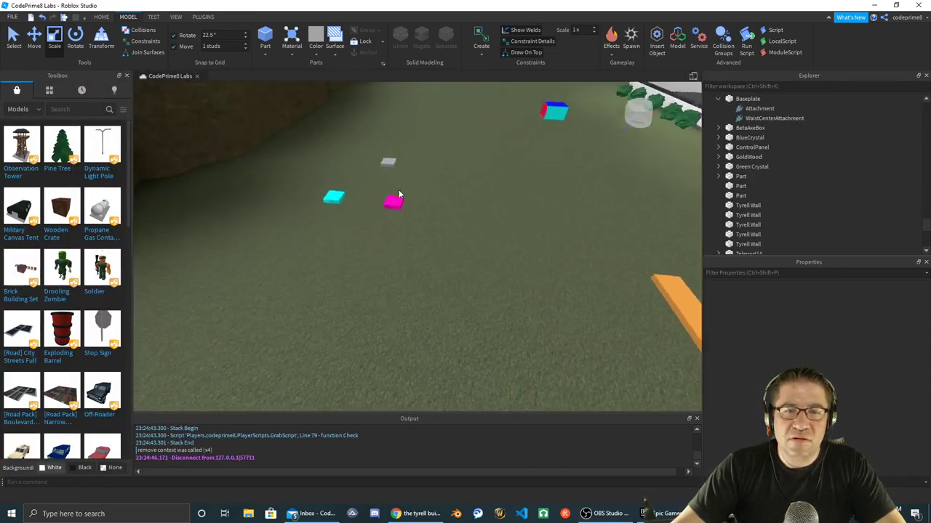
{"action": "scroll", "coordinate": [371, 171], "scroll_direction": "up", "scroll_amount": 1}
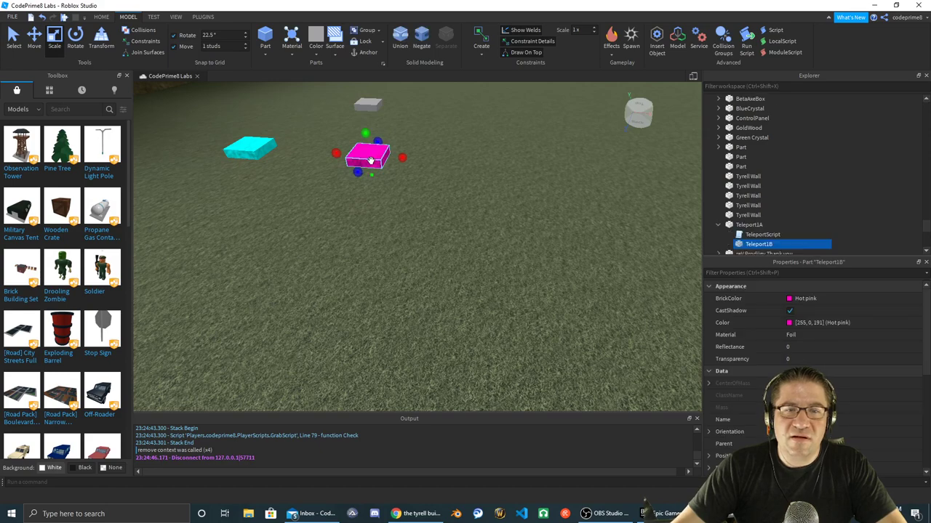
{"action": "right_click_drag", "start_coordinate": [370, 161], "coordinate": [400, 151]}
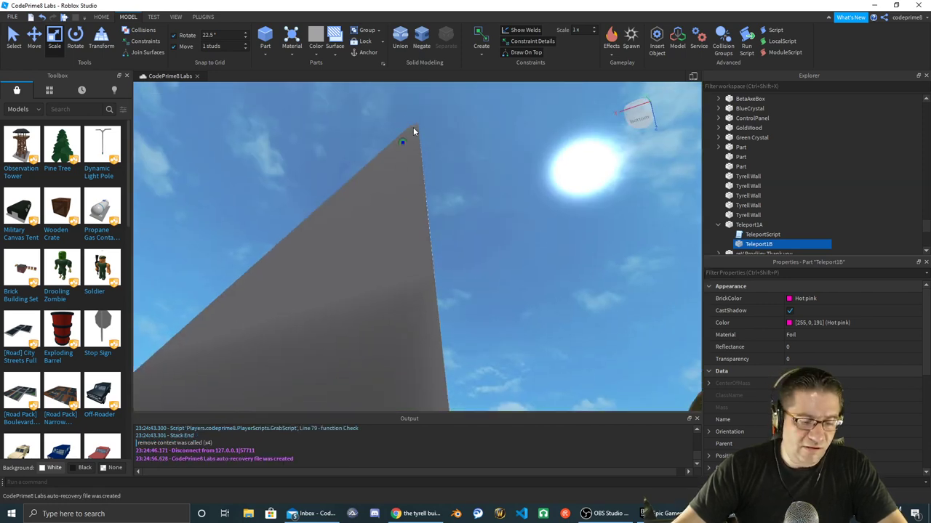
{"action": "key", "text": "f"}
{"action": "scroll", "coordinate": [412, 127], "scroll_direction": "down", "scroll_amount": 5}
{"action": "right_click_drag", "start_coordinate": [413, 127], "coordinate": [421, 197]}
{"action": "left_click_drag", "start_coordinate": [426, 248], "coordinate": [400, 266]}
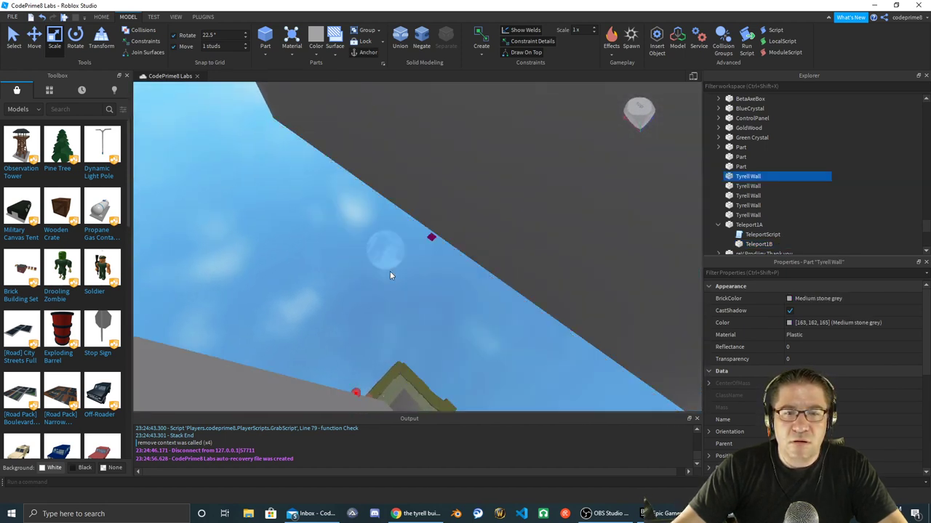
{"action": "key", "text": "Delete"}
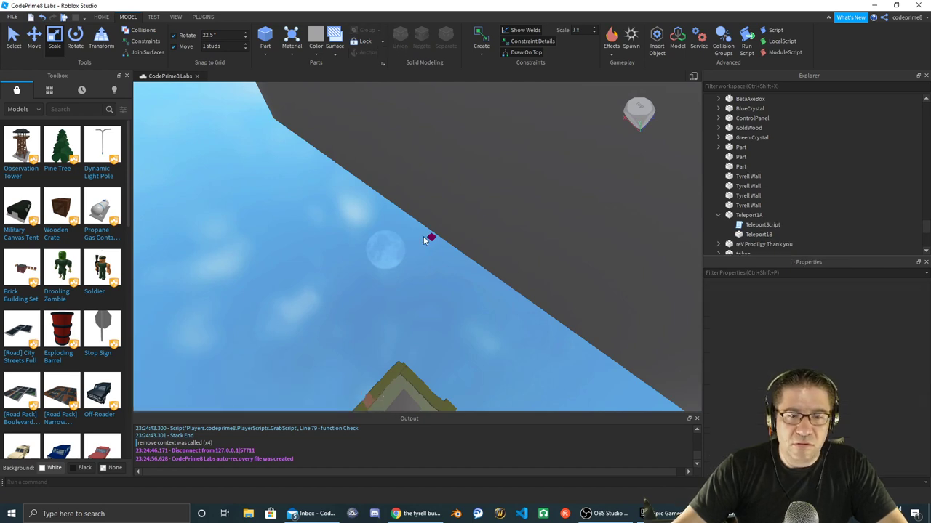
{"action": "key", "text": "ctrl+z"}
{"action": "key", "text": "ctrl+z"}
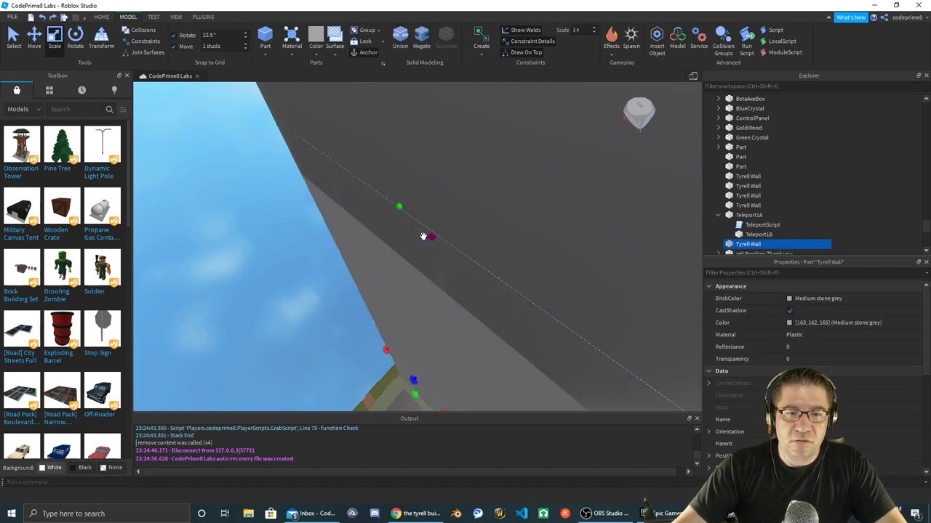
- Move the Teleport1B pad in stages further up the face of the tower
{"action": "right_click_drag", "start_coordinate": [430, 221], "coordinate": [431, 212]}
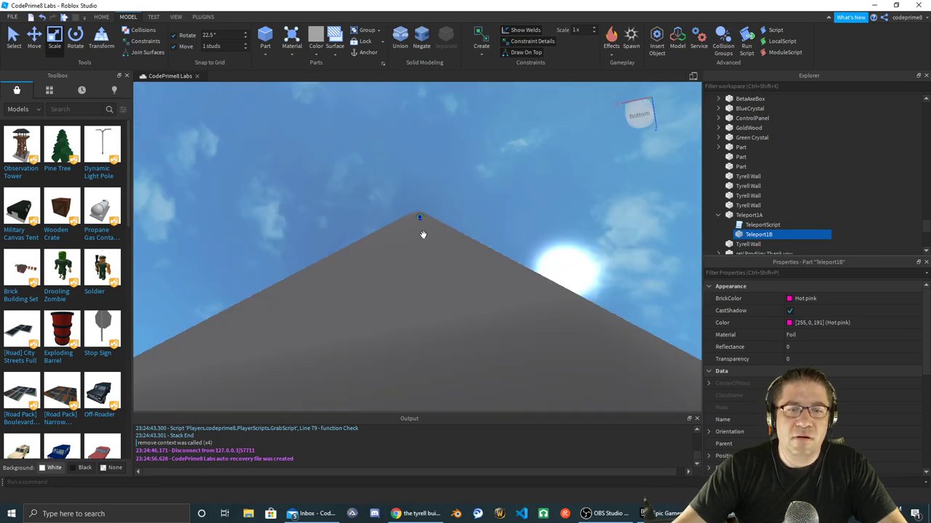
{"action": "key", "text": "f"}
{"action": "right_click_drag", "start_coordinate": [424, 235], "coordinate": [424, 236]}
{"action": "scroll", "coordinate": [424, 239], "scroll_direction": "down", "scroll_amount": 5}
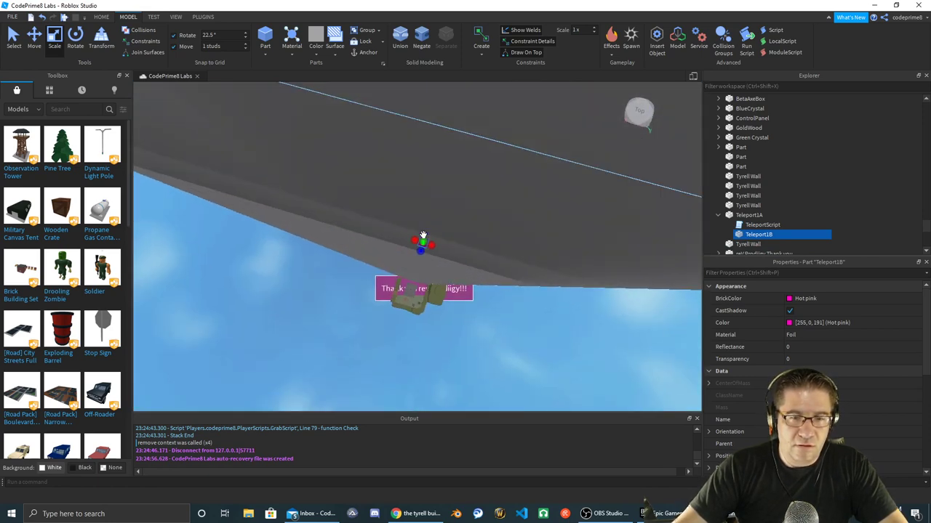
{"action": "right_click_drag", "start_coordinate": [391, 240], "coordinate": [417, 284]}
{"action": "scroll", "coordinate": [414, 168], "scroll_direction": "down", "scroll_amount": 5}
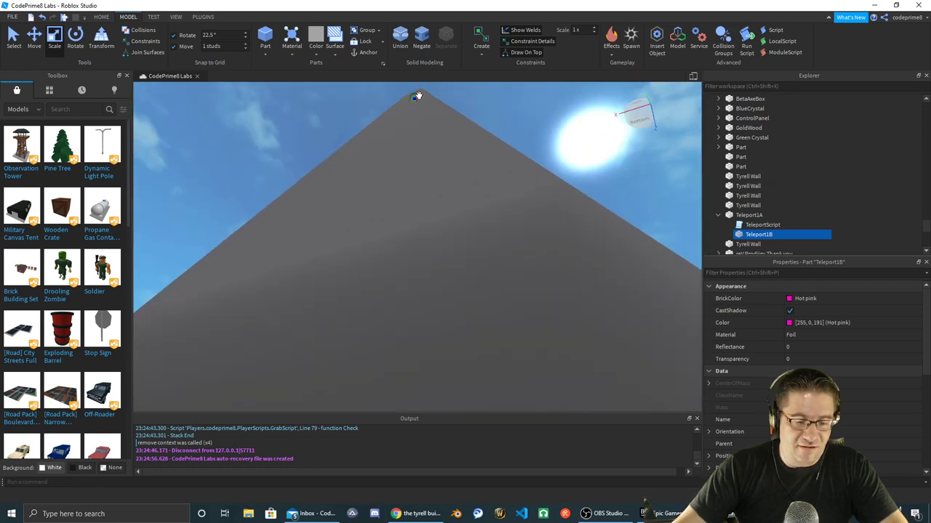
{"action": "key", "text": "f"}
{"action": "scroll", "coordinate": [418, 95], "scroll_direction": "down", "scroll_amount": 3}
{"action": "right_click_drag", "start_coordinate": [414, 206], "coordinate": [400, 221]}
{"action": "right_click", "coordinate": [402, 225]}
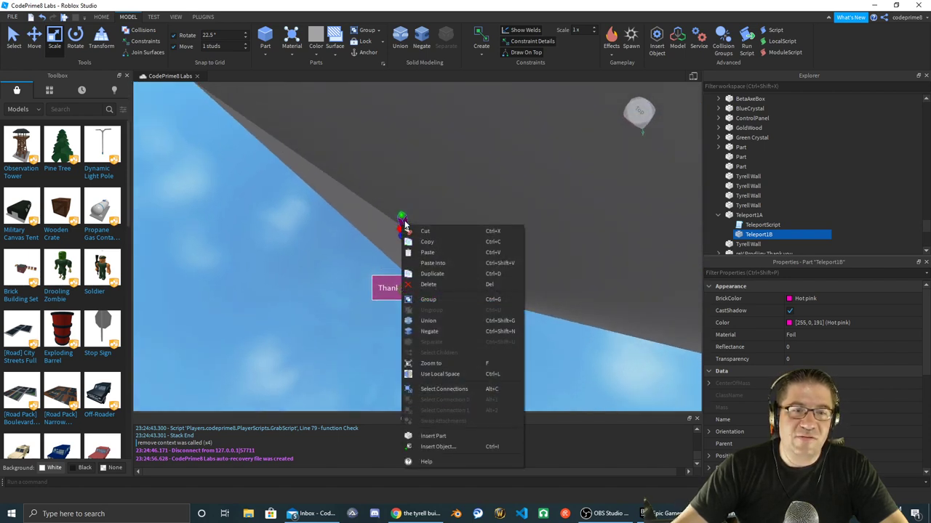
{"action": "left_click", "coordinate": [405, 221]}
{"action": "right_click_drag", "start_coordinate": [403, 228], "coordinate": [402, 226]}
{"action": "right_click_drag", "start_coordinate": [413, 153], "coordinate": [409, 228]}
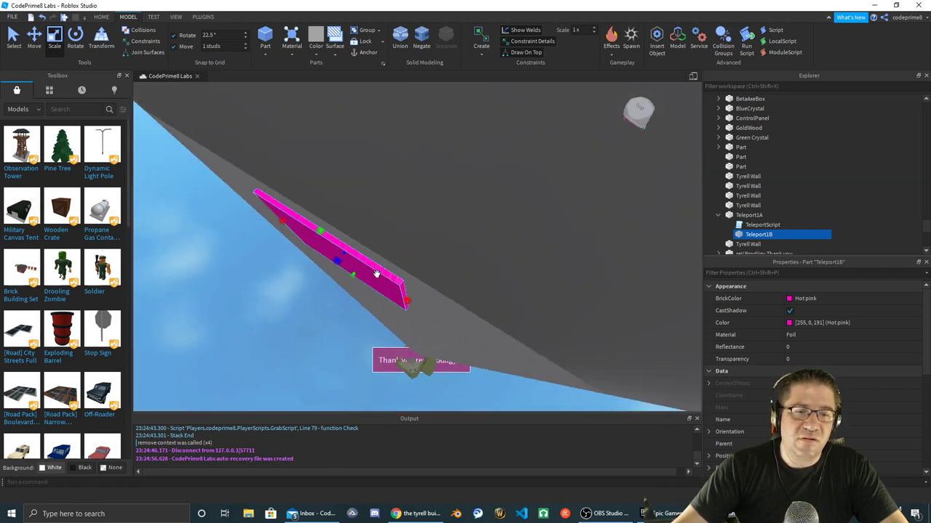
{"action": "right_click_drag", "start_coordinate": [376, 280], "coordinate": [456, 223]}
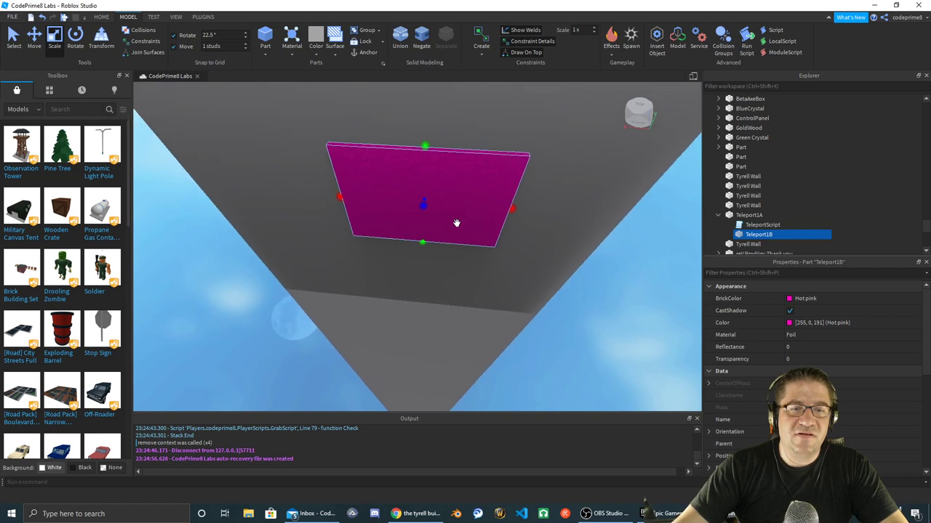
- Raise the Teleport1B pad along the wall to the tower's upper edge
{"action": "scroll", "coordinate": [457, 223], "scroll_direction": "down", "scroll_amount": 4}
{"action": "left_click_drag", "start_coordinate": [453, 243], "coordinate": [470, 129]}
{"action": "scroll", "coordinate": [468, 130], "scroll_direction": "down", "scroll_amount": 5}
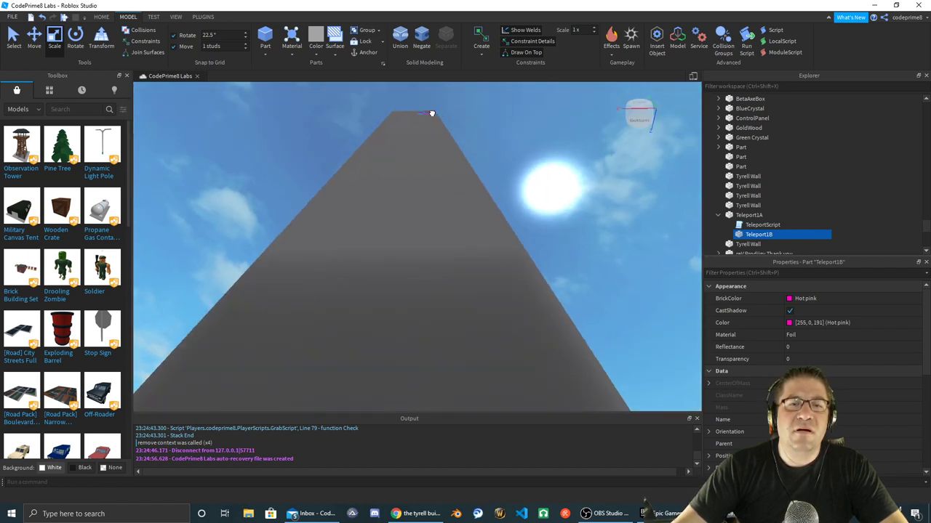
{"action": "key", "text": "f"}
{"action": "right_click_drag", "start_coordinate": [444, 179], "coordinate": [444, 208]}
{"action": "left_click_drag", "start_coordinate": [446, 241], "coordinate": [438, 89]}
{"action": "right_click_drag", "start_coordinate": [434, 130], "coordinate": [433, 130]}
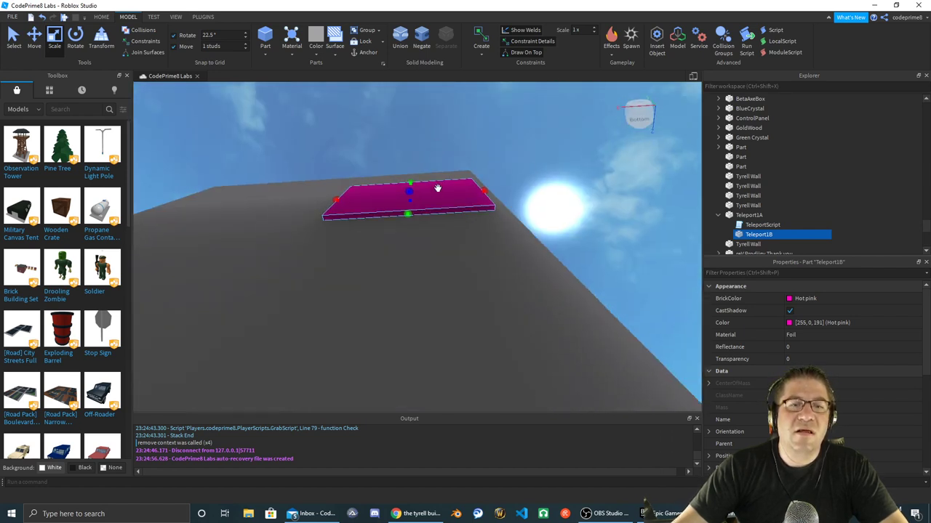
{"action": "left_click_drag", "start_coordinate": [438, 188], "coordinate": [452, 185]}
{"action": "key", "text": "f"}
{"action": "right_click_drag", "start_coordinate": [448, 181], "coordinate": [446, 182]}
{"action": "left_click_drag", "start_coordinate": [418, 316], "coordinate": [417, 158]}
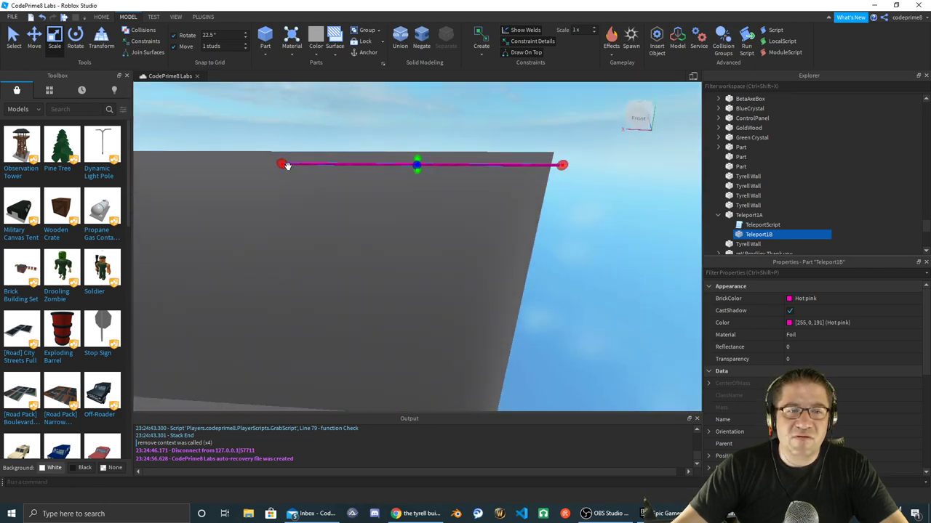
- Place the Teleport1B pad flat on the very top of the tower wall
{"action": "right_click_drag", "start_coordinate": [566, 178], "coordinate": [564, 178]}
{"action": "key", "text": "w"}
{"action": "key", "text": "d"}
{"action": "left_click_drag", "start_coordinate": [428, 202], "coordinate": [375, 203]}
{"action": "scroll", "coordinate": [475, 211], "scroll_direction": "down", "scroll_amount": 8}
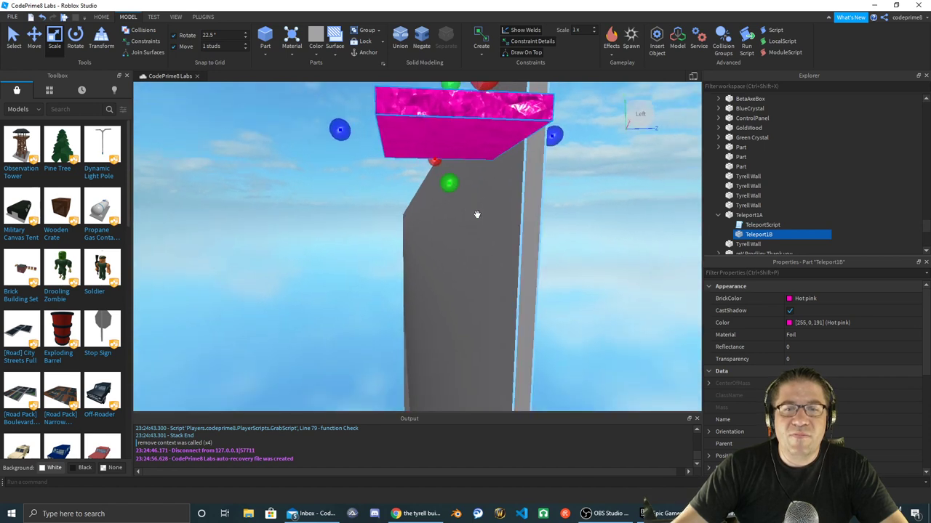
{"action": "left_click_drag", "start_coordinate": [449, 205], "coordinate": [454, 161]}
{"action": "right_click_drag", "start_coordinate": [455, 161], "coordinate": [449, 178]}
{"action": "key", "text": "e"}
{"action": "left_click_drag", "start_coordinate": [472, 200], "coordinate": [487, 158]}
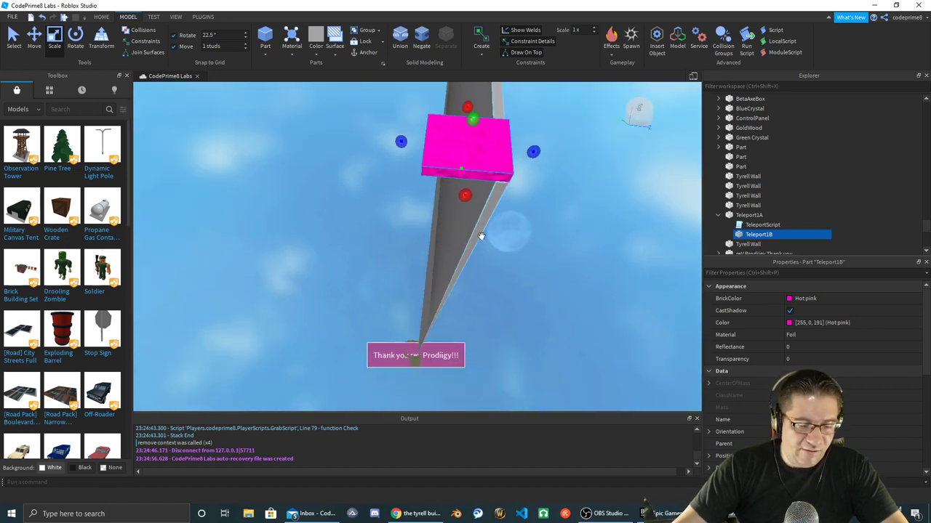
- Start a playtest and walk the character through the grounds to try out the teleporter
{"action": "key", "text": "F5"}
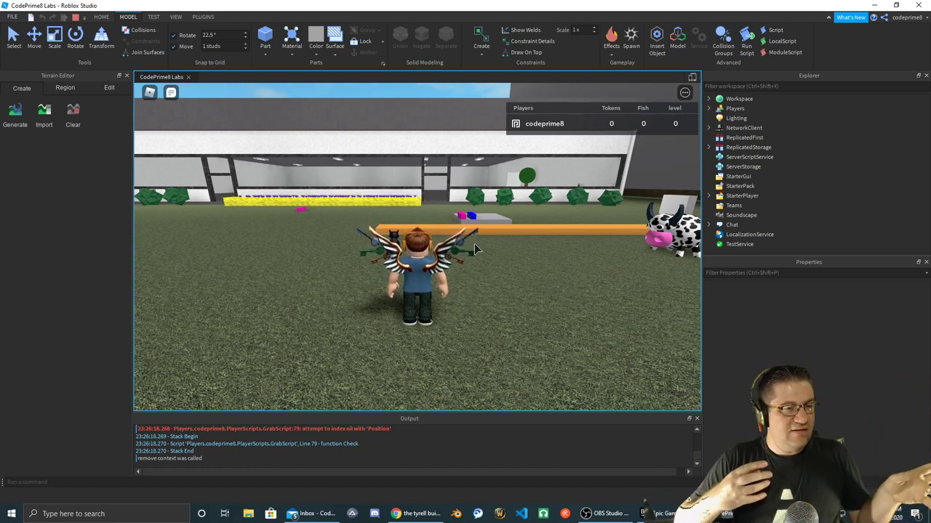
{"action": "right_click_drag", "start_coordinate": [481, 262], "coordinate": [482, 272]}
{"action": "key", "text": "w"}
{"action": "key", "text": "s"}
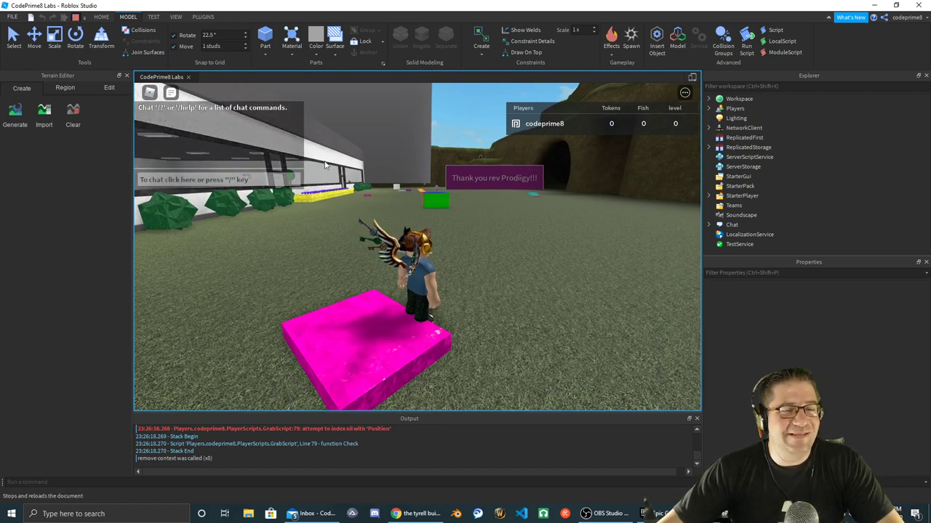
- End the playtest and anchor the Teleport1B pad on top of the tower
{"action": "key", "text": "shift+F5"}
{"action": "scroll", "coordinate": [834, 326], "scroll_direction": "down", "scroll_amount": 6}
{"action": "left_click", "coordinate": [790, 323]}
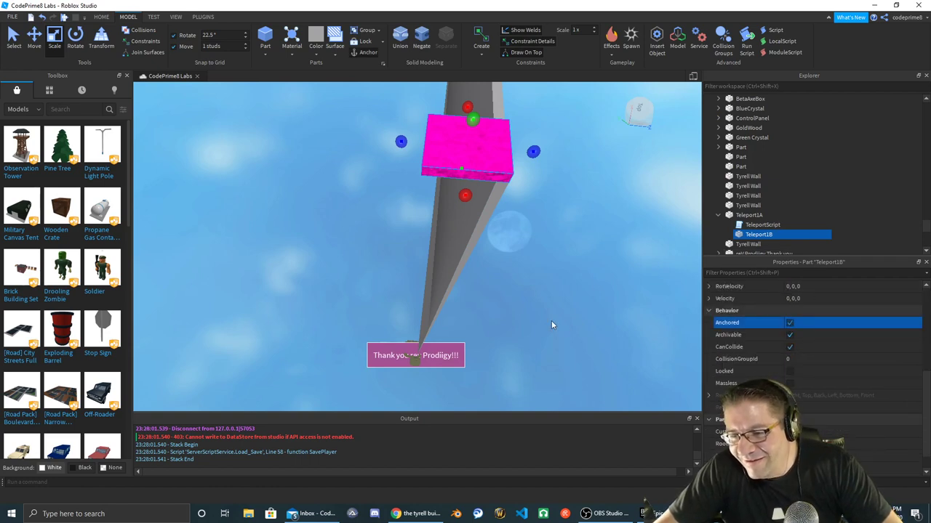
- Start a playtest and move the character onto the teleporter to reach the Teleport1B pad on top of the tower
{"action": "left_click", "coordinate": [194, 102]}
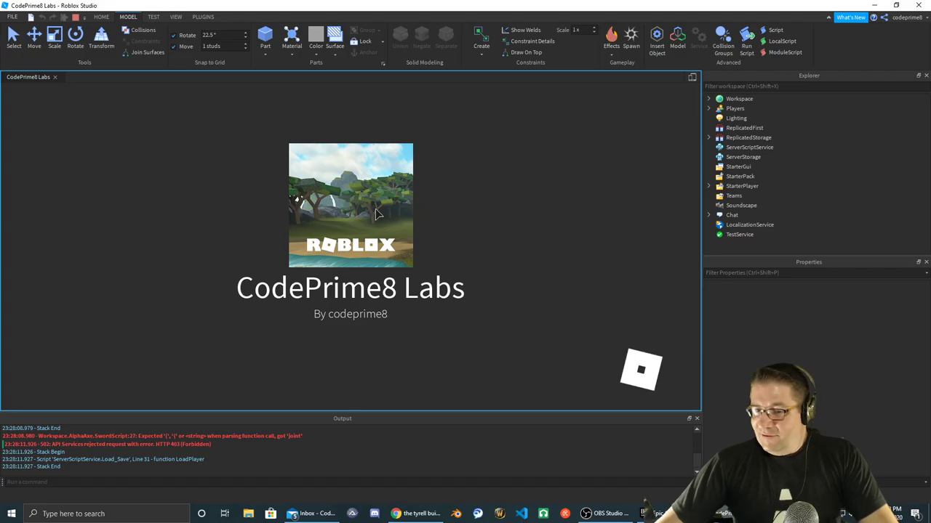
{"action": "scroll", "coordinate": [417, 251], "scroll_direction": "up", "scroll_amount": 5}
{"action": "scroll", "coordinate": [418, 251], "scroll_direction": "down", "scroll_amount": 5}
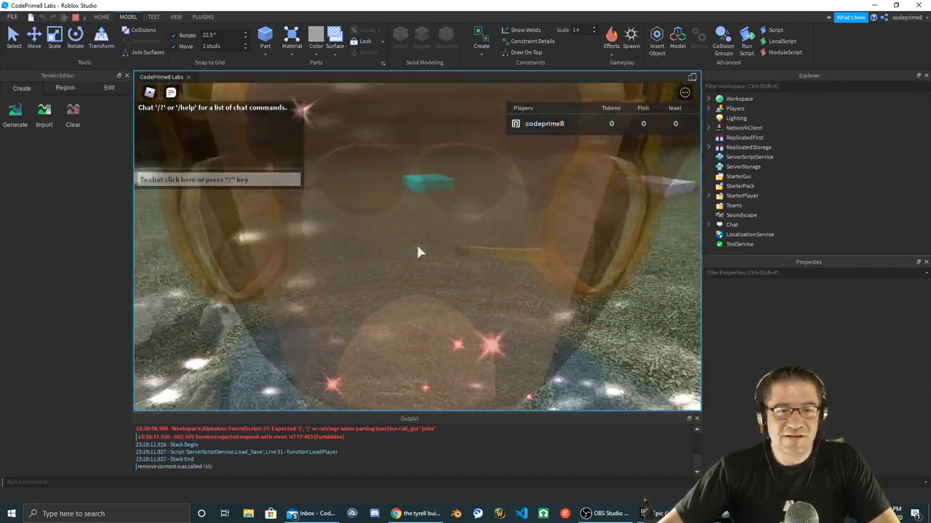
{"action": "key", "text": "w"}
{"action": "key", "text": "space"}
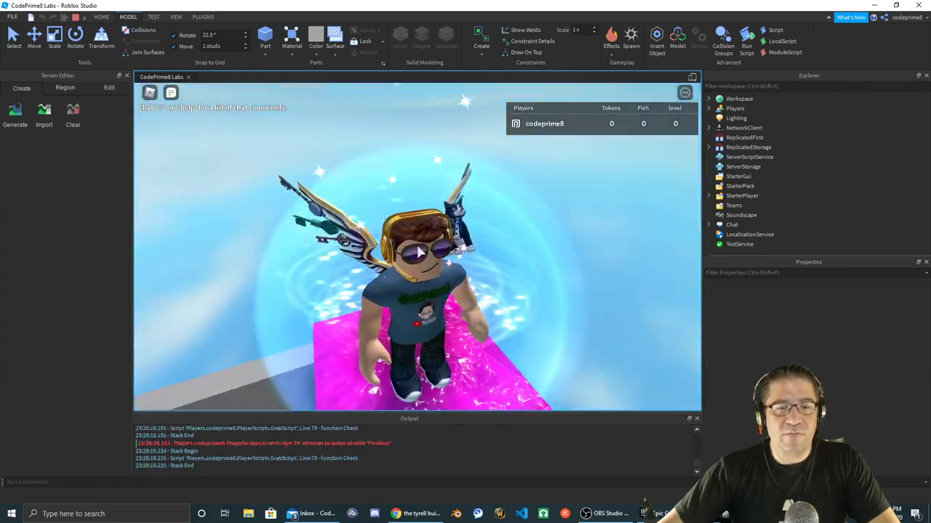
- Look out from the tower's top in the playtest, then move the character along the wall and back down to the ground
{"action": "right_click_drag", "start_coordinate": [418, 252], "coordinate": [418, 251]}
{"action": "scroll", "coordinate": [418, 251], "scroll_direction": "up", "scroll_amount": 5}
{"action": "scroll", "coordinate": [418, 251], "scroll_direction": "up", "scroll_amount": 3}
{"action": "key", "text": "w"}
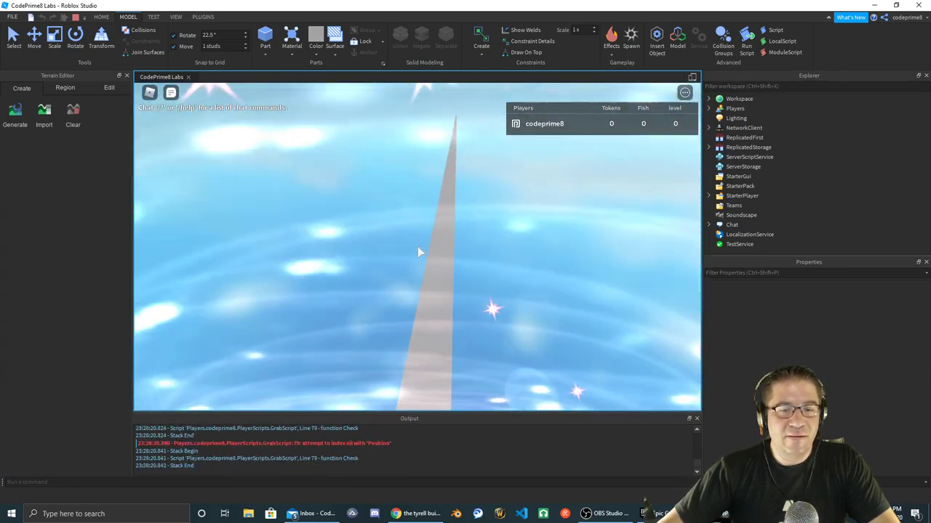
{"action": "right_click_drag", "start_coordinate": [417, 246], "coordinate": [418, 247]}
{"action": "scroll", "coordinate": [418, 247], "scroll_direction": "down", "scroll_amount": 5}
{"action": "key", "text": "d"}
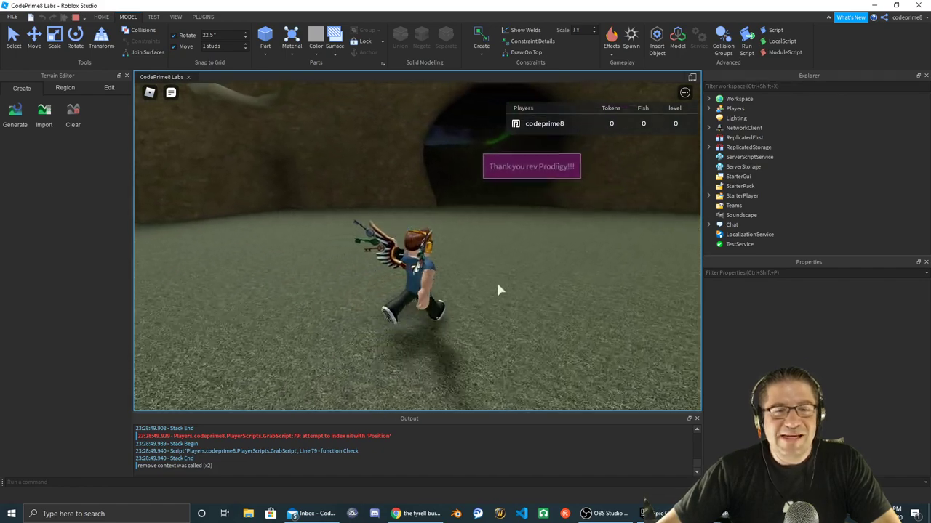
- Walk the character around the grounds to judge the tower's height from below, then end the playtest
{"action": "right_click_drag", "start_coordinate": [497, 283], "coordinate": [497, 283]}
{"action": "key", "text": "s"}
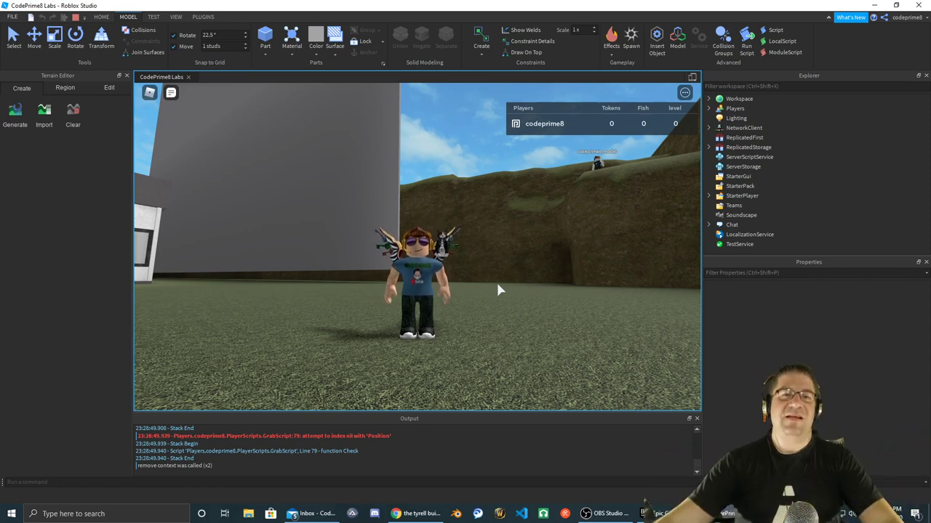
{"action": "right_click_drag", "start_coordinate": [463, 258], "coordinate": [463, 264]}
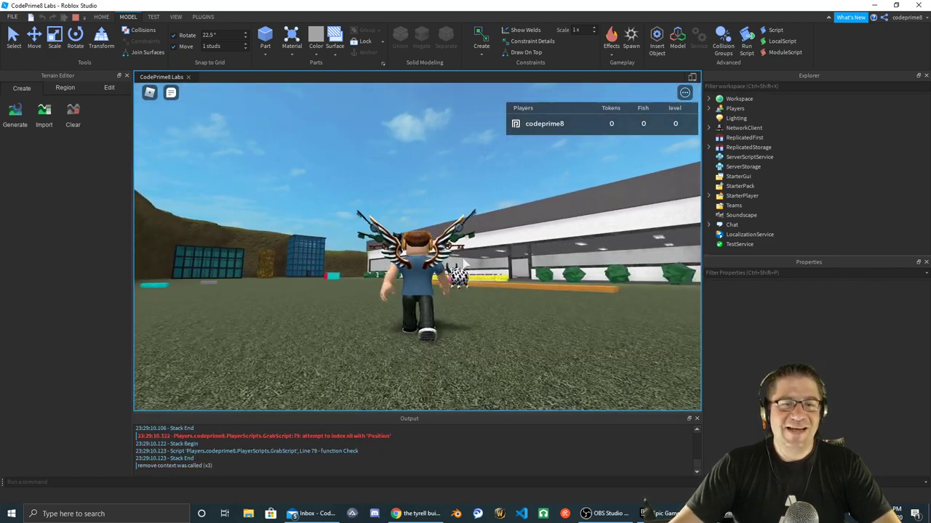
{"action": "scroll", "coordinate": [464, 264], "scroll_direction": "up", "scroll_amount": 5}
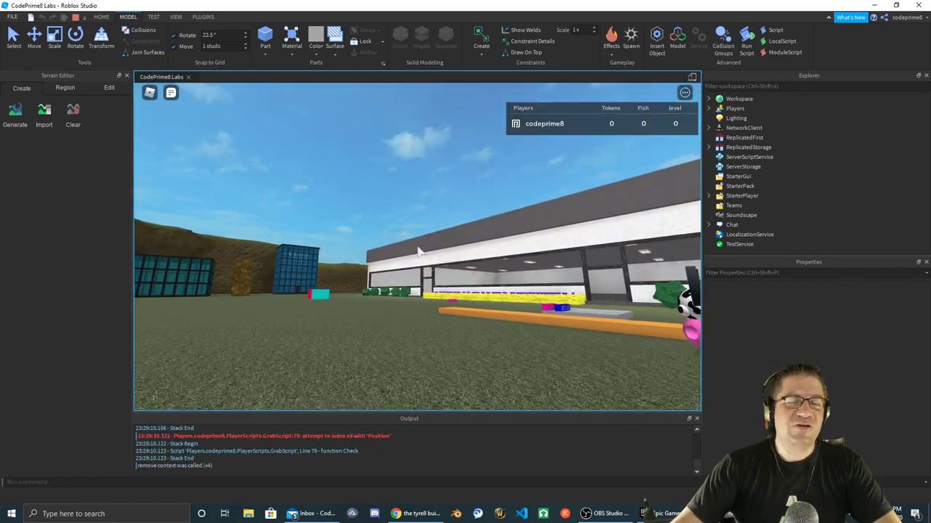
{"action": "key", "text": "a"}
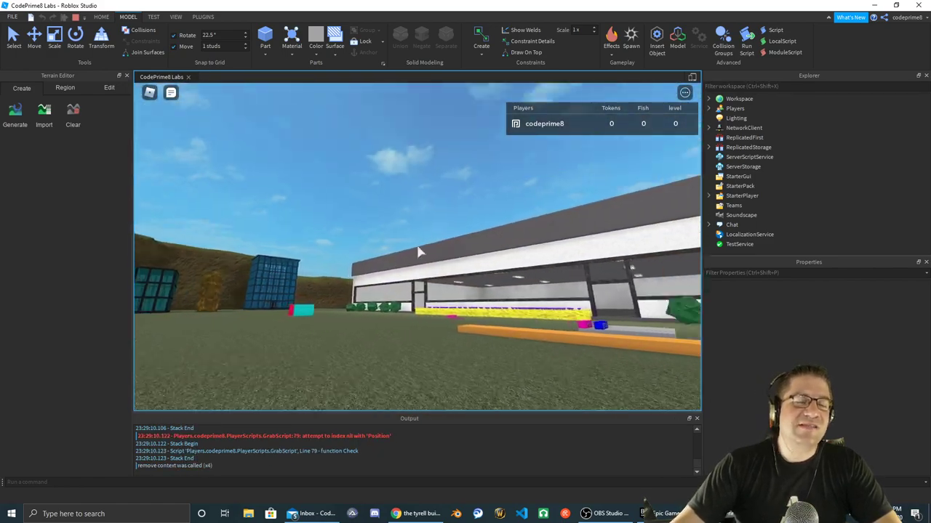
{"action": "key", "text": "s"}
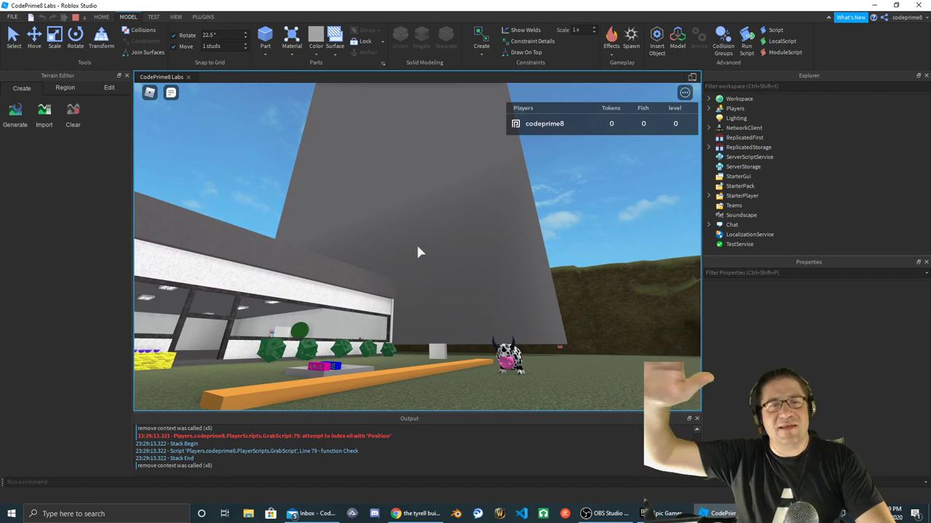
{"action": "key", "text": "d"}
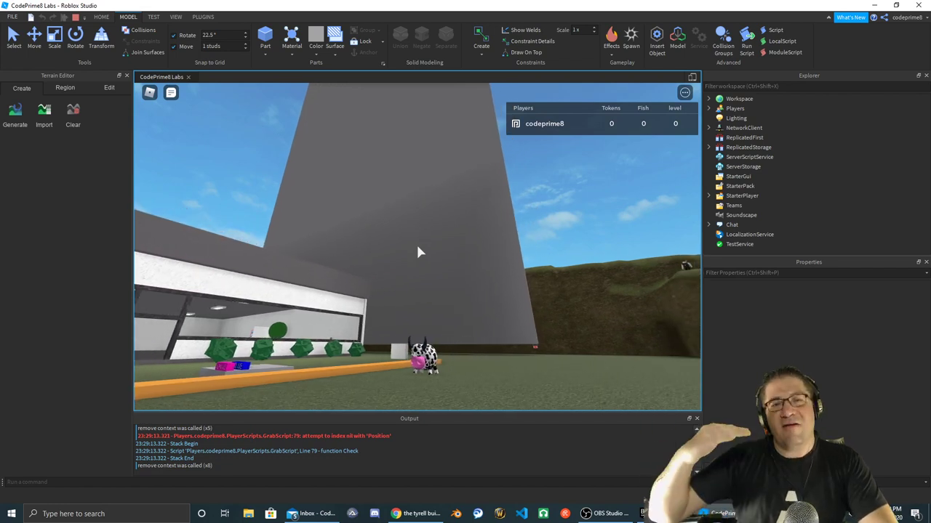
{"action": "key", "text": "w"}
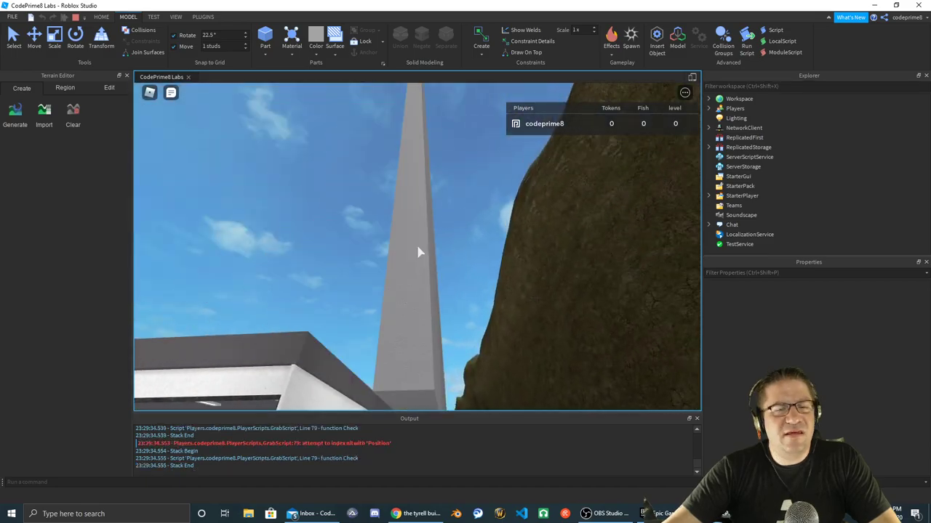
{"action": "scroll", "coordinate": [418, 252], "scroll_direction": "down", "scroll_amount": 1}
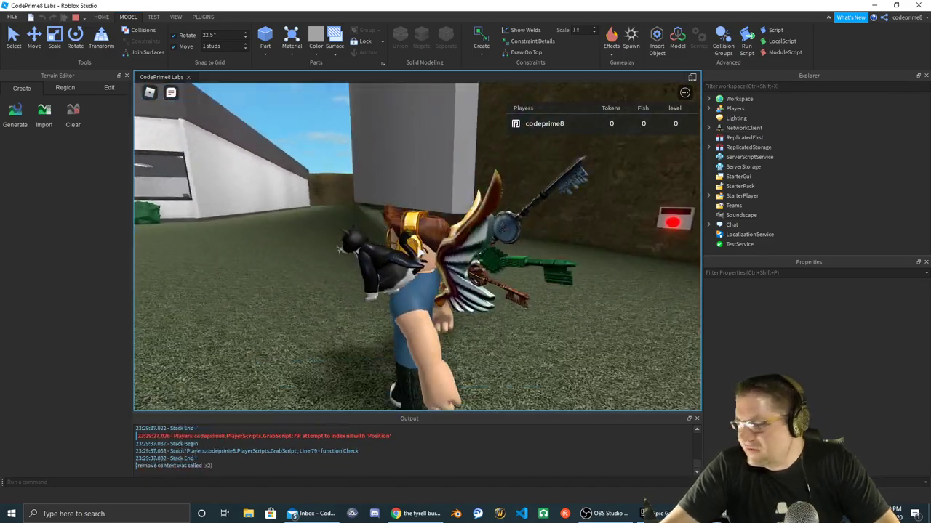
{"action": "right_click_drag", "start_coordinate": [418, 252], "coordinate": [419, 252]}
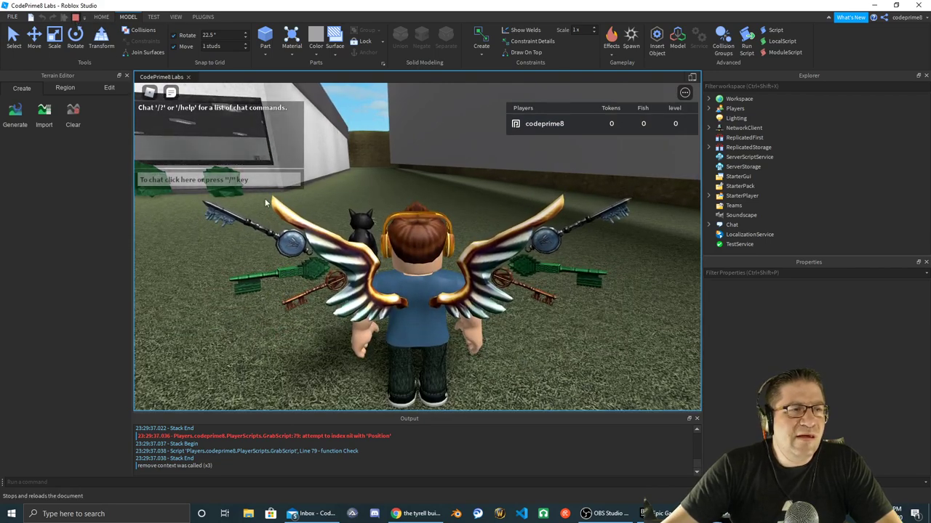
{"action": "left_click", "coordinate": [76, 17]}
{"action": "right_click_drag", "start_coordinate": [375, 222], "coordinate": [380, 225]}
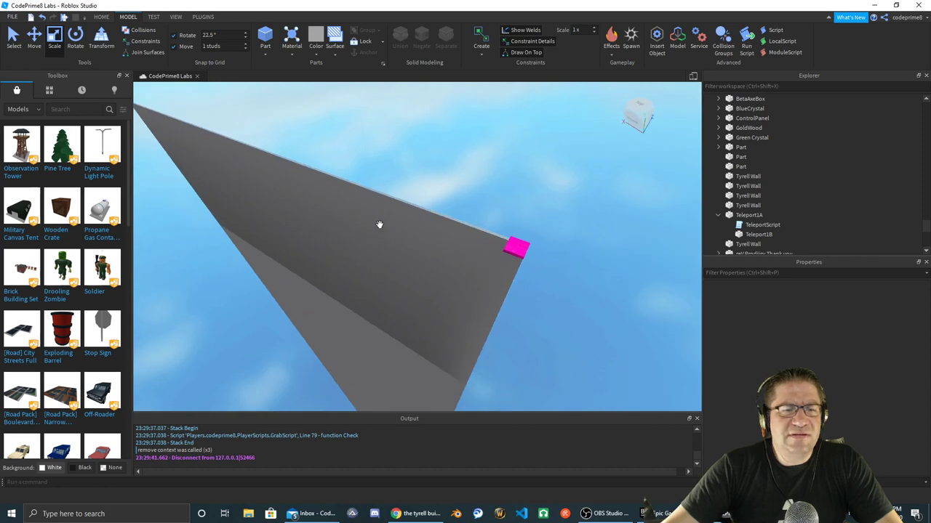
- Switch to the browser, check the search result for the height of a building story, and return to Roblox Studio
{"action": "key", "text": "alt+Tab"}
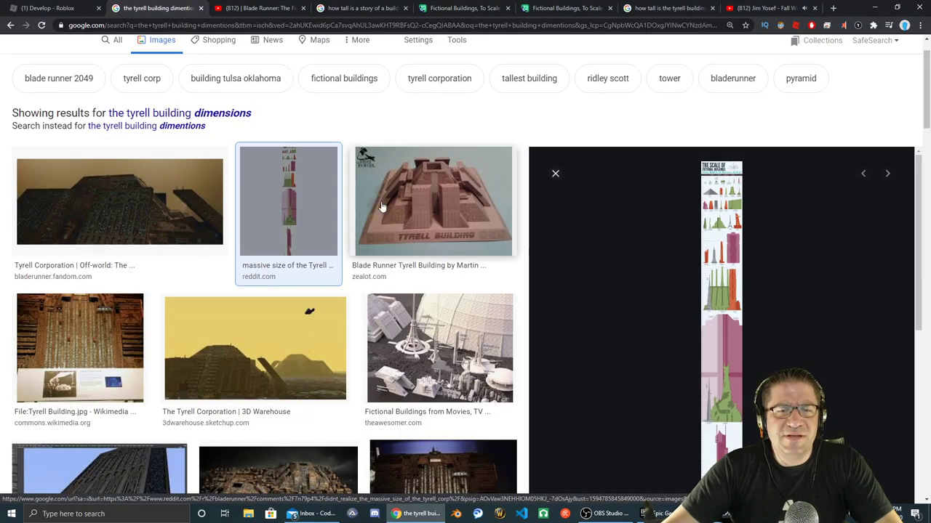
{"action": "left_click", "coordinate": [352, 8]}
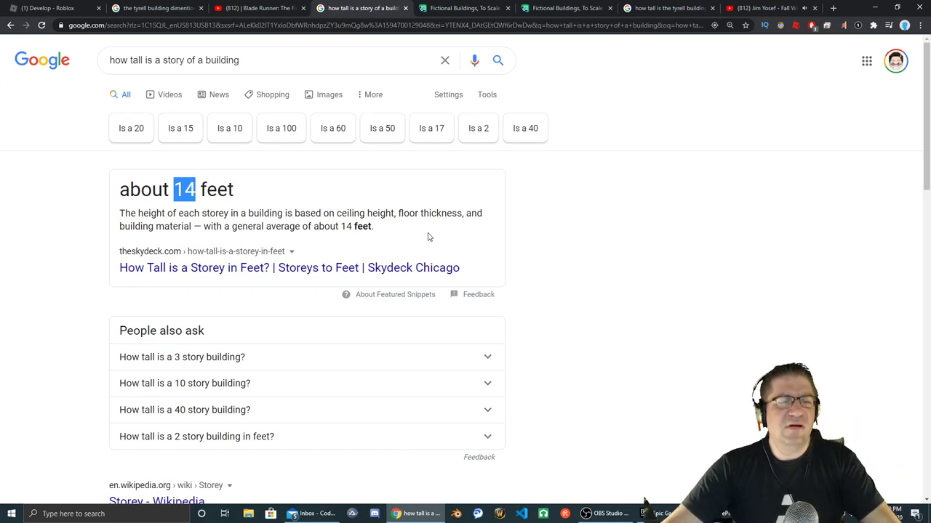
{"action": "key", "text": "alt+Tab"}
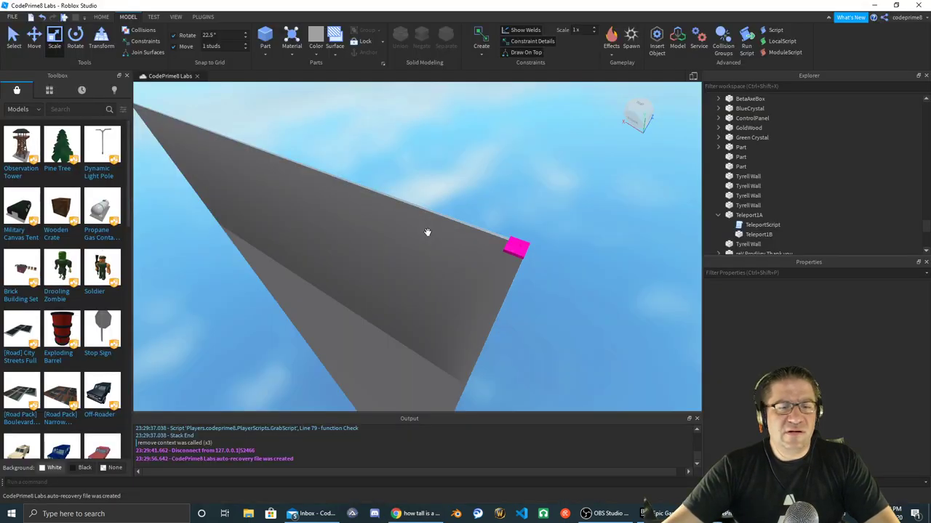
- Focus the view on the first Tyrell Wall and the yellowish orange part to inspect the base of the tower
{"action": "right_click_drag", "start_coordinate": [427, 232], "coordinate": [427, 232]}
{"action": "left_click", "coordinate": [757, 177]}
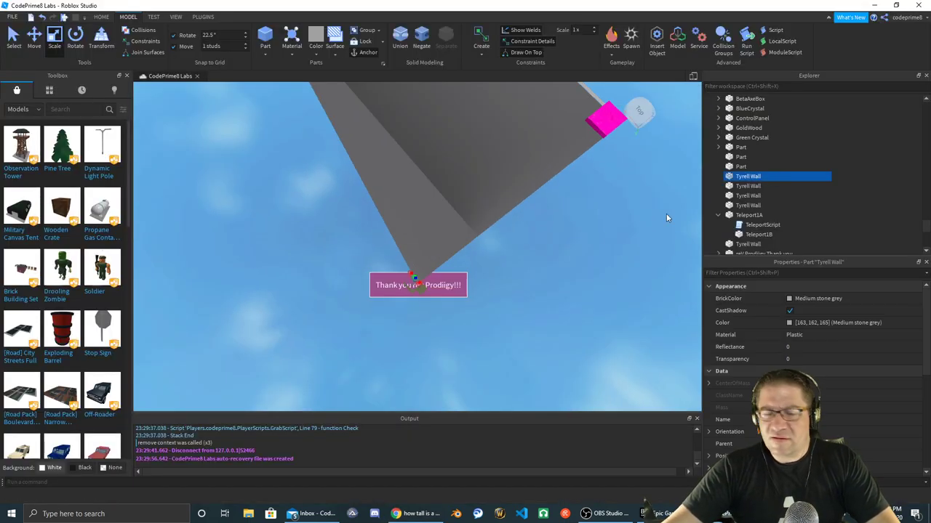
{"action": "key", "text": "f"}
{"action": "right_click_drag", "start_coordinate": [294, 330], "coordinate": [294, 329]}
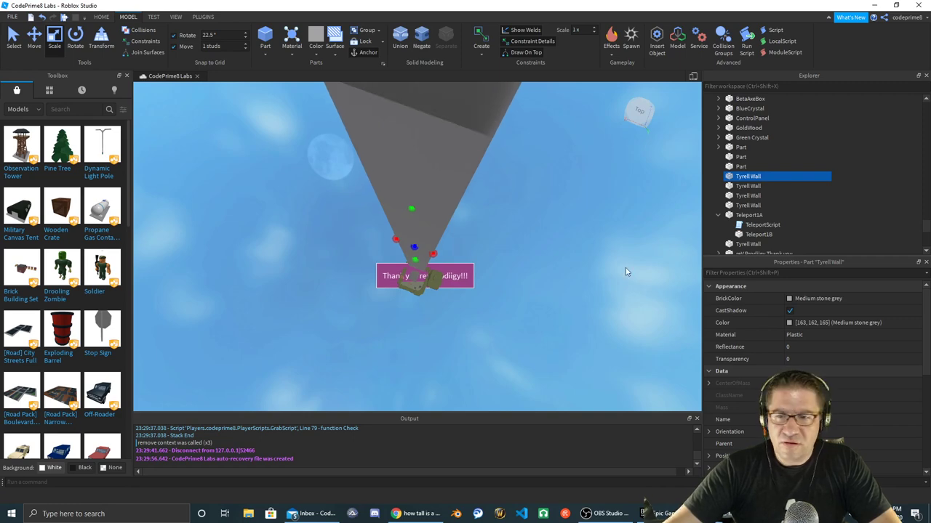
{"action": "left_click", "coordinate": [745, 167]}
{"action": "key", "text": "f"}
{"action": "right_click_drag", "start_coordinate": [514, 238], "coordinate": [515, 239]}
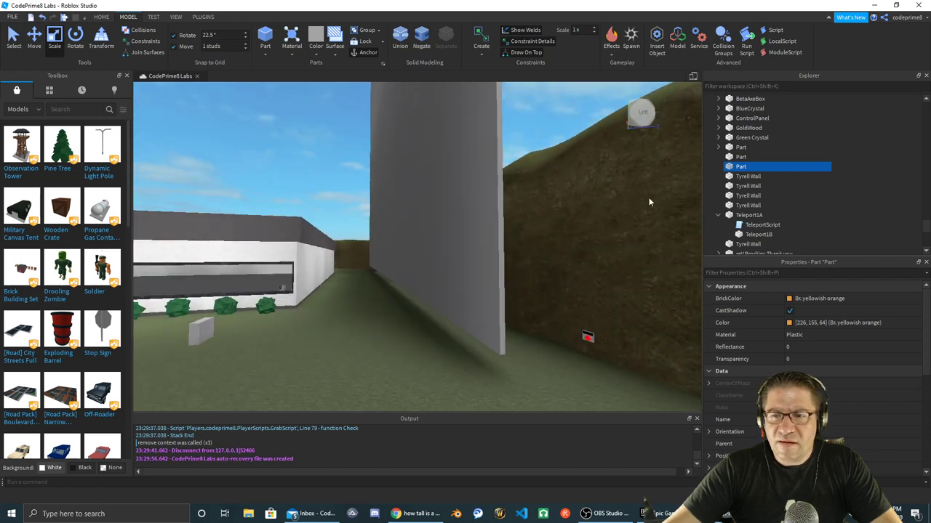
- Select all five Tyrell Wall parts of the tower together with the Move tool active
{"action": "left_click", "coordinate": [760, 177]}
{"action": "left_click", "coordinate": [743, 205], "text": "shift"}
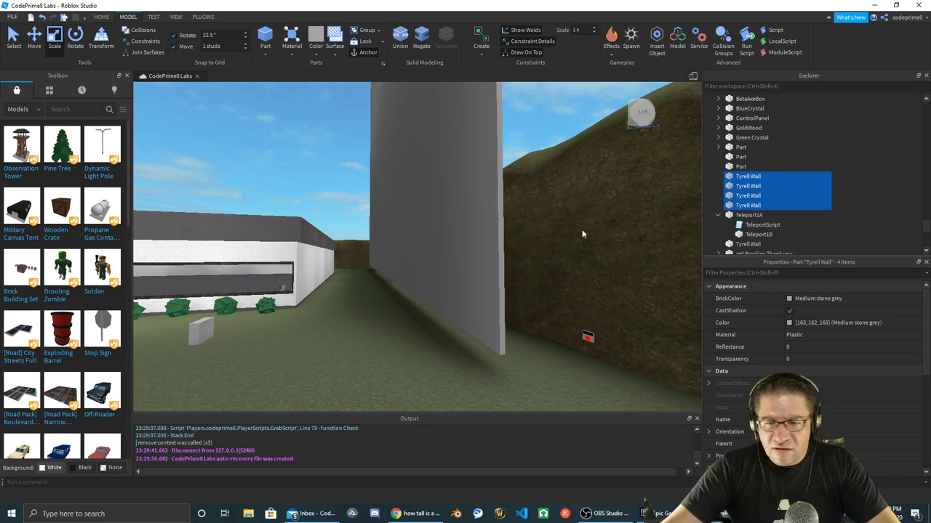
{"action": "scroll", "coordinate": [771, 357], "scroll_direction": "down", "scroll_amount": 3}
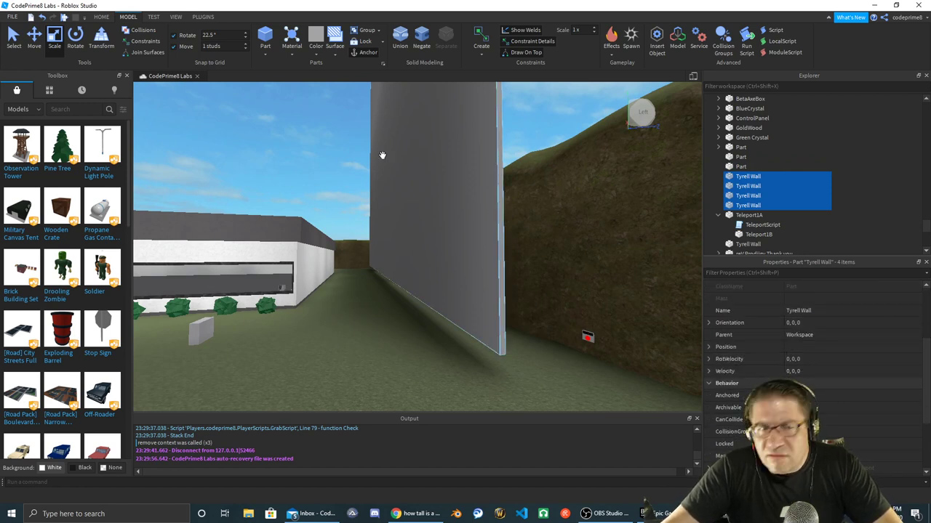
{"action": "left_click", "coordinate": [37, 36]}
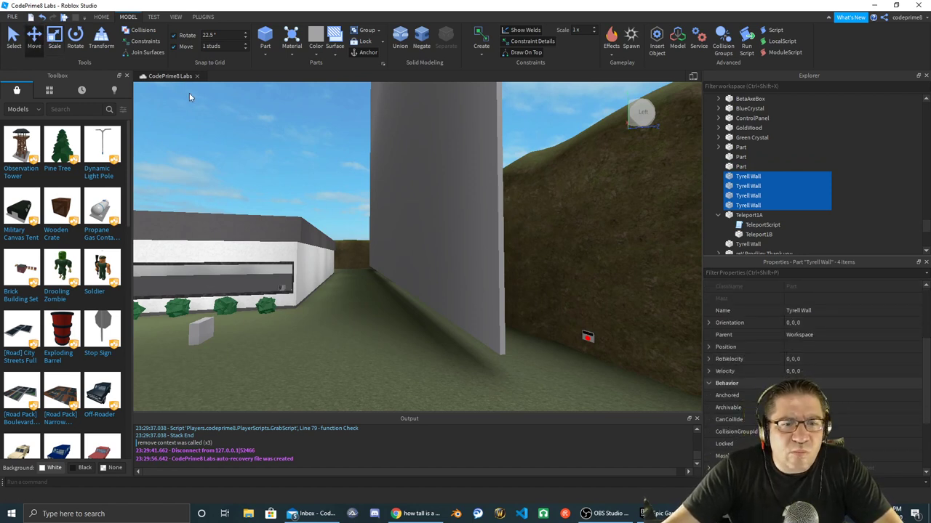
{"action": "right_click_drag", "start_coordinate": [578, 219], "coordinate": [575, 208]}
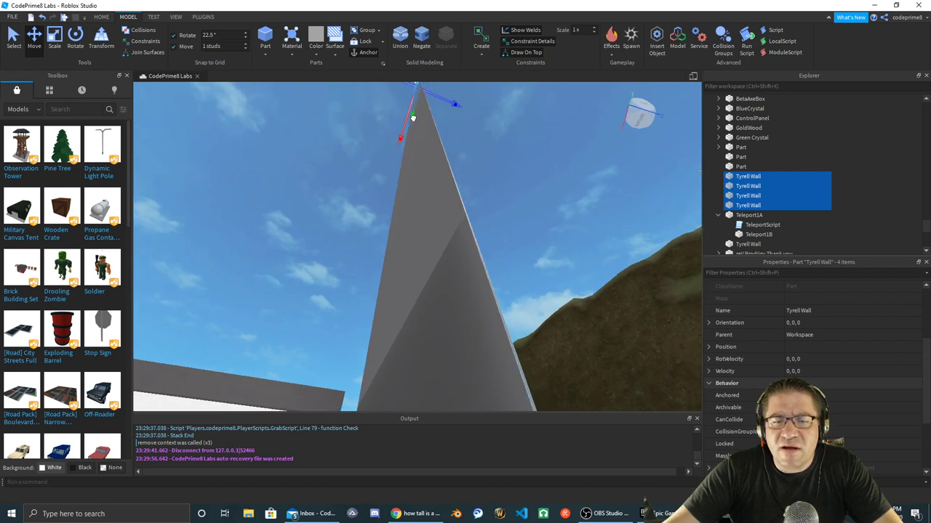
{"action": "left_click_drag", "start_coordinate": [412, 124], "coordinate": [417, 155]}
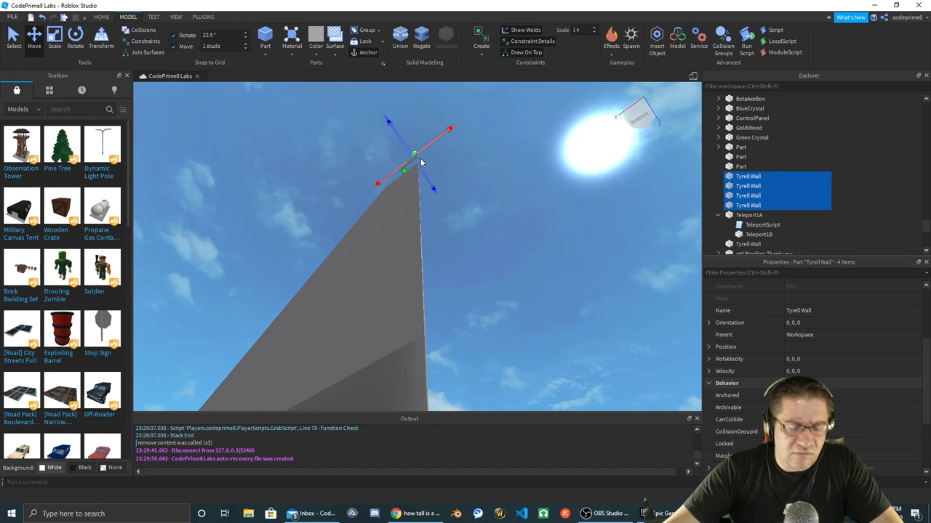
{"action": "left_click", "coordinate": [404, 228], "text": "ctrl"}
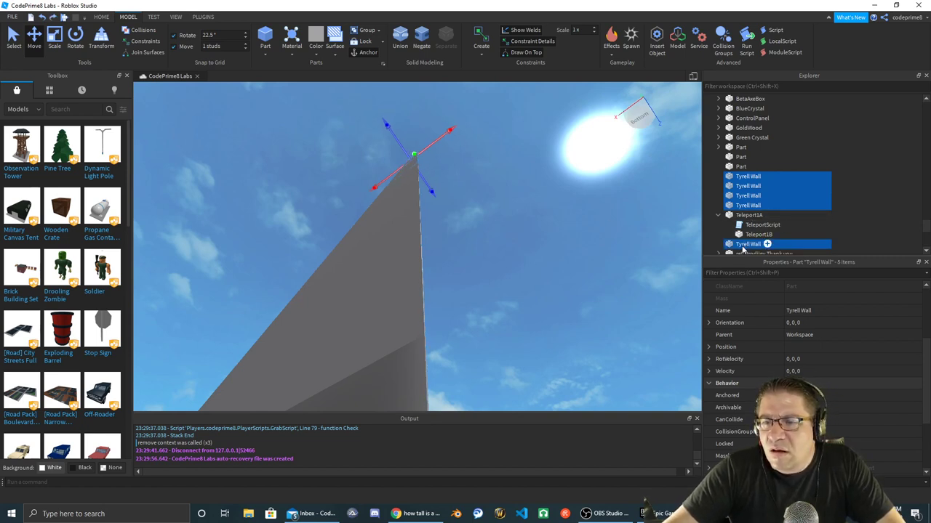
- Lower the five selected Tyrell Wall parts together until the tower's bottom edge rests on the grass
{"action": "right_click_drag", "start_coordinate": [439, 201], "coordinate": [439, 202]}
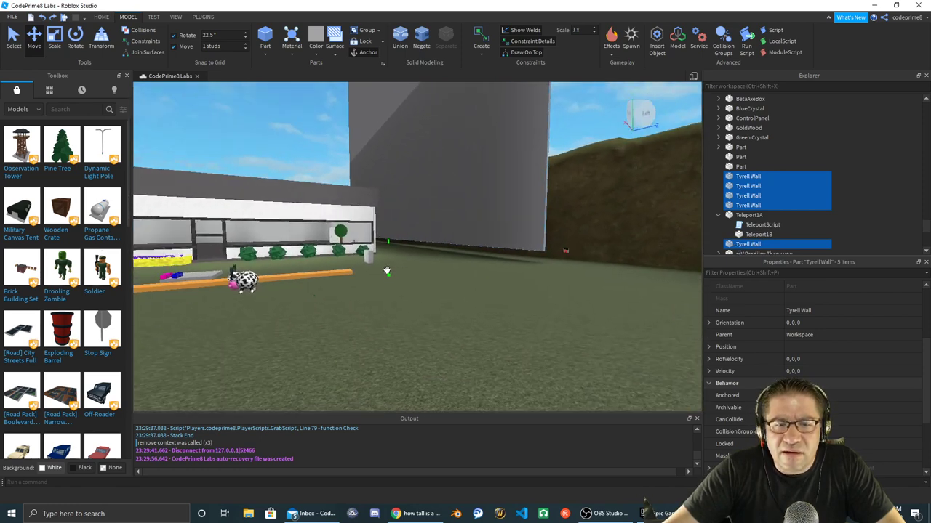
{"action": "left_click_drag", "start_coordinate": [389, 273], "coordinate": [392, 276]}
{"action": "key", "text": "d"}
{"action": "right_click_drag", "start_coordinate": [393, 277], "coordinate": [392, 276]}
{"action": "key", "text": "w"}
{"action": "scroll", "coordinate": [393, 279], "scroll_direction": "up", "scroll_amount": 6}
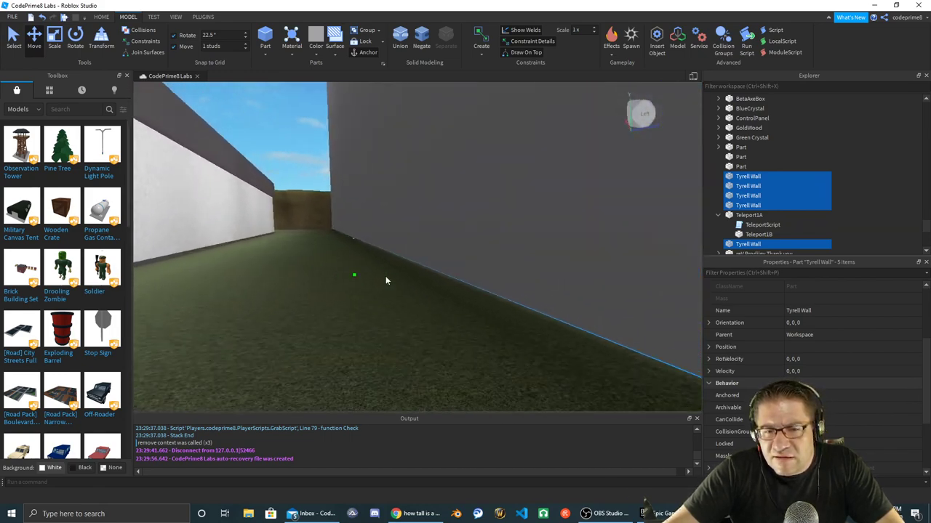
{"action": "scroll", "coordinate": [385, 280], "scroll_direction": "up", "scroll_amount": 2}
{"action": "scroll", "coordinate": [365, 272], "scroll_direction": "down", "scroll_amount": 1}
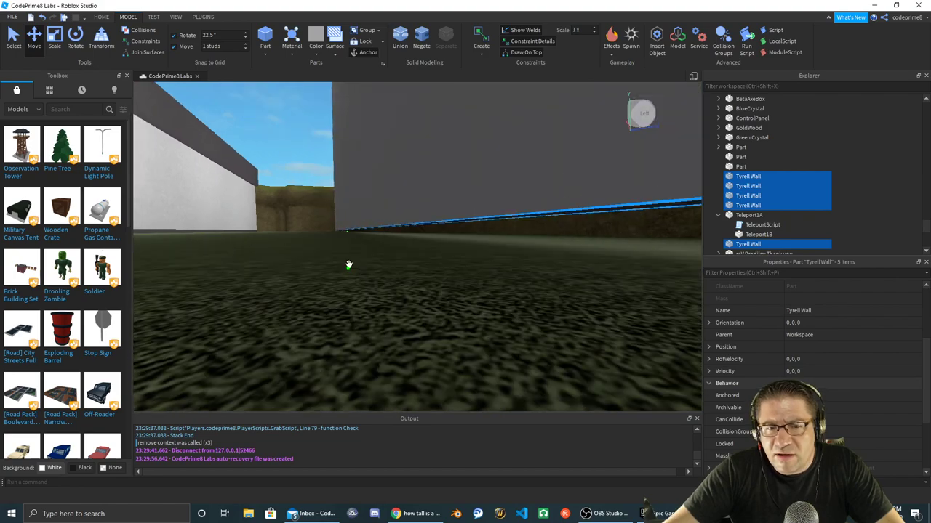
{"action": "left_click_drag", "start_coordinate": [349, 266], "coordinate": [349, 267]}
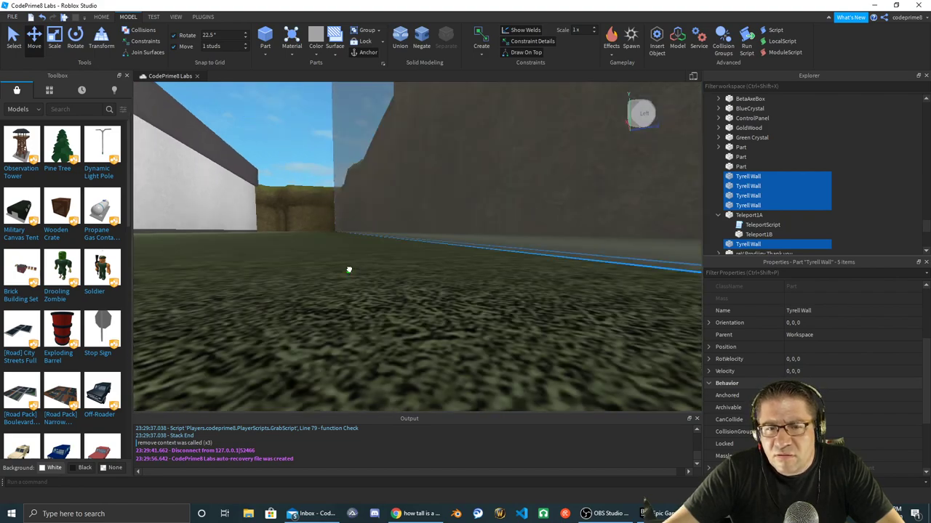
{"action": "scroll", "coordinate": [380, 260], "scroll_direction": "down", "scroll_amount": 1}
{"action": "right_click_drag", "start_coordinate": [381, 260], "coordinate": [378, 258]}
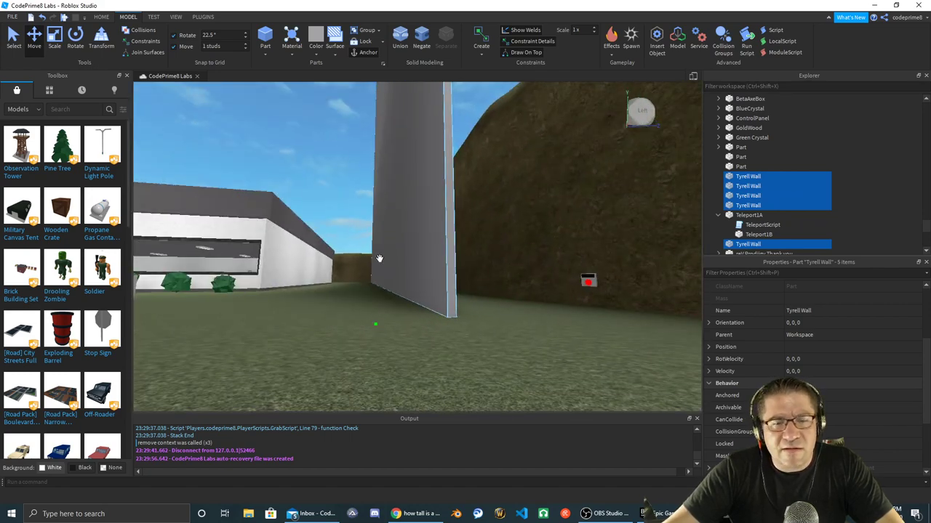
- Switch to the browser's Tyrell building height search and highlight the phrase "and six city blocks deep"
{"action": "key", "text": "alt+Tab"}
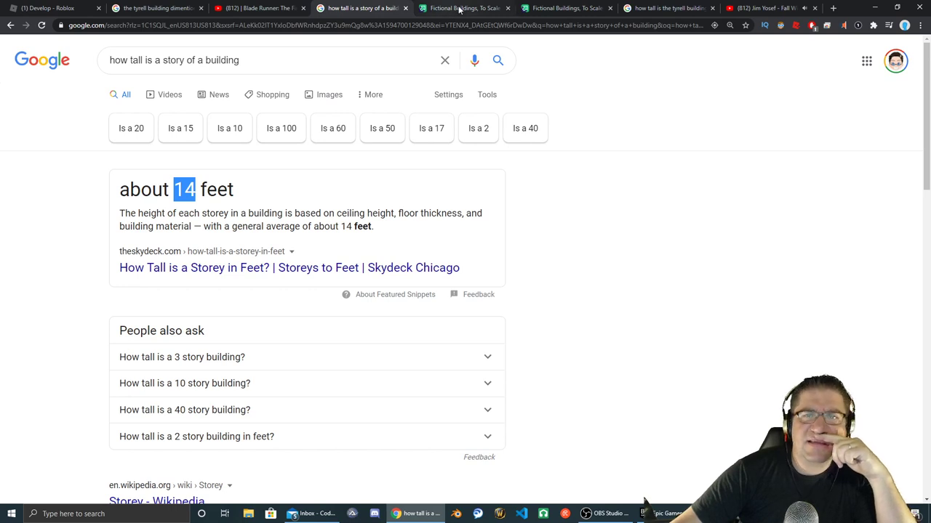
{"action": "left_click", "coordinate": [658, 10]}
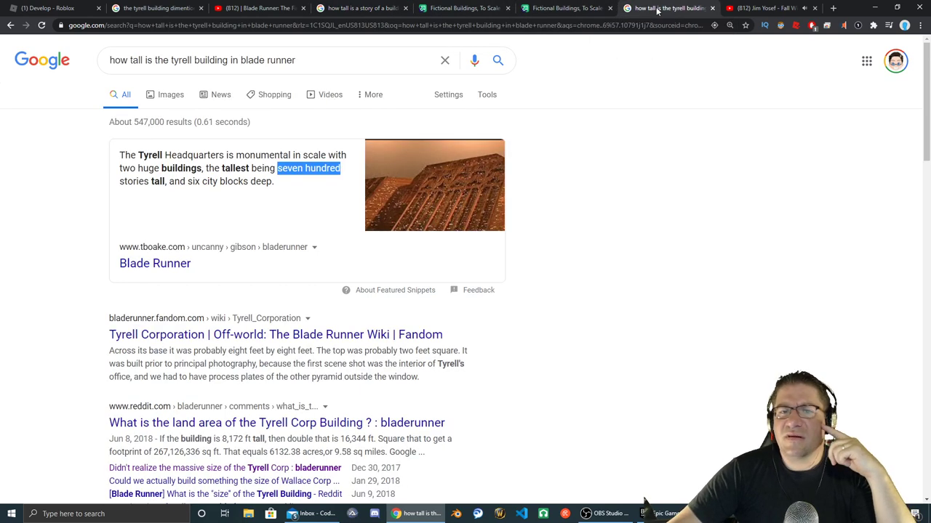
{"action": "left_click_drag", "start_coordinate": [169, 182], "coordinate": [274, 184]}
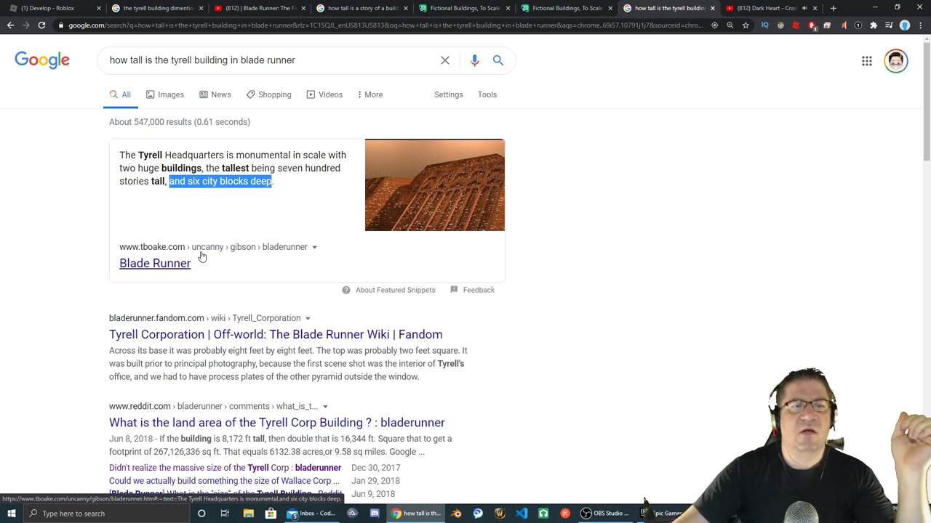
- Search Google for "how large is 1 city block" in place of the Tyrell building query
{"action": "left_click_drag", "start_coordinate": [295, 61], "coordinate": [148, 61]}
{"action": "key", "text": "BackSpace"}
{"action": "key", "text": "BackSpace"}
{"action": "key", "text": "BackSpace"}
{"action": "key", "text": "BackSpace"}
{"action": "key", "text": "BackSpace"}
{"action": "key", "text": "BackSpace"}
{"action": "key", "text": "BackSpace"}
{"action": "key", "text": "BackSpace"}
{"action": "key", "text": "BackSpace"}
{"action": "key", "text": "BackSpace"}
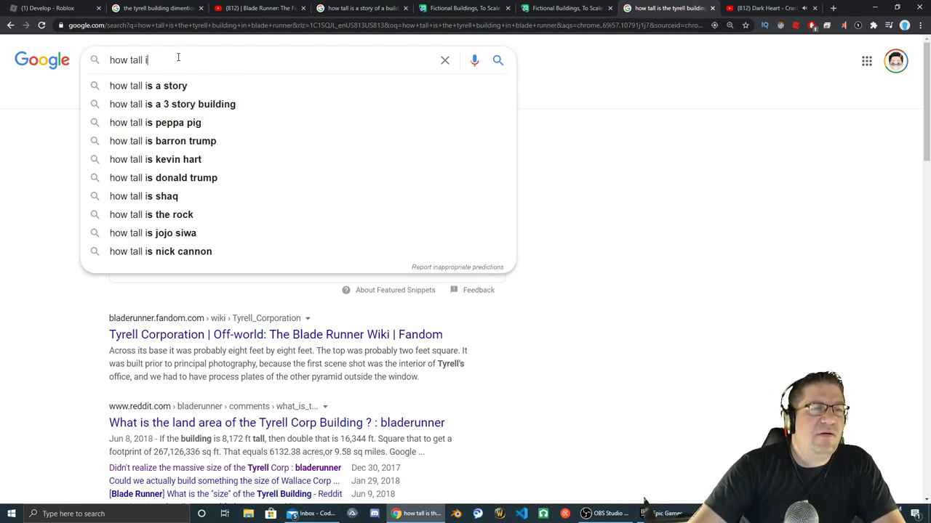
{"action": "type", "text": "how "}
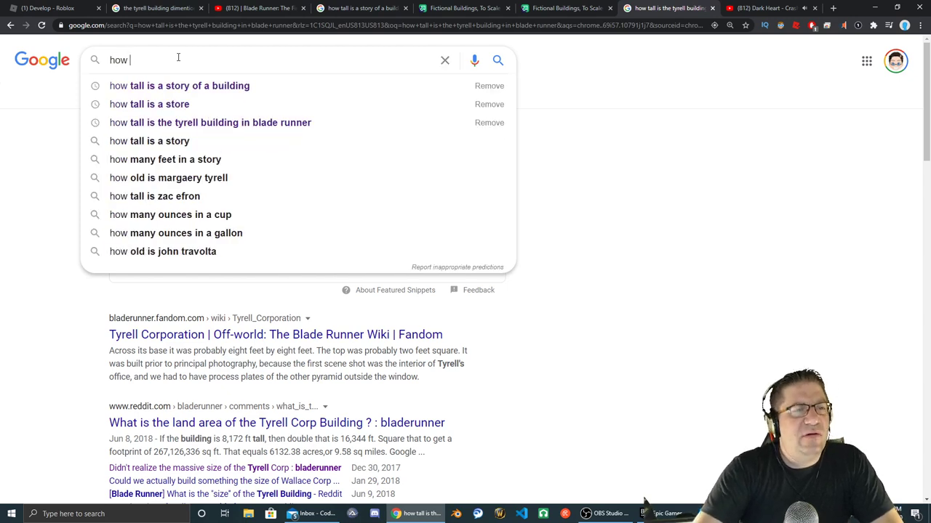
{"action": "type", "text": "large is 1 c"}
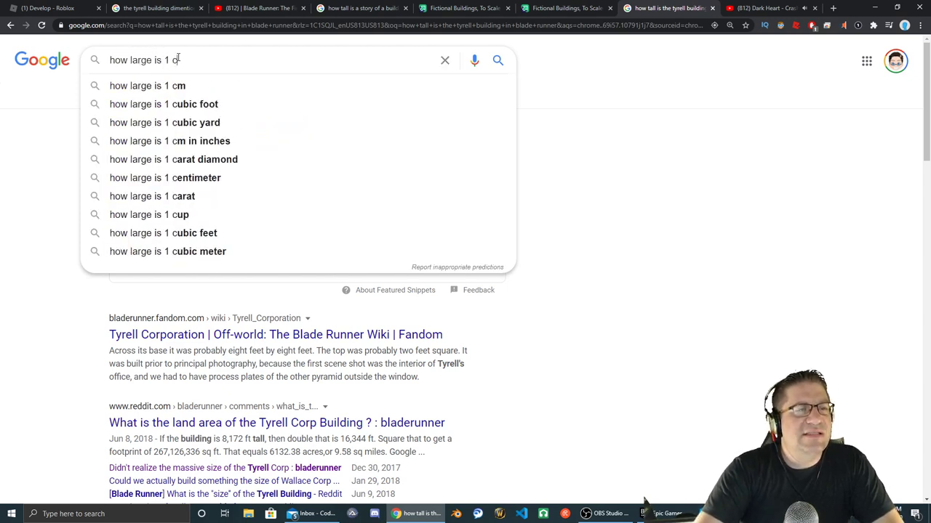
{"action": "type", "text": "ity block"}
{"action": "key", "text": "Return"}
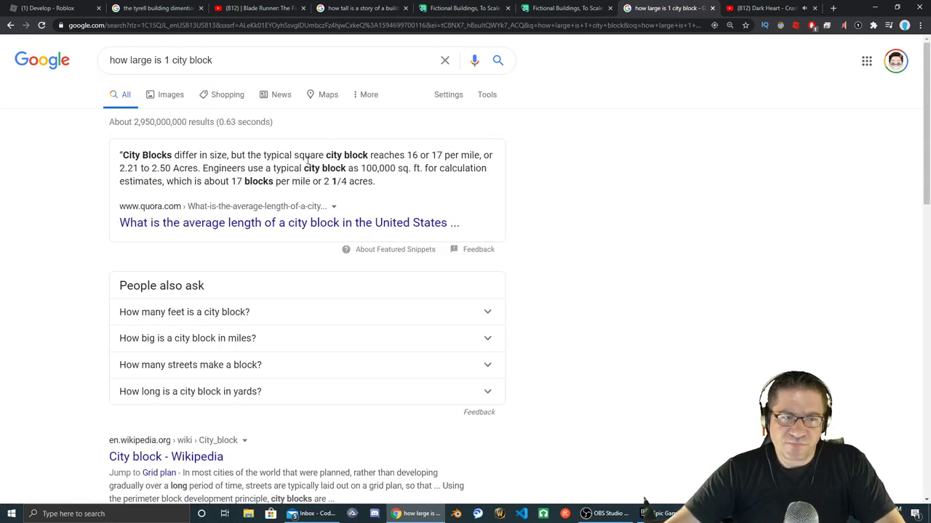
- Read the featured answer on typical city block size, highlighting the blocks-per-mile and square-foot figures
{"action": "left_click_drag", "start_coordinate": [136, 155], "coordinate": [442, 155]}
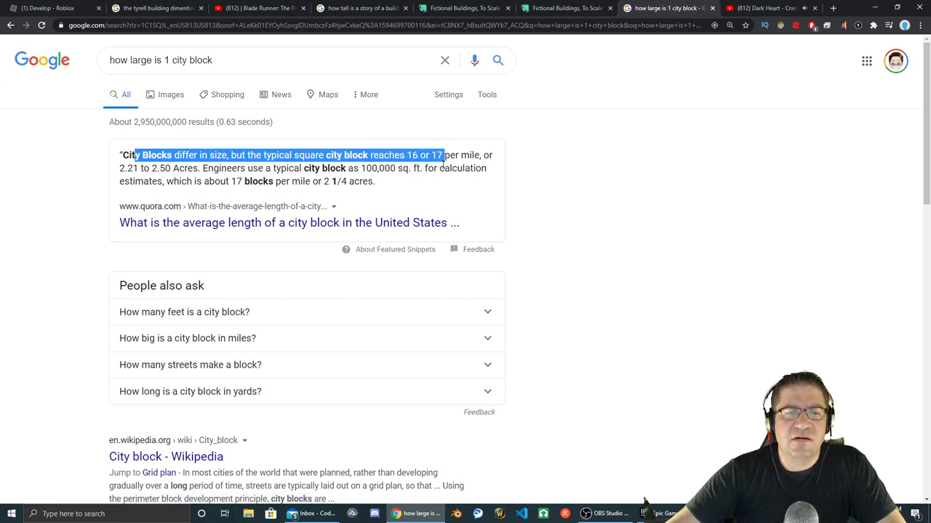
{"action": "left_click", "coordinate": [381, 159]}
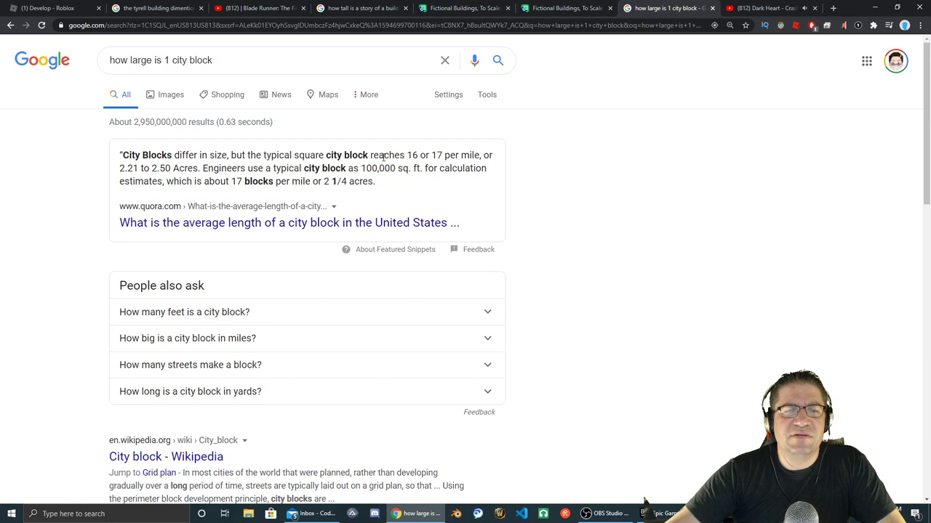
{"action": "left_click_drag", "start_coordinate": [377, 155], "coordinate": [477, 168]}
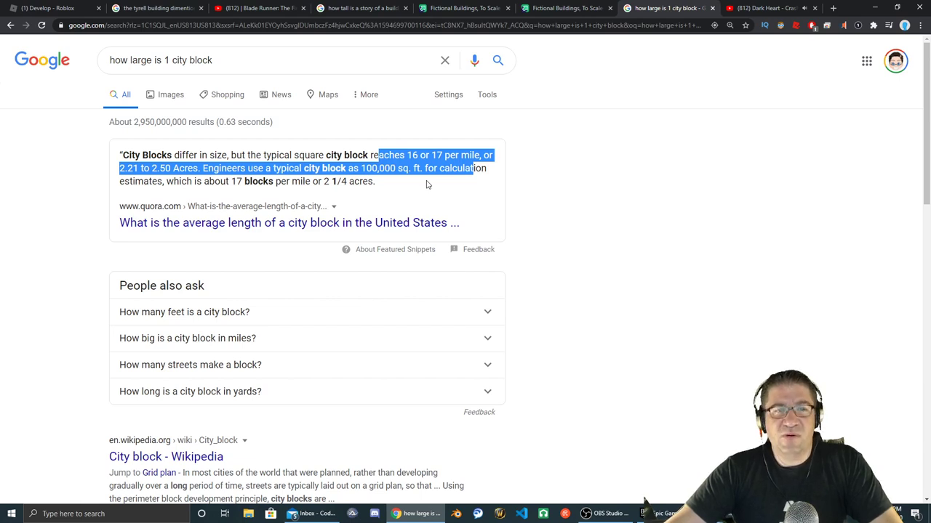
{"action": "left_click", "coordinate": [427, 185]}
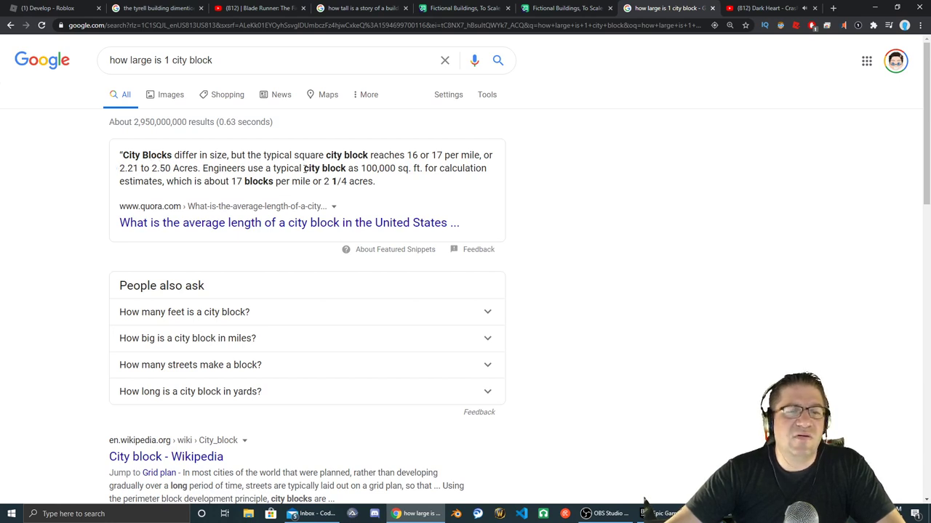
{"action": "double_click", "coordinate": [369, 168]}
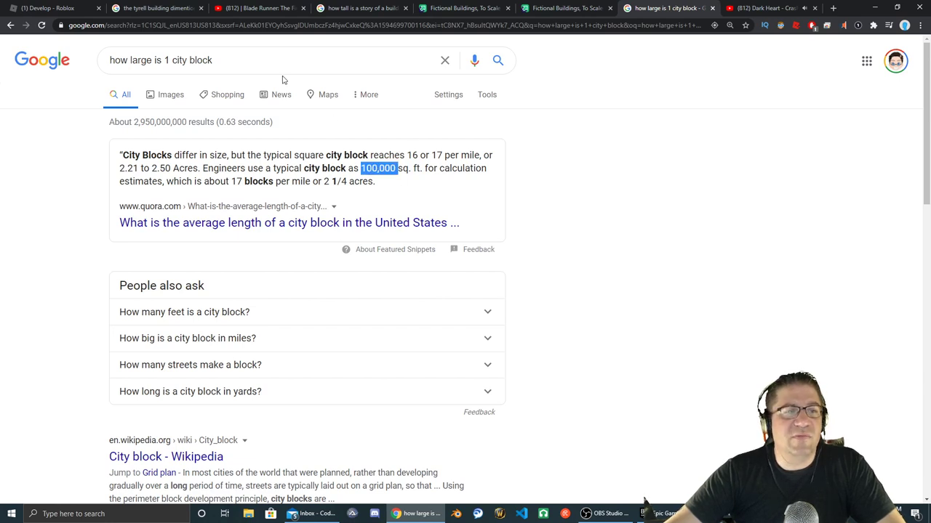
{"action": "left_click", "coordinate": [209, 170]}
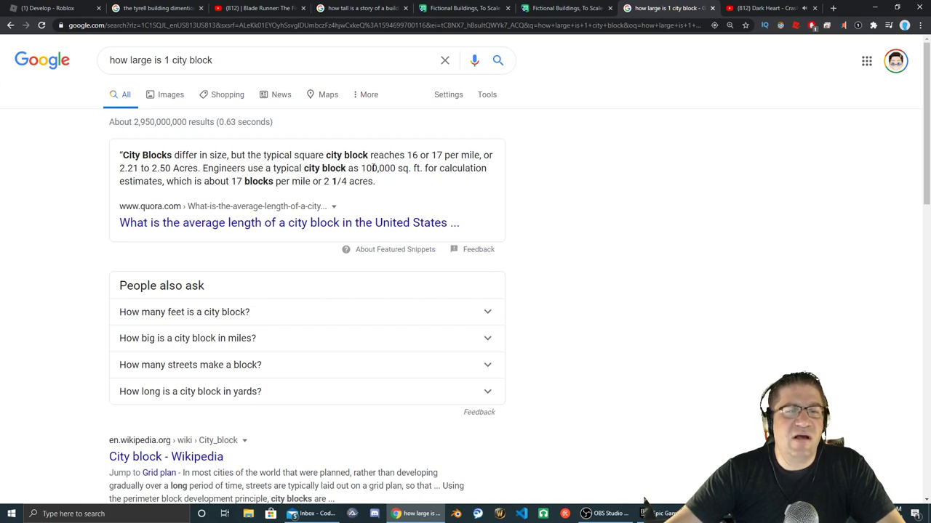
- Copy the 100,000 sq. ft. city block area from the featured answer into Calculator and try squaring it
{"action": "left_click_drag", "start_coordinate": [362, 167], "coordinate": [397, 161]}
{"action": "key", "text": "ctrl+c"}
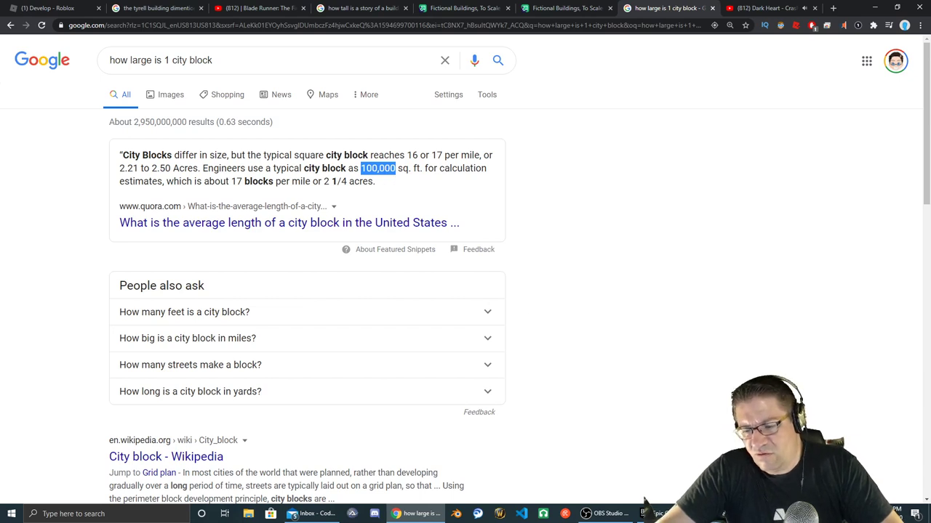
{"action": "left_click", "coordinate": [713, 514]}
{"action": "key", "text": "ctrl+v"}
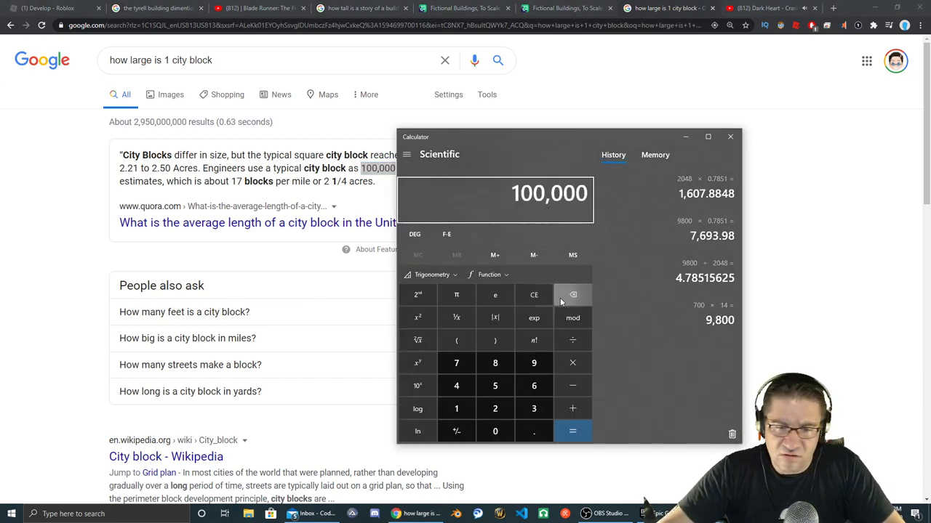
{"action": "left_click", "coordinate": [418, 318]}
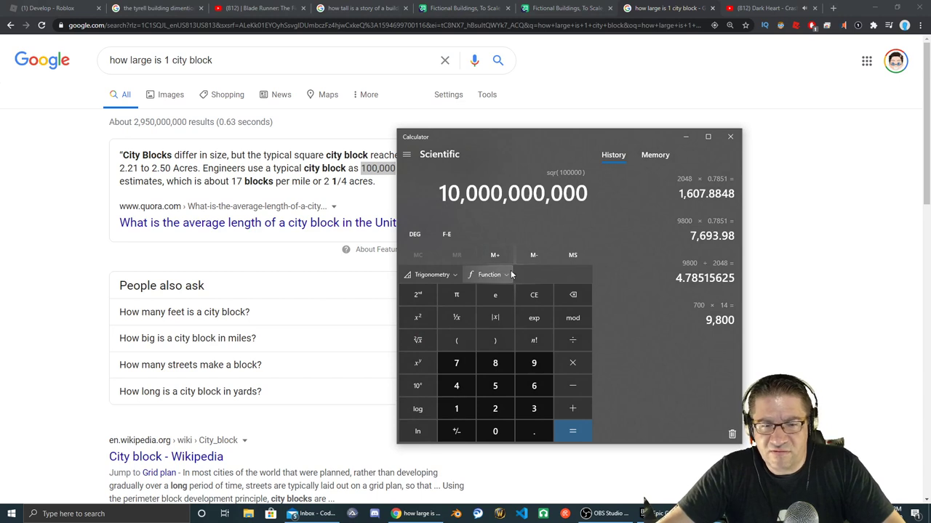
{"action": "left_click", "coordinate": [534, 294]}
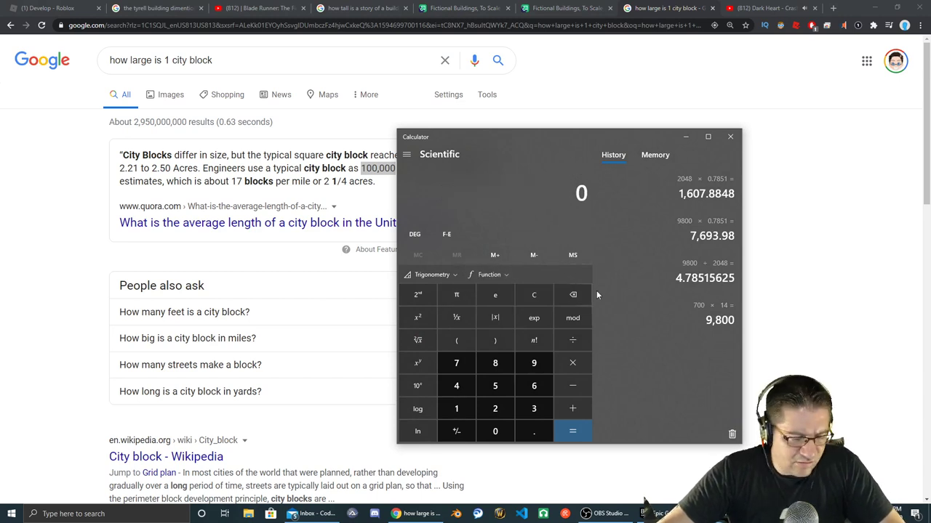
- Calculate the square root of 100,000 to get one city block's side length in feet, and clear the display
{"action": "key", "text": "ctrl+v"}
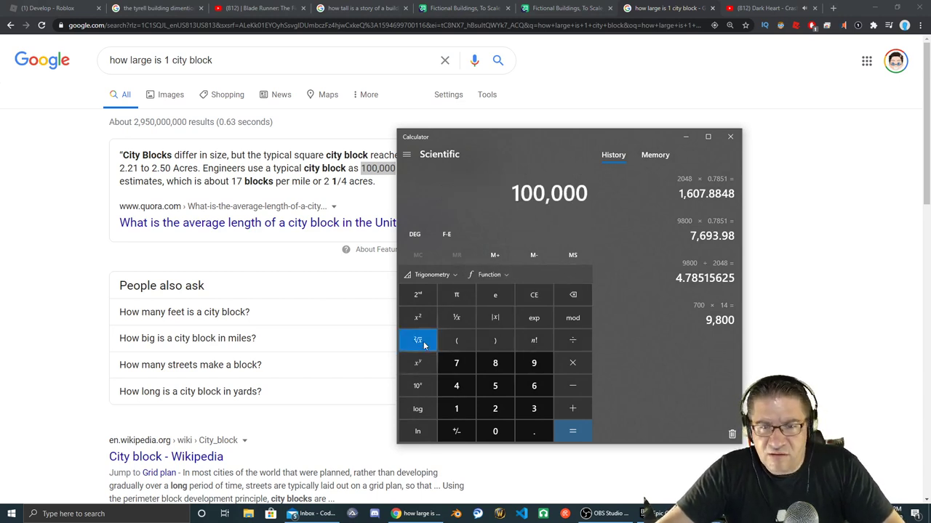
{"action": "left_click", "coordinate": [424, 343]}
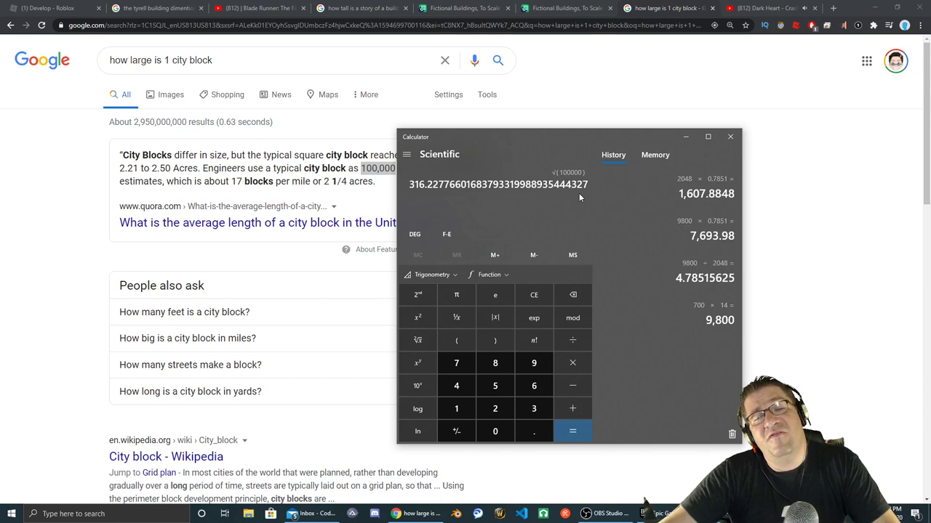
{"action": "key", "text": "Escape"}
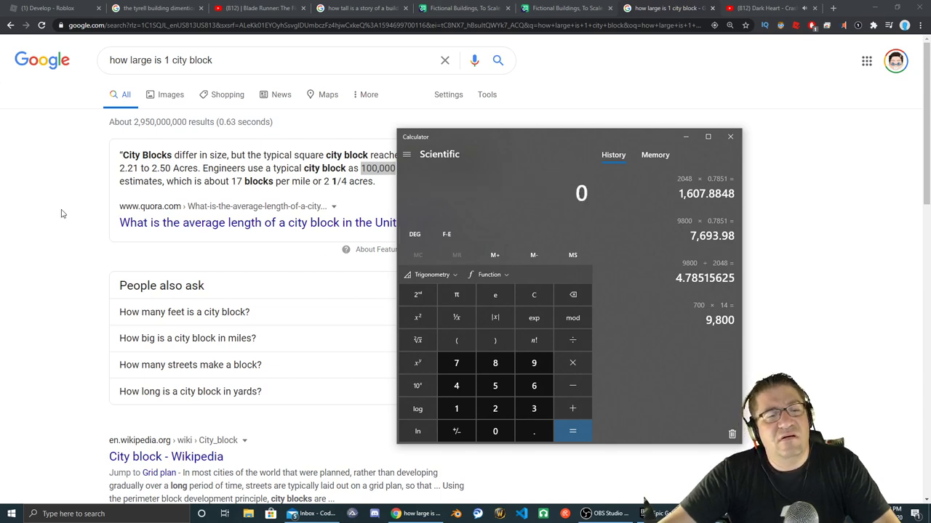
- Switch to Roblox Studio, select the Tyrell Wall listed just above Teleport1A, and check its Size property
{"action": "left_click", "coordinate": [63, 213]}
{"action": "key", "text": "alt+Tab"}
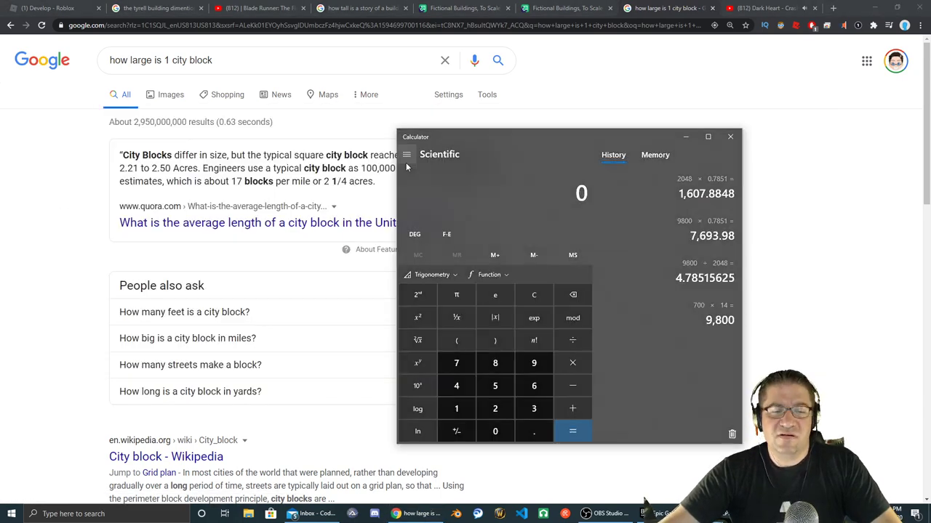
{"action": "key", "text": "alt+Tab"}
{"action": "key", "text": "alt+Tab"}
{"action": "key", "text": "alt+Tab"}
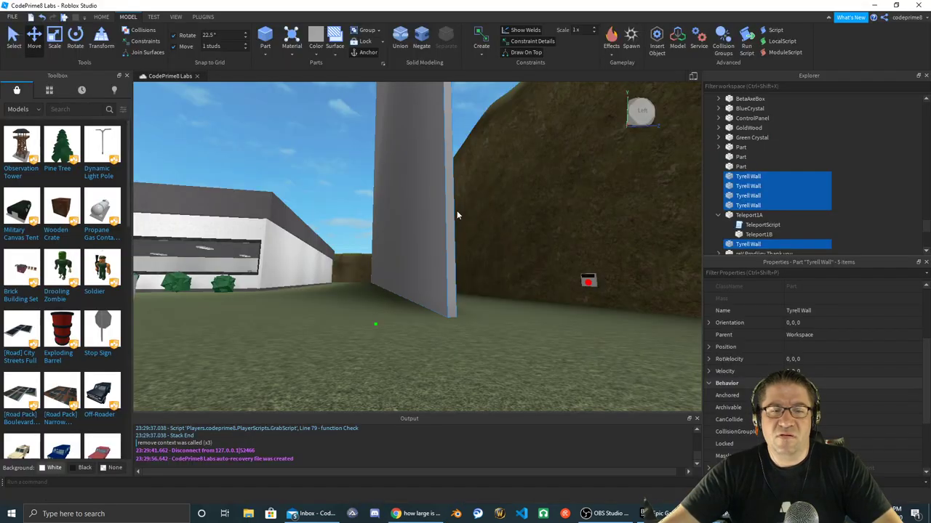
{"action": "scroll", "coordinate": [457, 211], "scroll_direction": "up", "scroll_amount": 5}
{"action": "right_click_drag", "start_coordinate": [457, 210], "coordinate": [456, 210]}
{"action": "left_click", "coordinate": [389, 203]}
{"action": "left_click", "coordinate": [748, 205]}
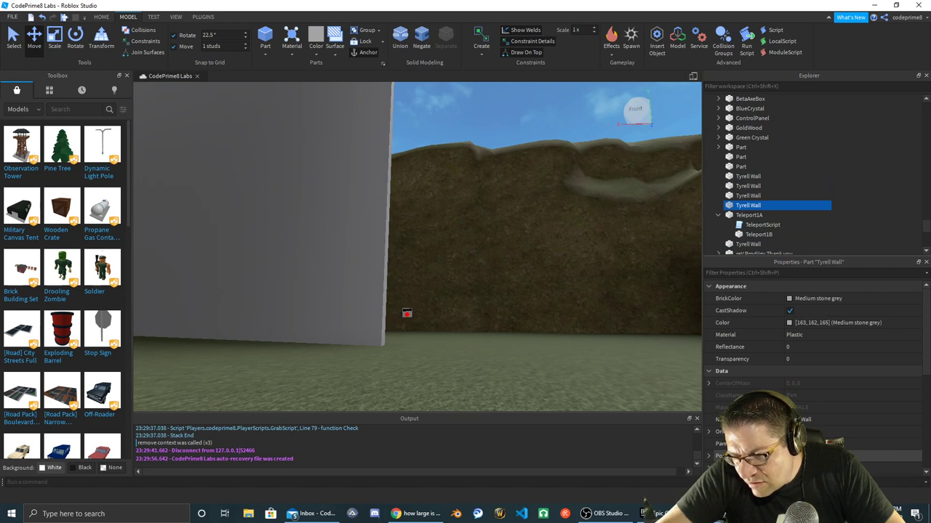
{"action": "scroll", "coordinate": [814, 364], "scroll_direction": "down", "scroll_amount": 5}
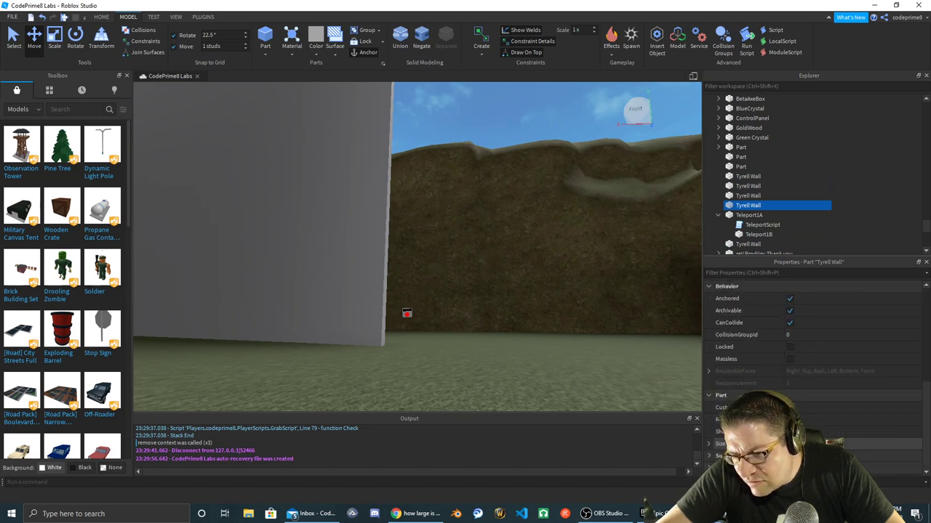
{"action": "left_click", "coordinate": [809, 444]}
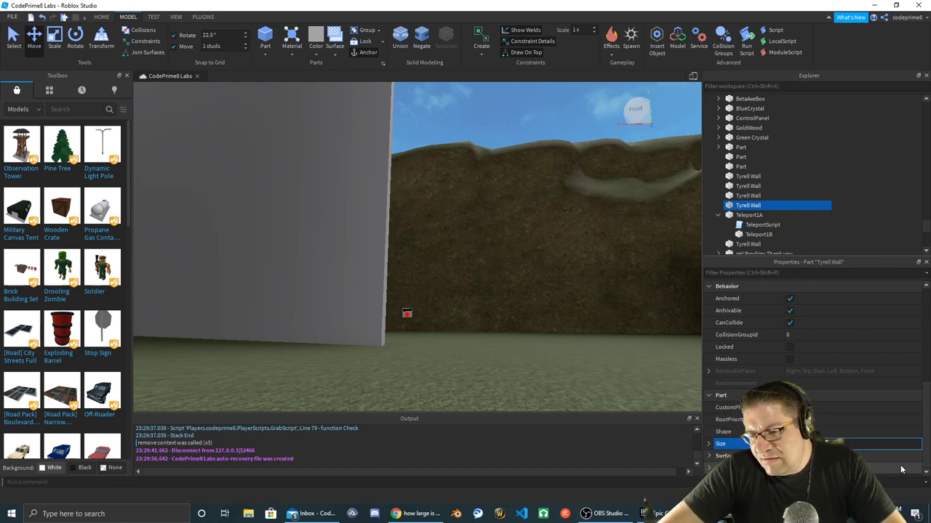
{"action": "key", "text": "Return"}
- Select all five Tyrell Wall parts together and open their shared Size property for editing
{"action": "right_click_drag", "start_coordinate": [643, 318], "coordinate": [605, 311]}
{"action": "key", "text": "w"}
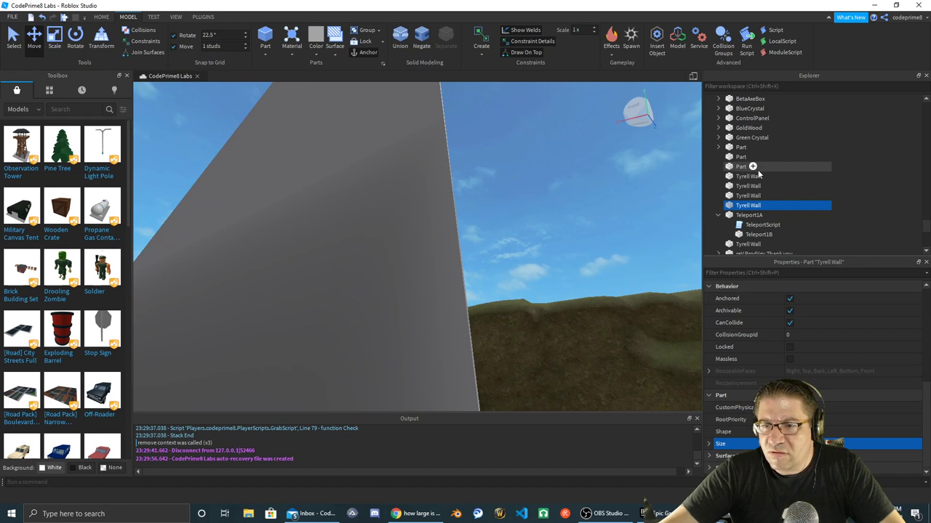
{"action": "left_click", "coordinate": [751, 177]}
{"action": "left_click", "coordinate": [749, 186], "text": "shift"}
{"action": "left_click", "coordinate": [749, 196], "text": "shift"}
{"action": "left_click", "coordinate": [749, 205], "text": "shift"}
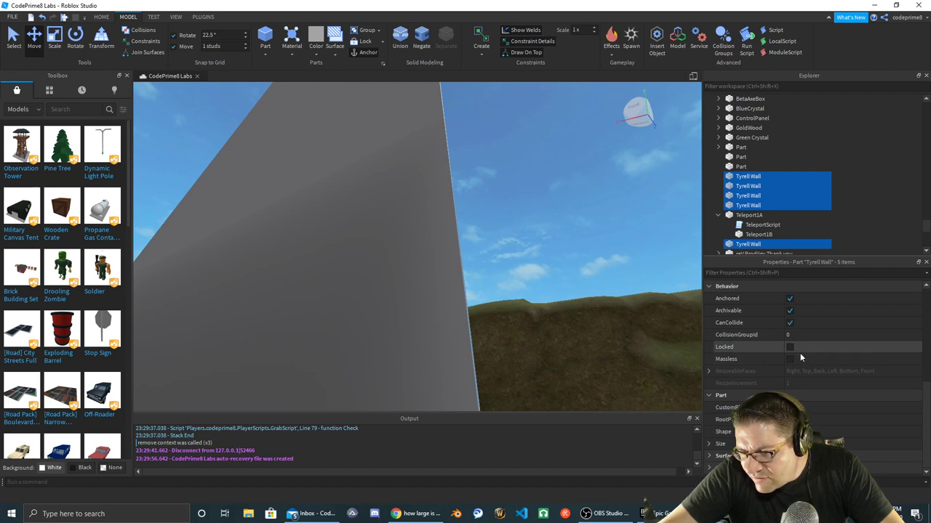
{"action": "scroll", "coordinate": [799, 396], "scroll_direction": "up", "scroll_amount": 4}
{"action": "scroll", "coordinate": [800, 397], "scroll_direction": "down", "scroll_amount": 4}
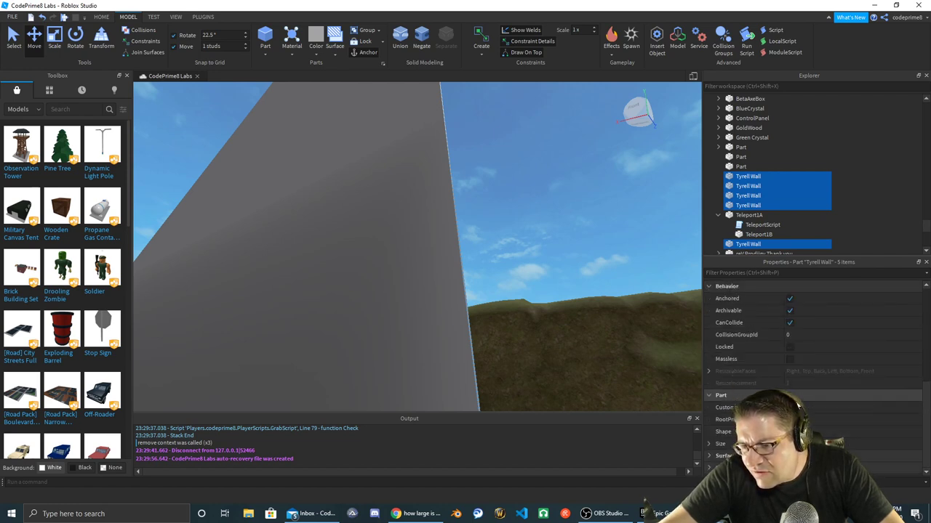
{"action": "left_click", "coordinate": [803, 444]}
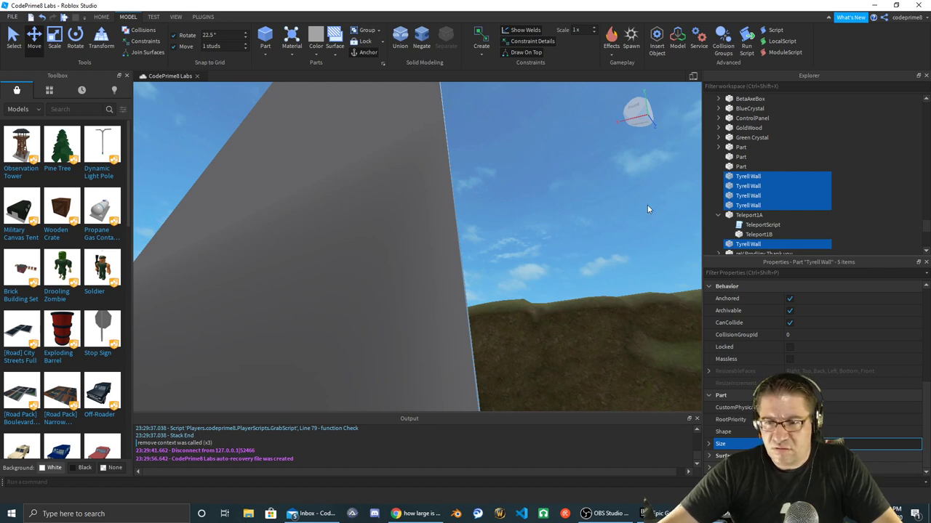
{"action": "left_click", "coordinate": [748, 205]}
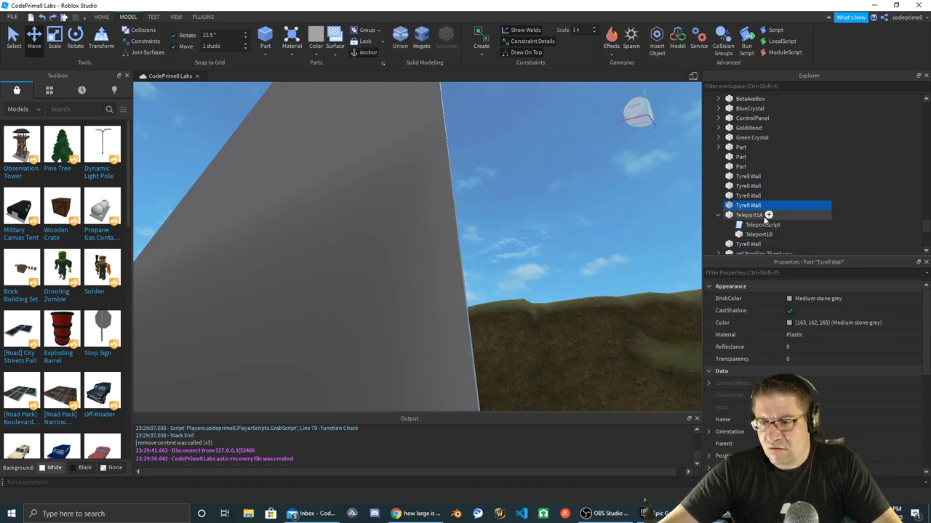
{"action": "left_click", "coordinate": [745, 186]}
{"action": "left_click", "coordinate": [749, 177]}
{"action": "left_click", "coordinate": [757, 188], "text": "ctrl"}
{"action": "left_click", "coordinate": [757, 208], "text": "ctrl"}
{"action": "left_click", "coordinate": [749, 196], "text": "ctrl"}
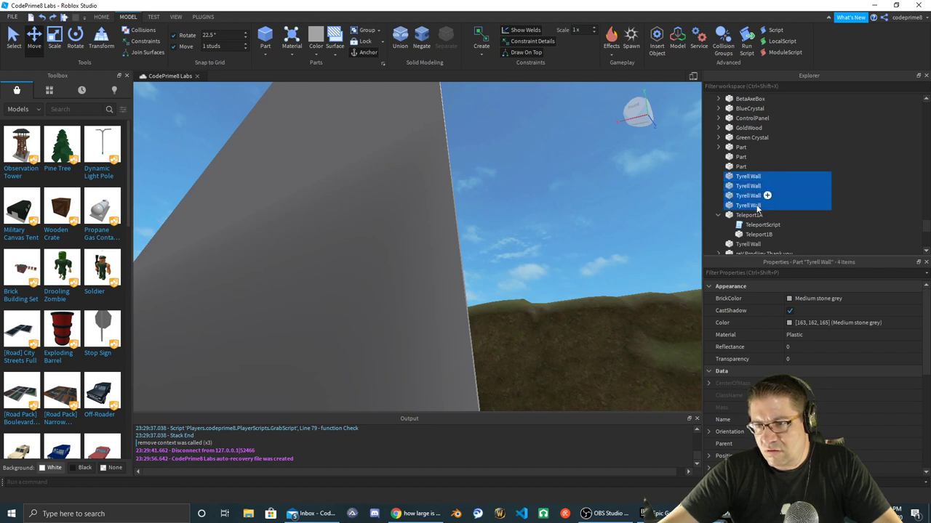
- Select only the Tyrell Wall listed below Teleport1A and open its Size property for editing
{"action": "left_click", "coordinate": [752, 245]}
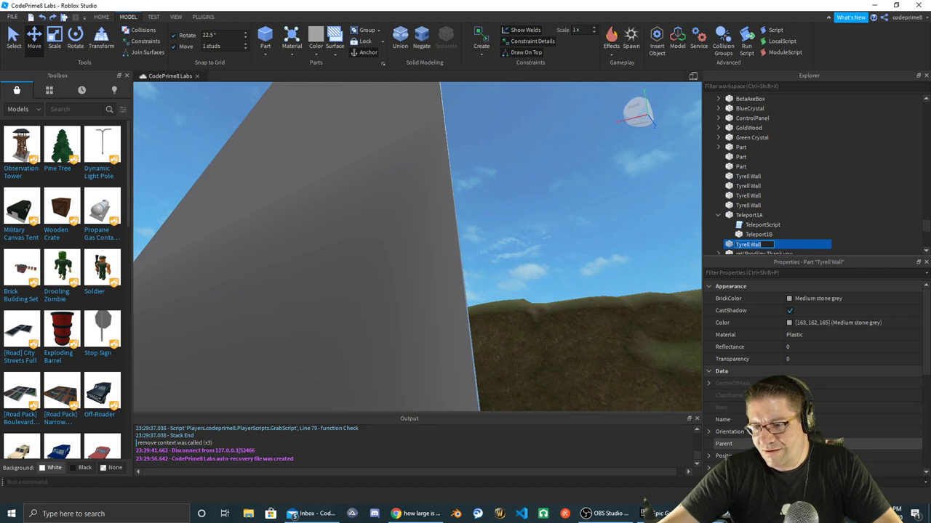
{"action": "scroll", "coordinate": [815, 364], "scroll_direction": "down", "scroll_amount": 5}
{"action": "left_click", "coordinate": [814, 444]}
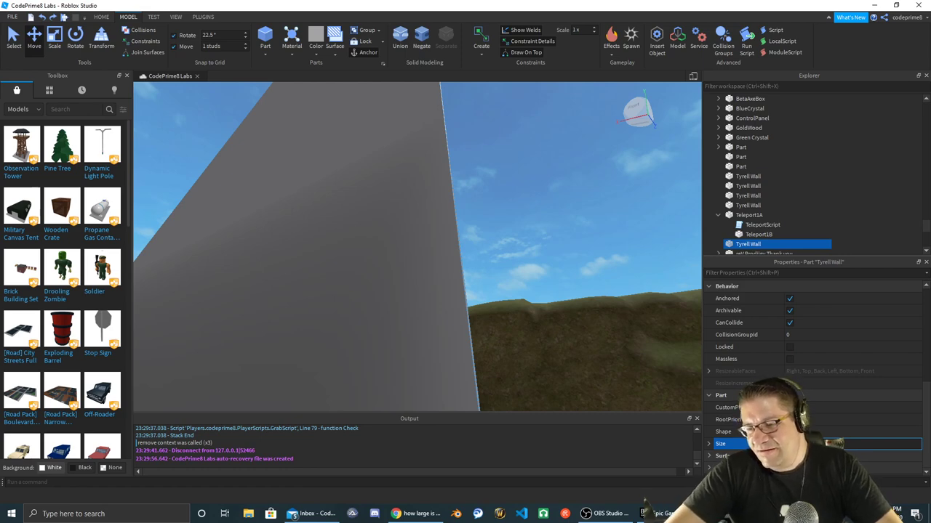
- Switch to the browser, return to the Tyrell building height results, and highlight the story-count text in the featured answer
{"action": "key", "text": "alt+Tab"}
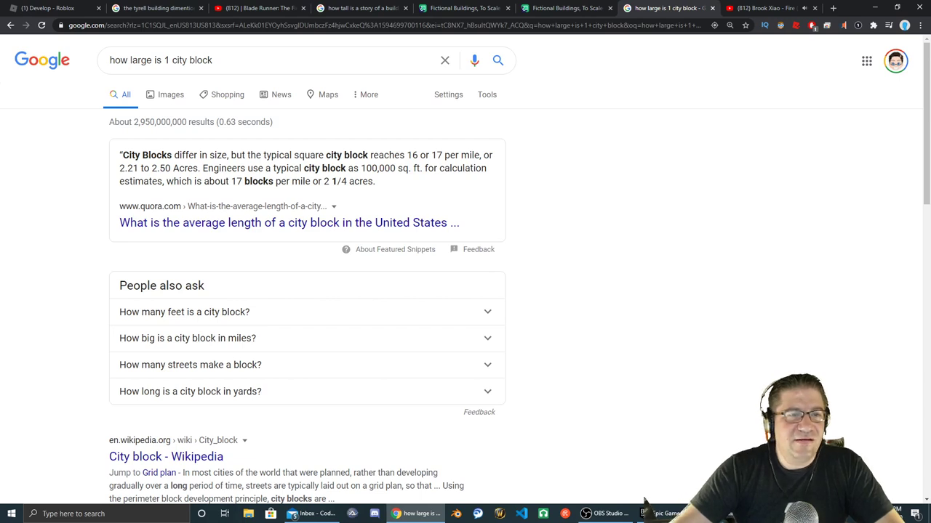
{"action": "left_click", "coordinate": [11, 24]}
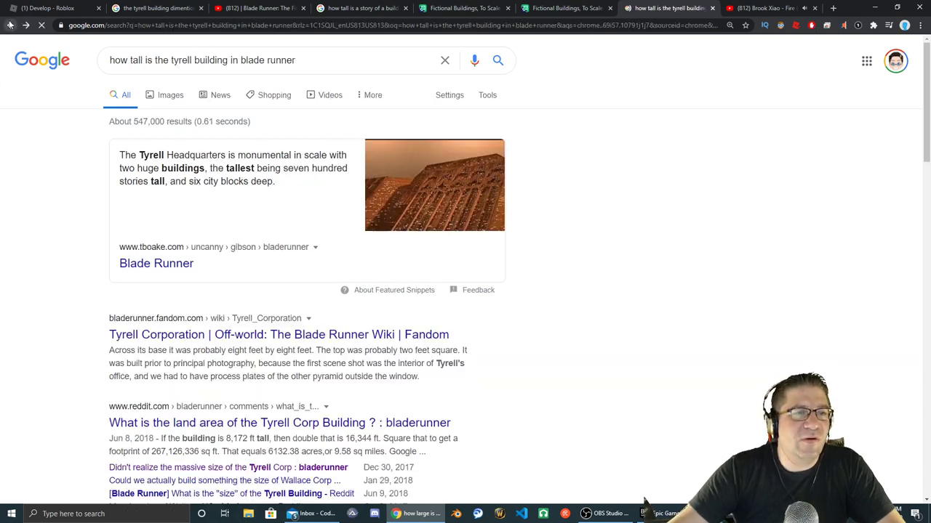
{"action": "left_click_drag", "start_coordinate": [194, 181], "coordinate": [256, 167]}
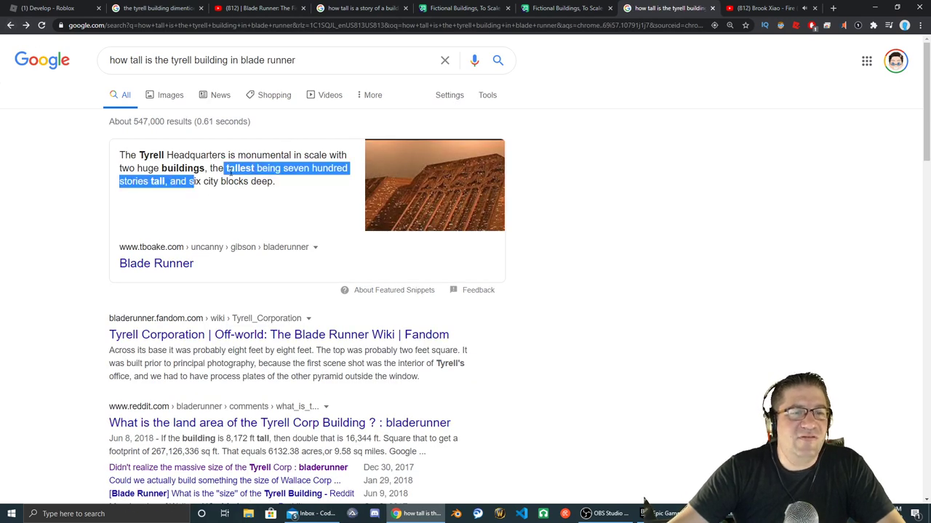
- Switch to the calculator, multiply 316 by 6, and highlight the result
{"action": "key", "text": "alt+Tab"}
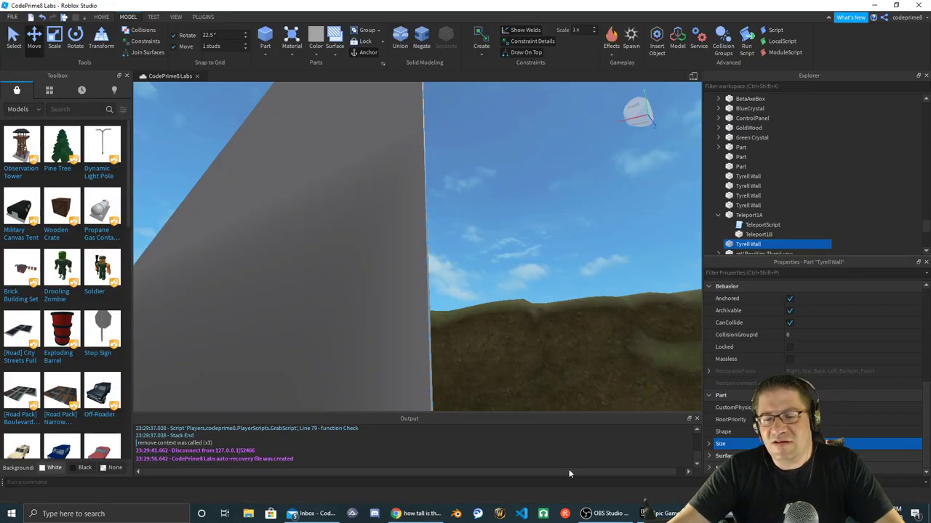
{"action": "key", "text": "alt+Tab"}
{"action": "type", "text": "3169"}
{"action": "key", "text": "BackSpace"}
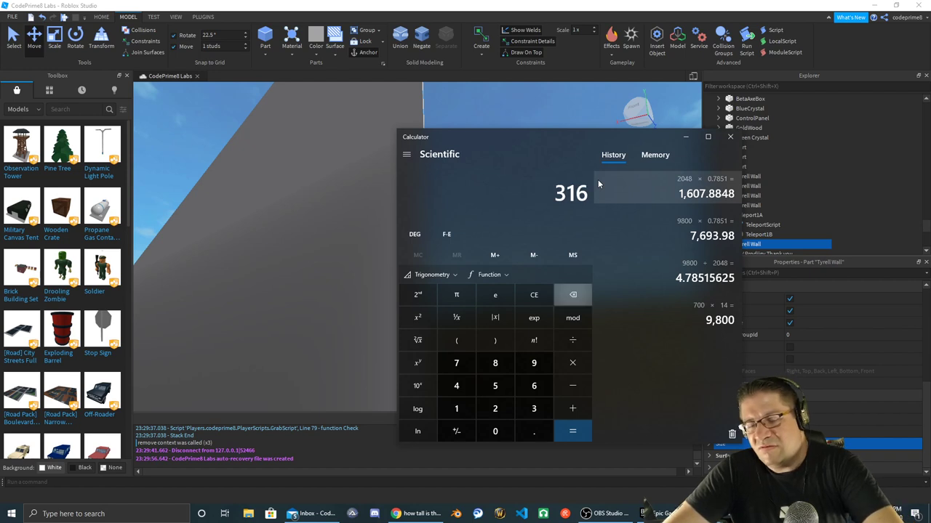
{"action": "type", "text": "*6"}
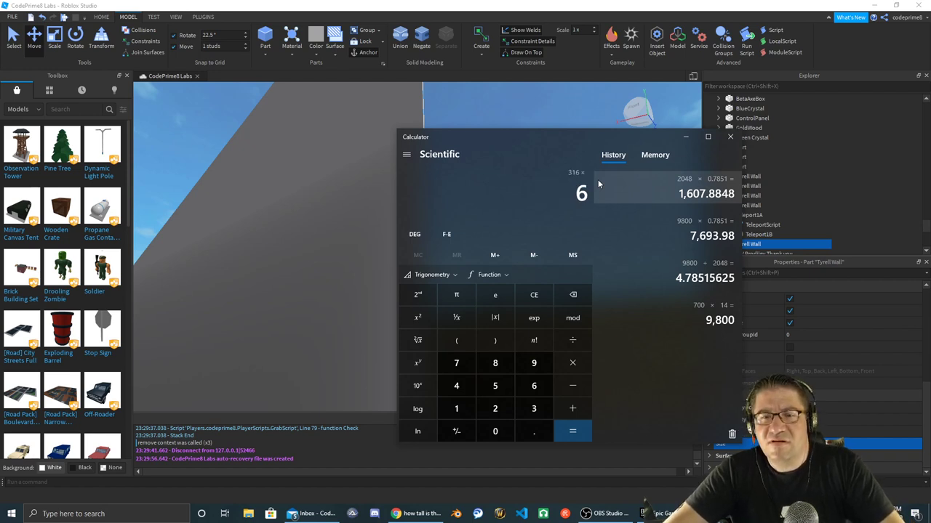
{"action": "key", "text": "Return"}
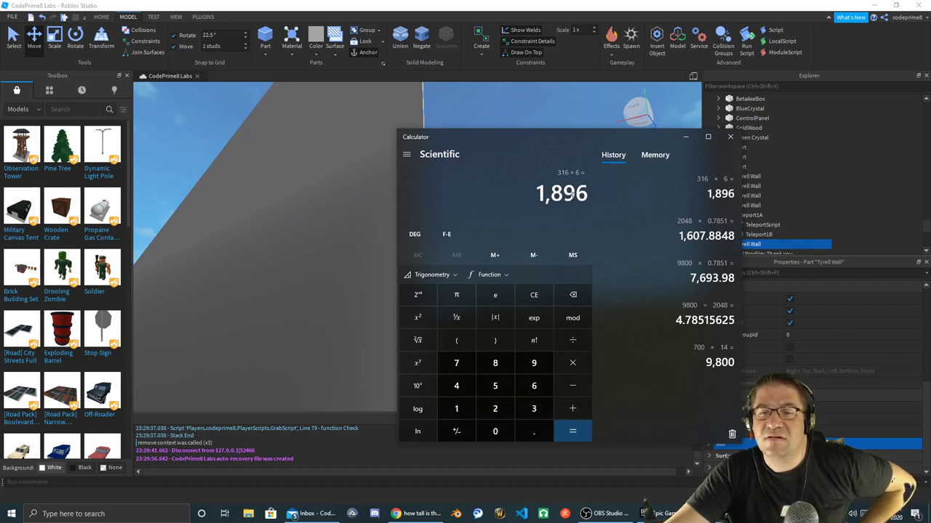
{"action": "double_click", "coordinate": [578, 193]}
{"action": "left_click", "coordinate": [541, 193]}
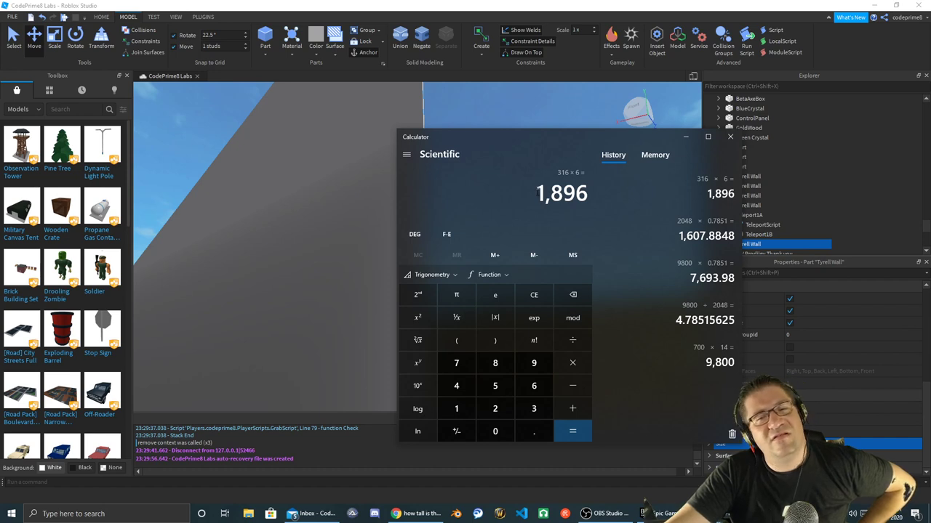
{"action": "left_click_drag", "start_coordinate": [537, 193], "coordinate": [590, 187]}
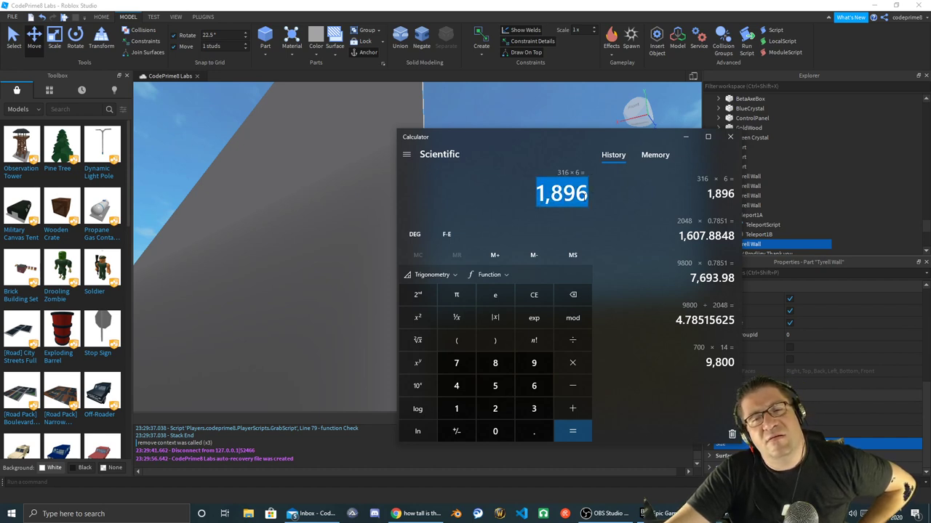
{"action": "right_click", "coordinate": [581, 195]}
- Try new Size values on the Tyrell Wall listed below Teleport1A twice, undoing the change each time
{"action": "left_click", "coordinate": [873, 443]}
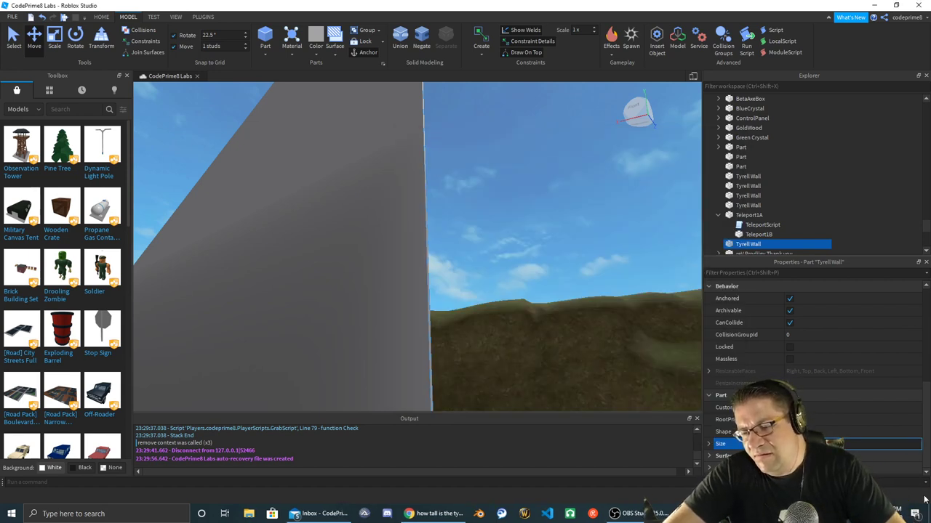
{"action": "key", "text": "Return"}
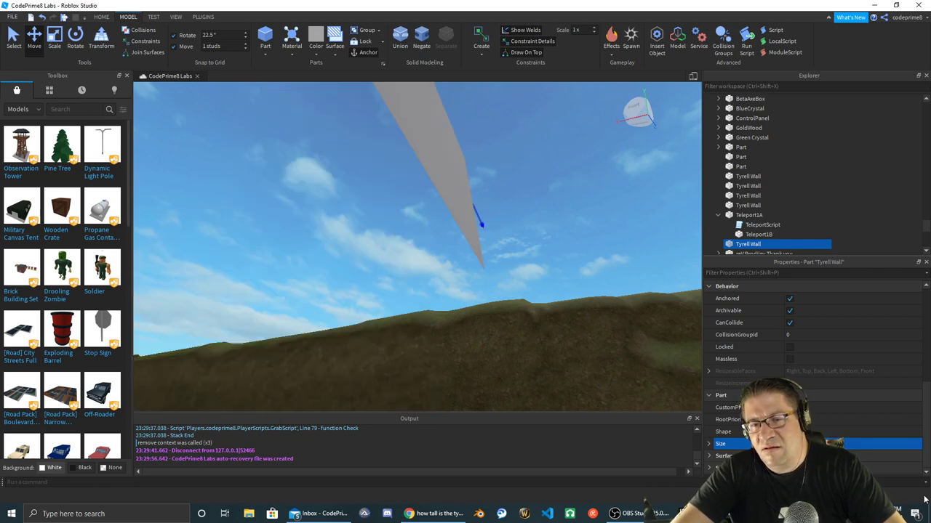
{"action": "key", "text": "ctrl+z"}
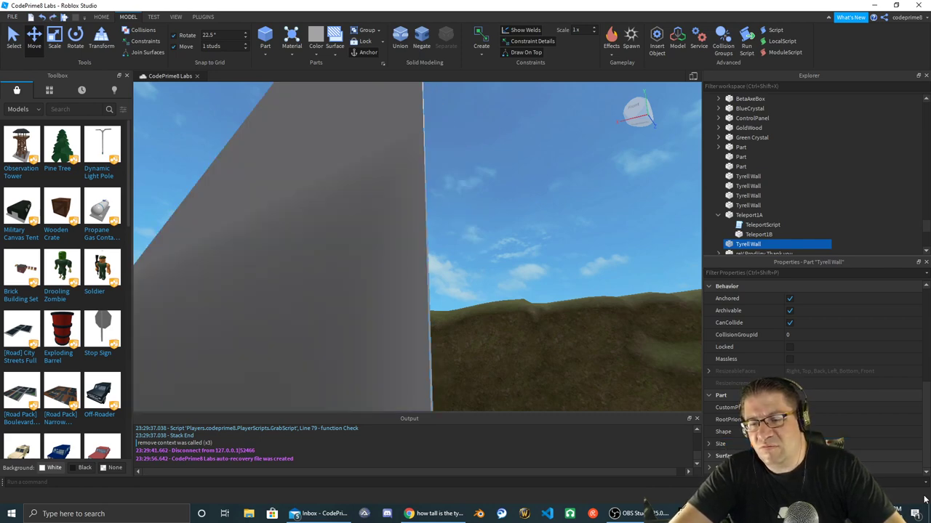
{"action": "right_click_drag", "start_coordinate": [667, 367], "coordinate": [668, 367]}
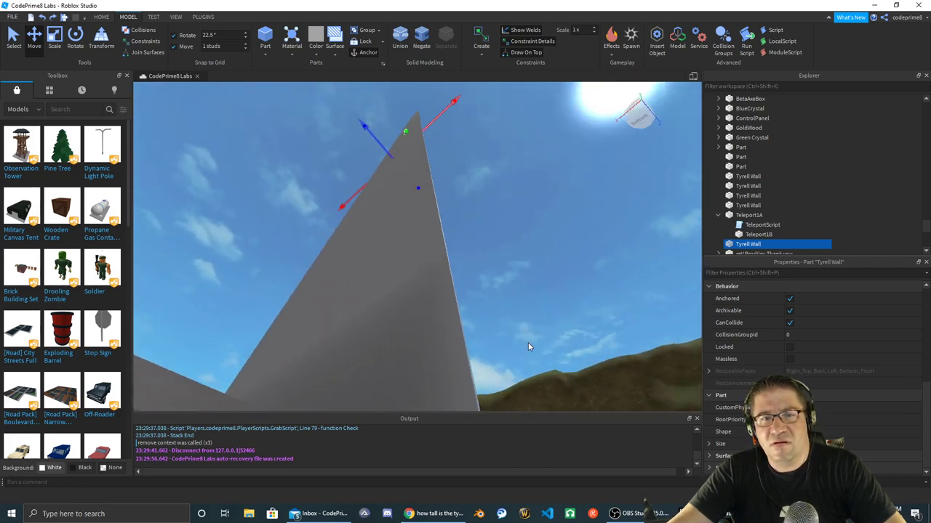
{"action": "right_click_drag", "start_coordinate": [433, 318], "coordinate": [433, 317]}
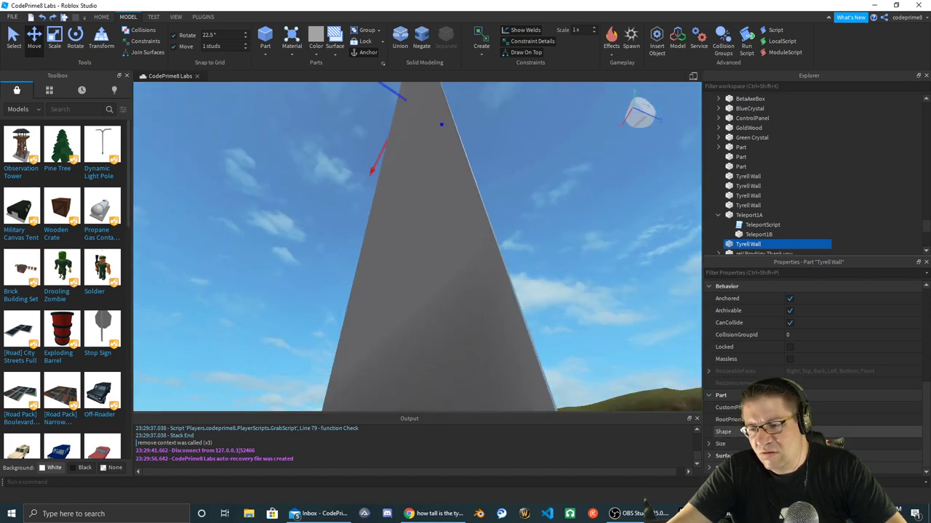
{"action": "left_click", "coordinate": [805, 444]}
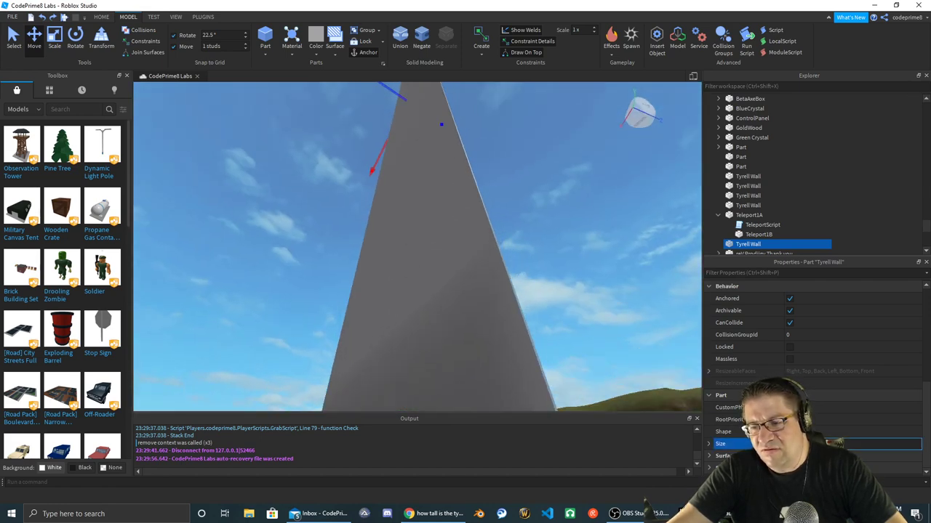
{"action": "key", "text": "Return"}
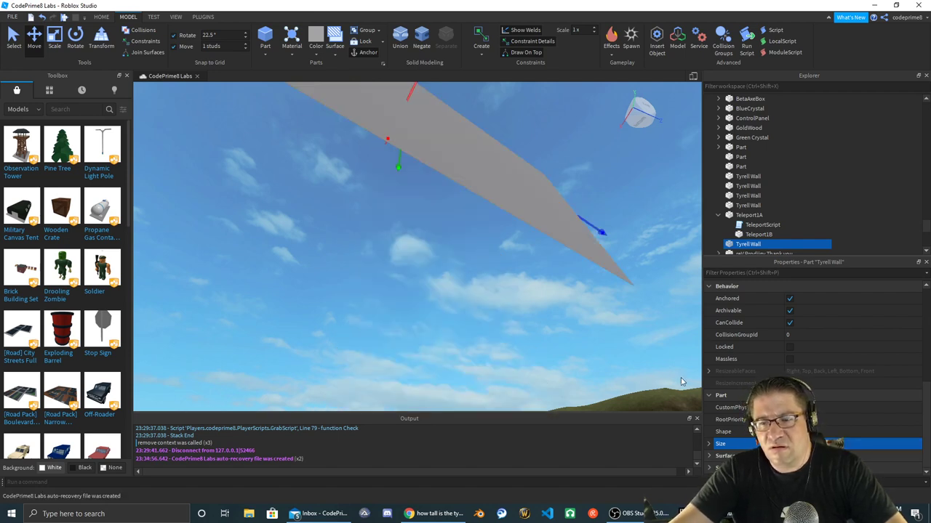
{"action": "key", "text": "f"}
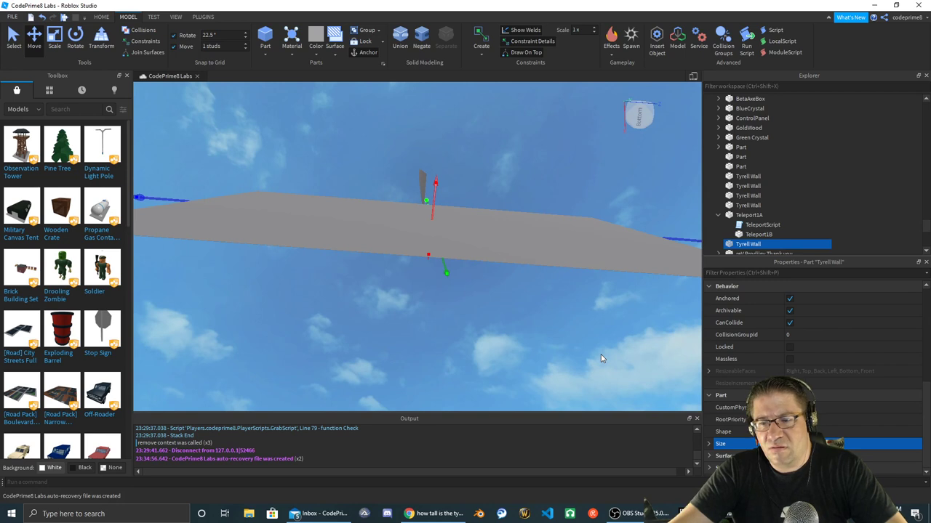
{"action": "right_click_drag", "start_coordinate": [600, 354], "coordinate": [600, 354]}
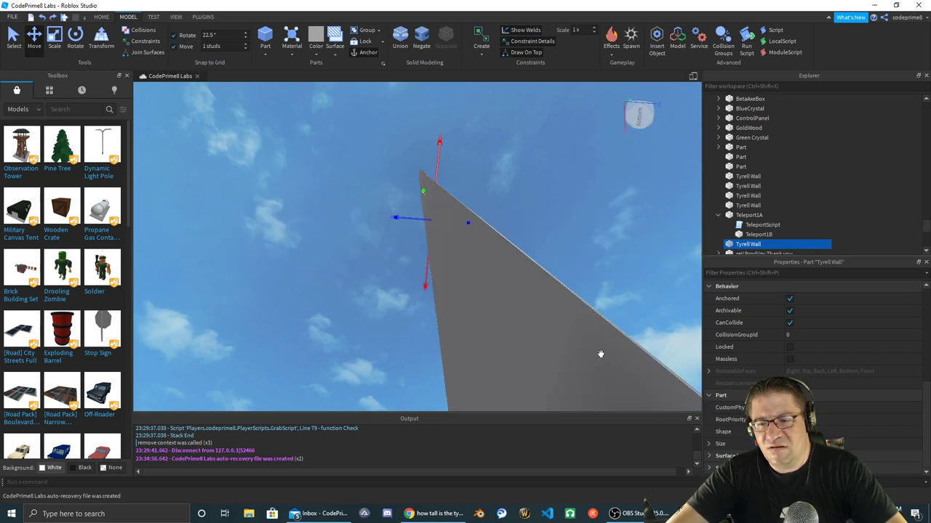
- Widen the Tyrell Wall listed below Teleport1A along its X axis by editing its Size property
{"action": "left_click", "coordinate": [865, 444]}
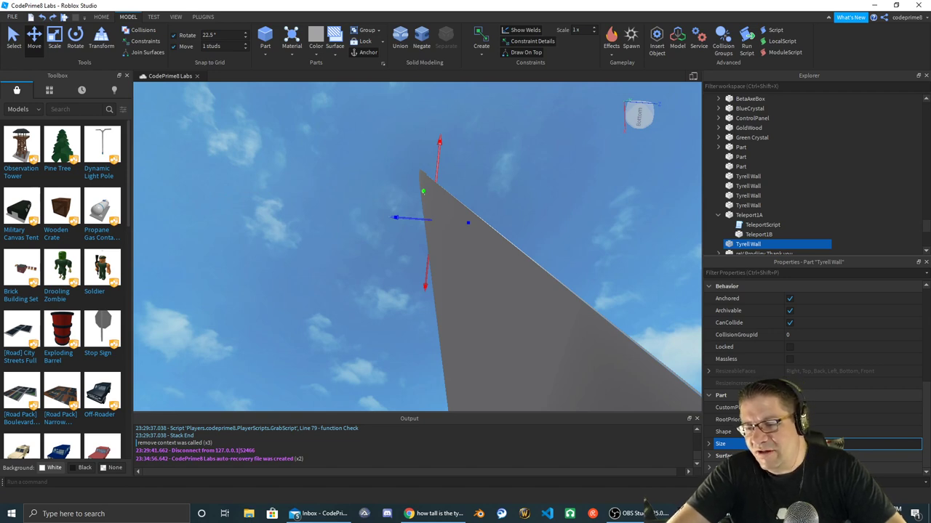
{"action": "key", "text": "Return"}
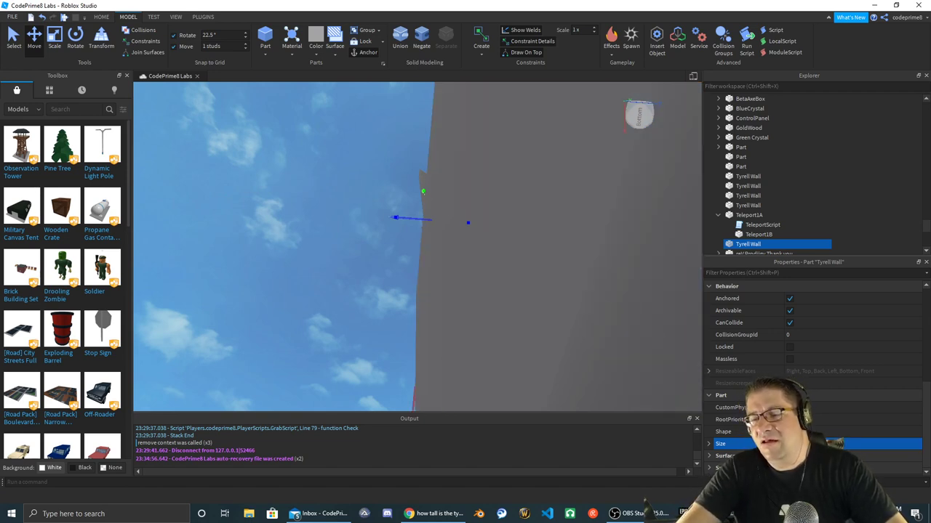
{"action": "right_click_drag", "start_coordinate": [606, 309], "coordinate": [607, 309]}
{"action": "key", "text": "s"}
- Add the other four Tyrell Wall parts to the selection and shift all five slightly along the Z axis
{"action": "left_click", "coordinate": [756, 205], "text": "ctrl"}
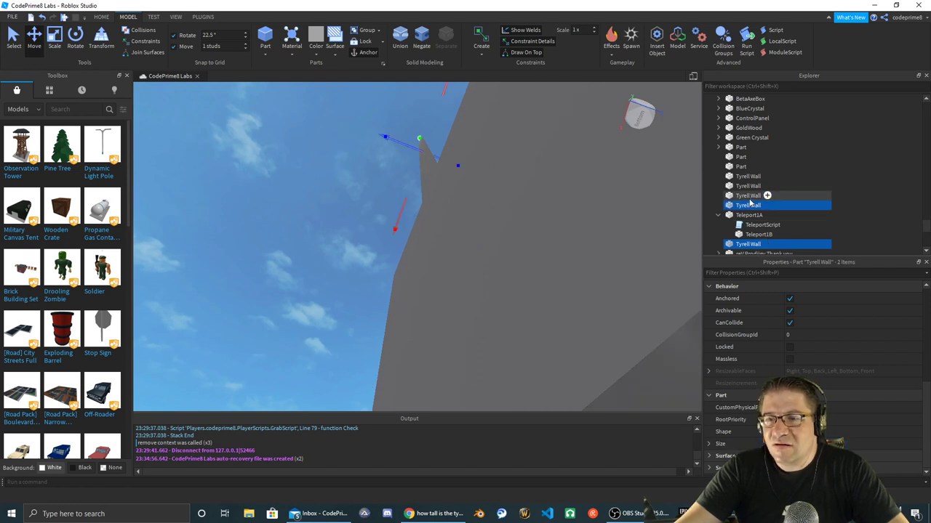
{"action": "left_click", "coordinate": [750, 196], "text": "ctrl"}
{"action": "left_click", "coordinate": [752, 186], "text": "ctrl"}
{"action": "right_click_drag", "start_coordinate": [611, 229], "coordinate": [612, 229]}
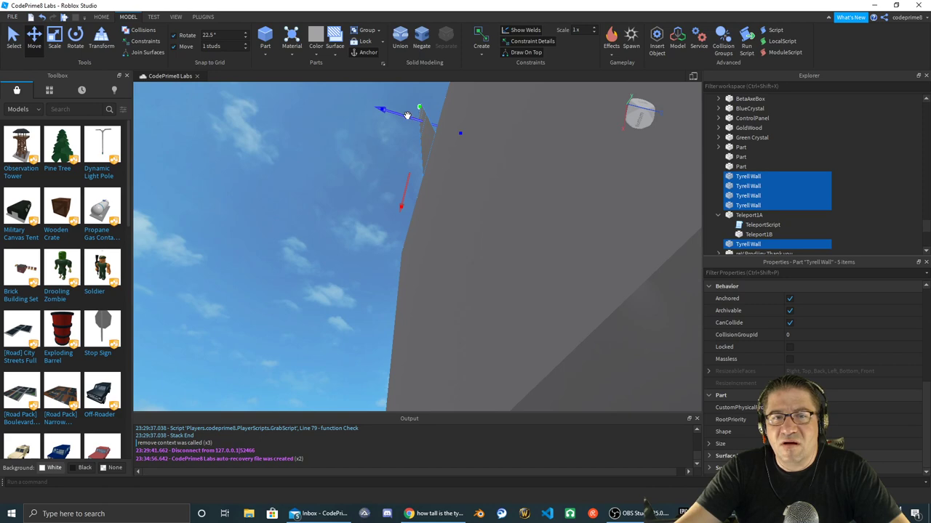
{"action": "left_click_drag", "start_coordinate": [407, 116], "coordinate": [416, 117]}
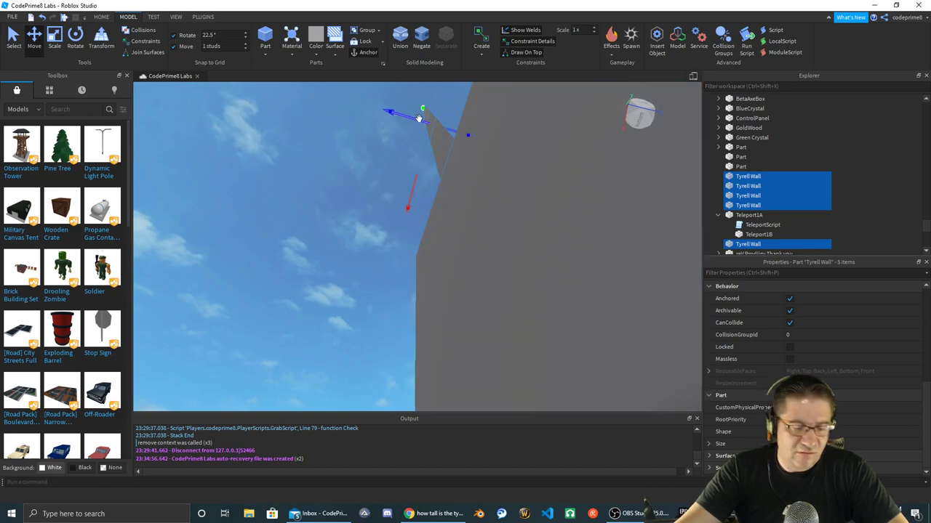
{"action": "key", "text": "f"}
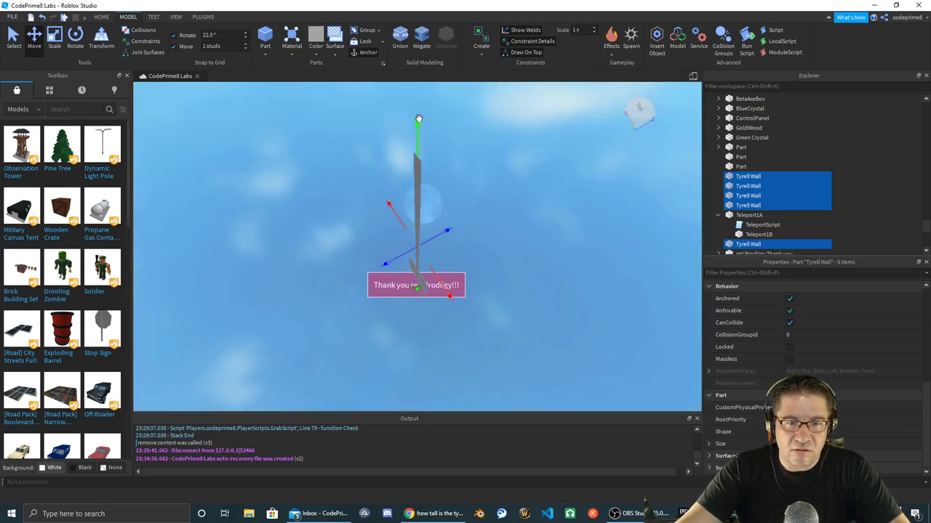
{"action": "right_click_drag", "start_coordinate": [419, 118], "coordinate": [419, 123]}
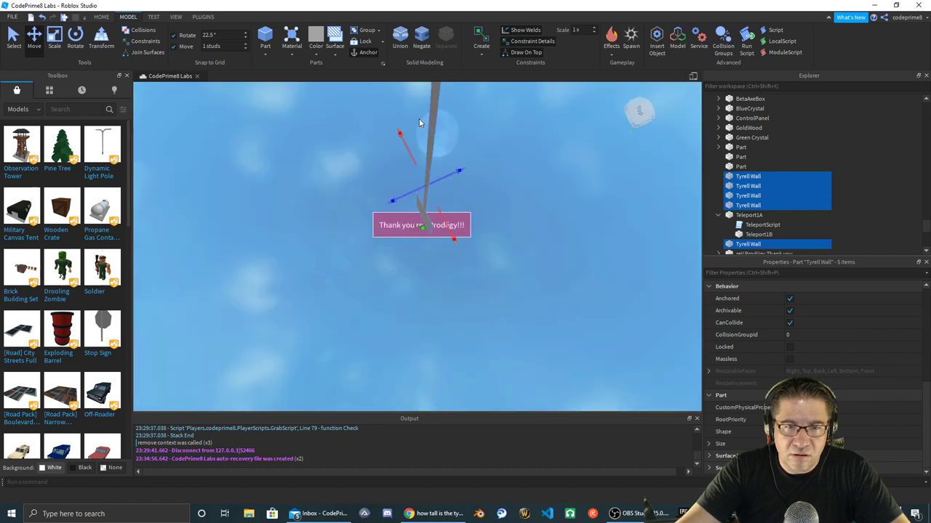
{"action": "key", "text": "e"}
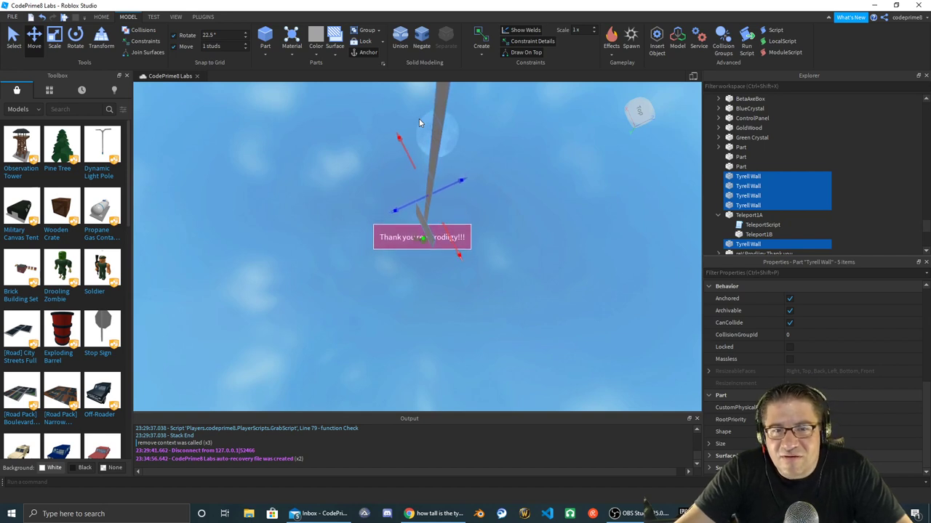
{"action": "right_click_drag", "start_coordinate": [419, 118], "coordinate": [418, 119]}
{"action": "key", "text": "w"}
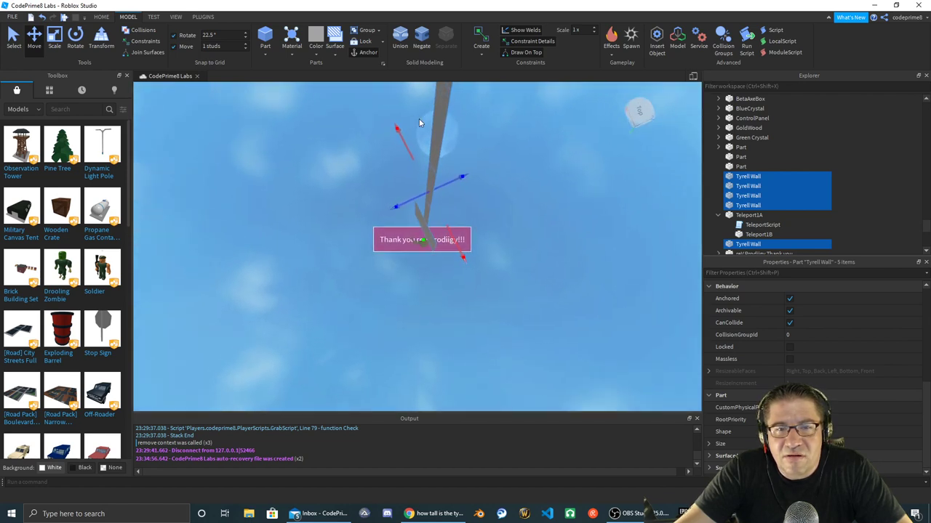
{"action": "key", "text": "w"}
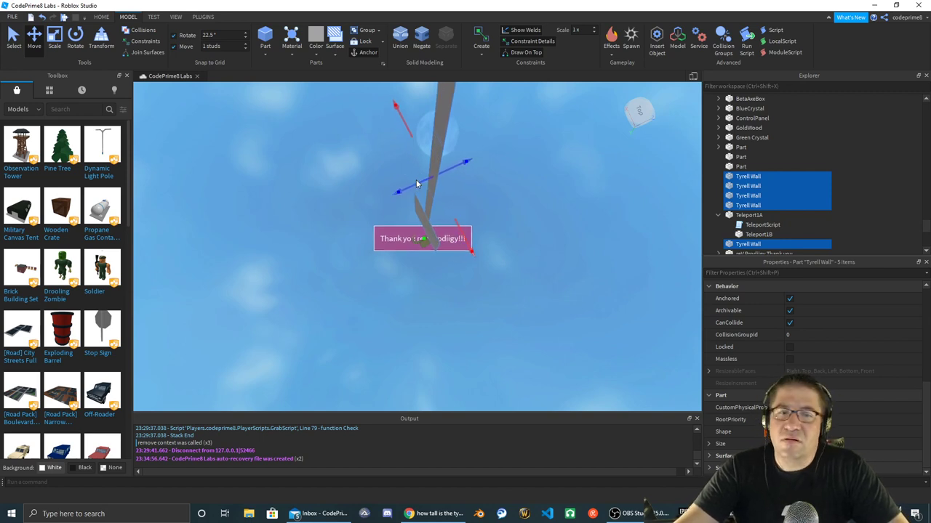
- Switch to the browser, skip ahead in the NoCopyrightSounds playlist to "RudeLies & Clarx - Erase", and return to Roblox Studio
{"action": "key", "text": "alt+Tab"}
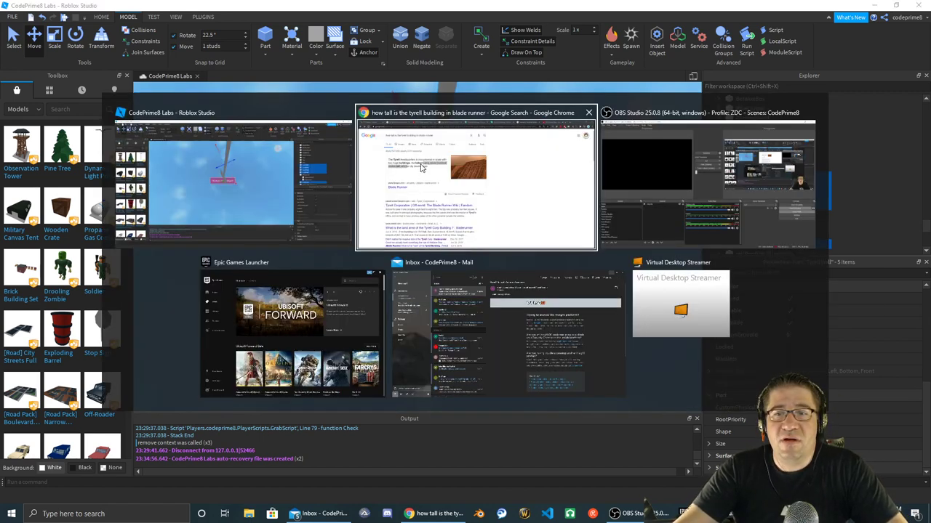
{"action": "key", "text": "alt+Tab"}
{"action": "key", "text": "alt+Tab"}
{"action": "key", "text": "alt+Tab"}
{"action": "key", "text": "alt+Tab"}
{"action": "key", "text": "alt+Tab"}
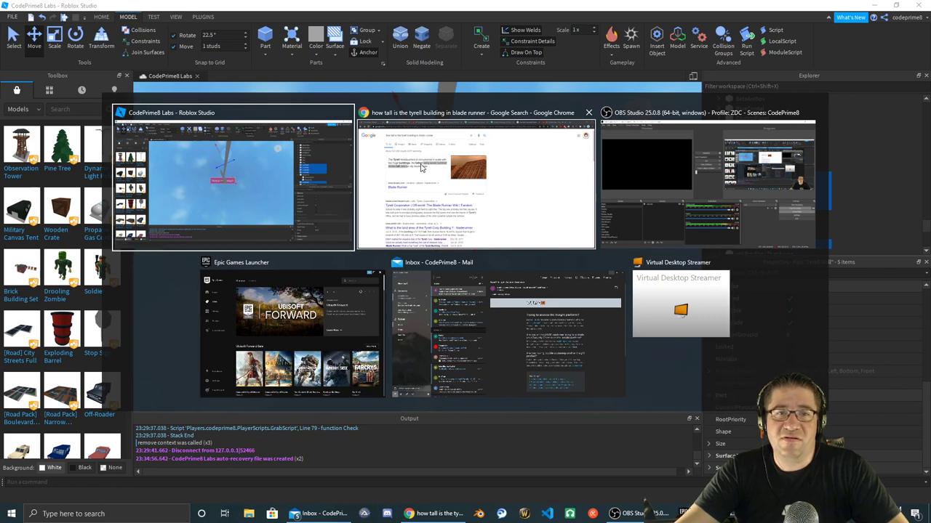
{"action": "key", "text": "alt+Tab"}
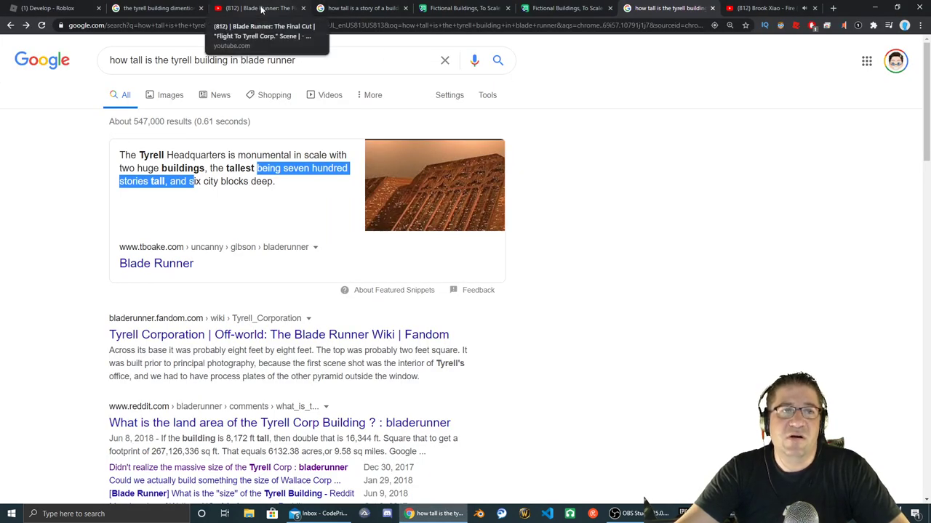
{"action": "left_click", "coordinate": [756, 8]}
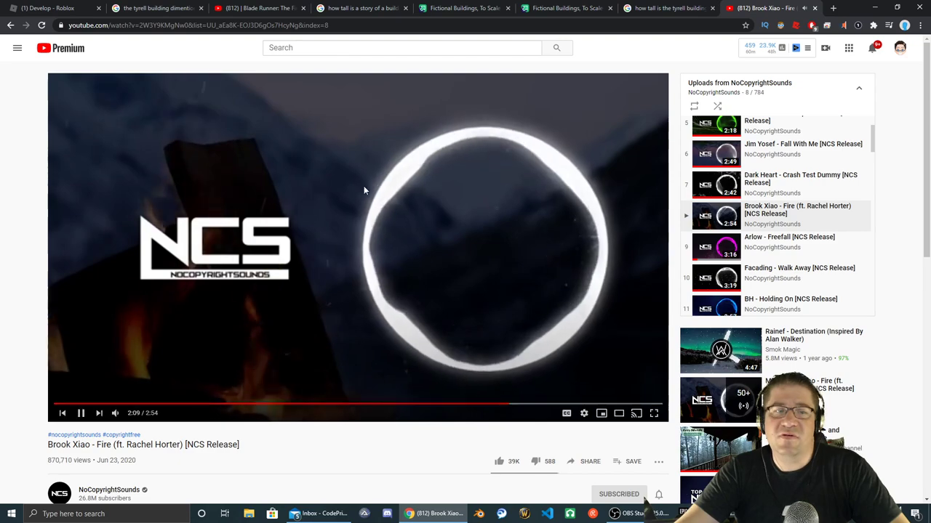
{"action": "left_click", "coordinate": [100, 413]}
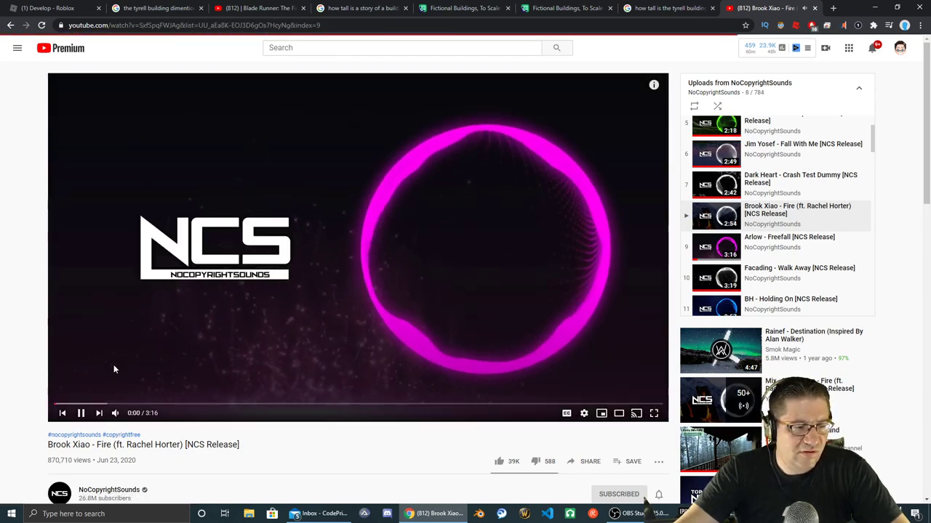
{"action": "left_click", "coordinate": [98, 413]}
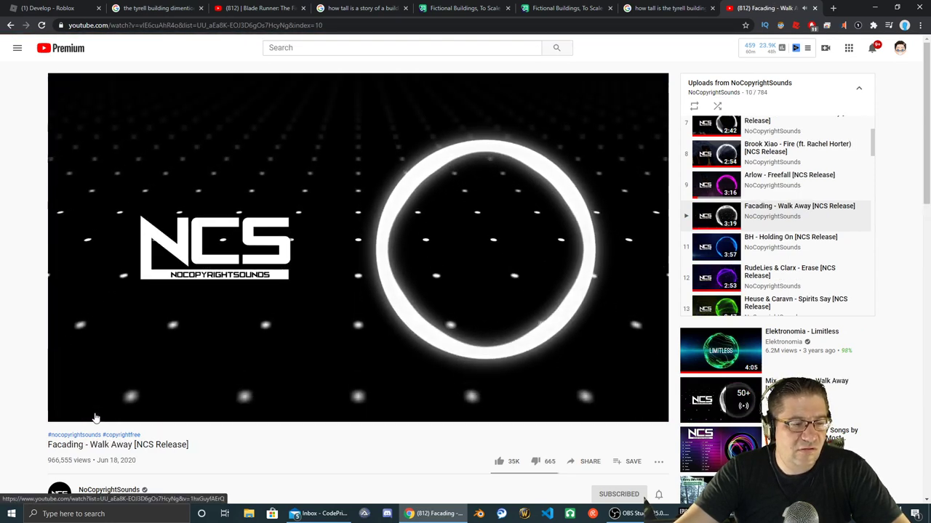
{"action": "mouse_move", "coordinate": [99, 414]}
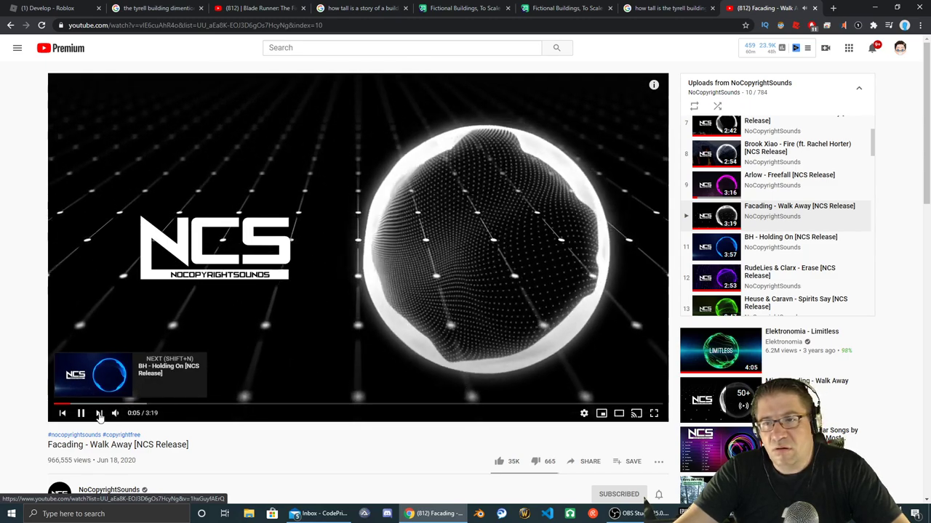
{"action": "left_click", "coordinate": [99, 413]}
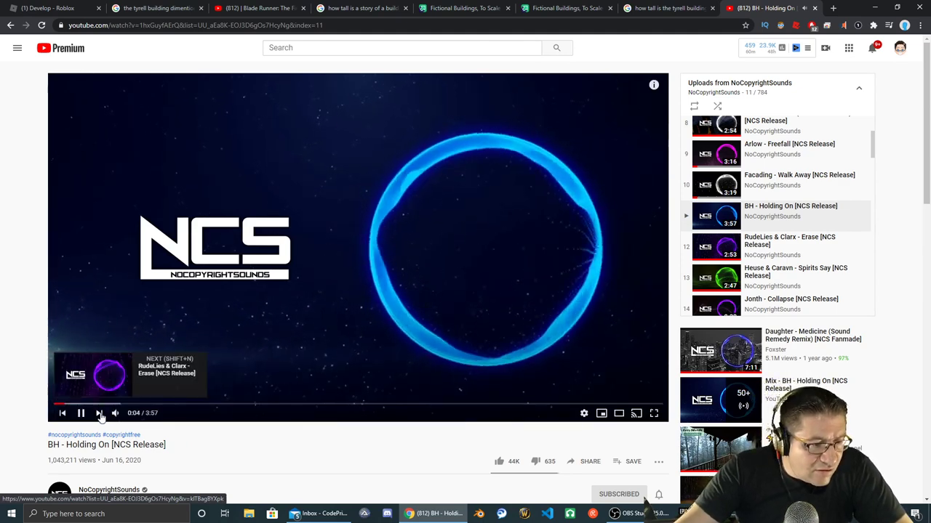
{"action": "left_click", "coordinate": [99, 413]}
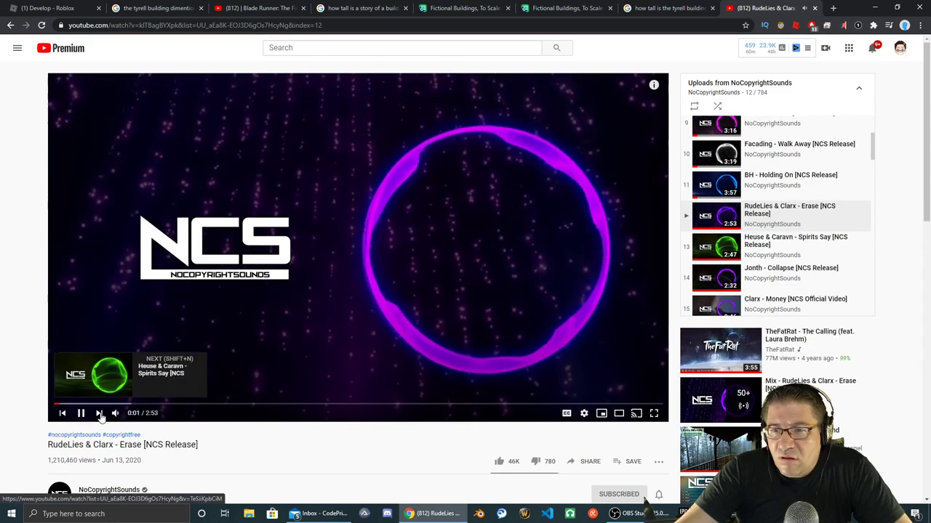
{"action": "key", "text": "alt+Tab"}
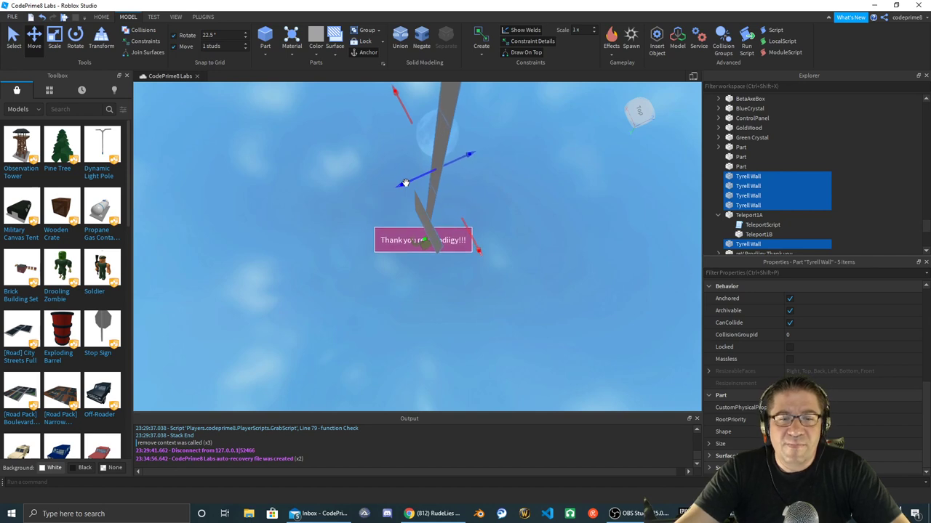
- Shift the five selected Tyrell Wall parts further along the Z axis and check their alignment from above
{"action": "key", "text": "d"}
{"action": "key", "text": "w"}
{"action": "key", "text": "w"}
{"action": "right_click_drag", "start_coordinate": [406, 181], "coordinate": [406, 184]}
{"action": "key", "text": "w"}
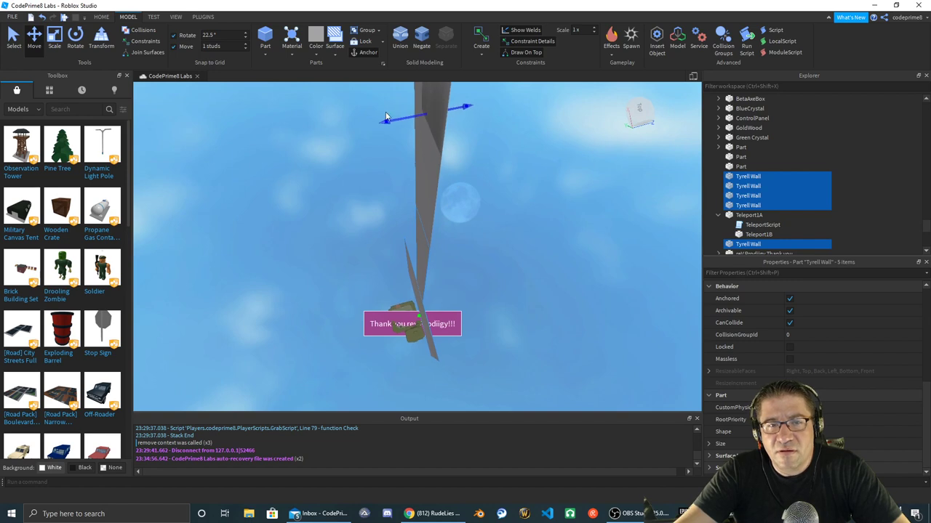
{"action": "left_click_drag", "start_coordinate": [386, 122], "coordinate": [343, 126]}
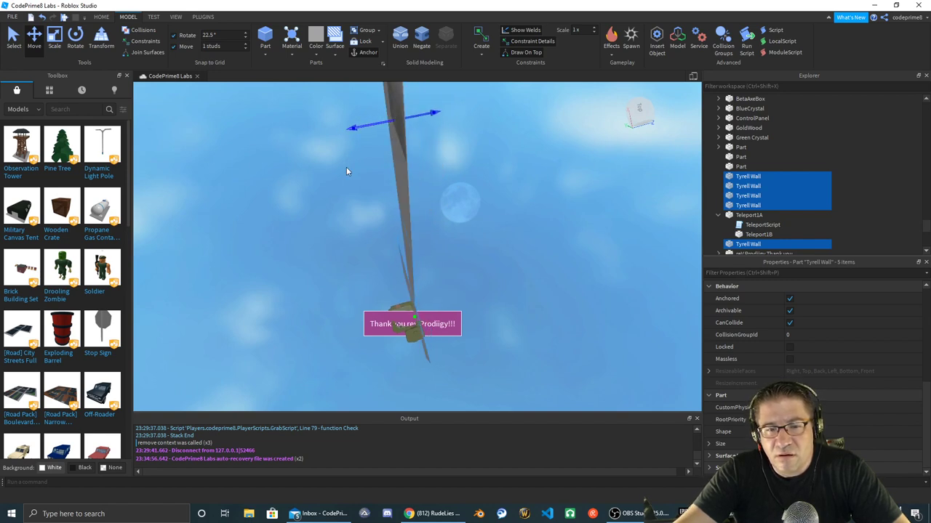
{"action": "right_click_drag", "start_coordinate": [346, 162], "coordinate": [346, 167]}
{"action": "middle_click_drag", "start_coordinate": [346, 167], "coordinate": [345, 167]}
{"action": "right_click", "coordinate": [343, 167]}
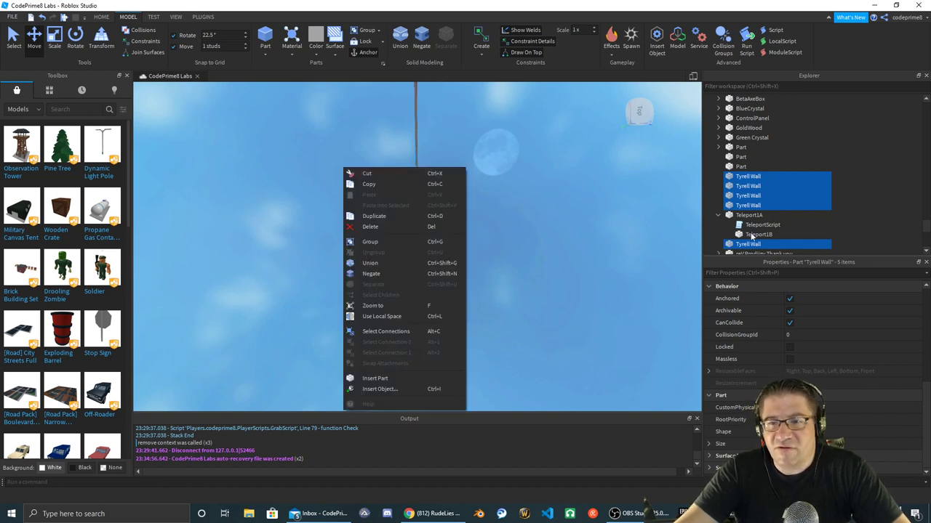
- Focus the view on Teleport1B and Teleport1A in turn and examine the Tyrell walls around them
{"action": "left_click", "coordinate": [756, 236]}
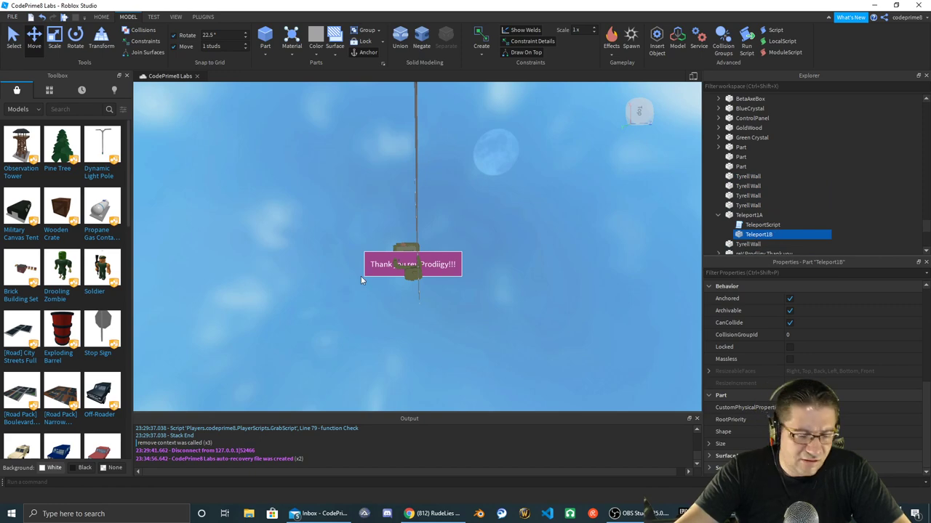
{"action": "key", "text": "f"}
{"action": "left_click", "coordinate": [749, 216]}
{"action": "key", "text": "f"}
{"action": "right_click_drag", "start_coordinate": [401, 275], "coordinate": [401, 274]}
{"action": "key", "text": "w"}
{"action": "key", "text": "w"}
{"action": "key", "text": "w"}
{"action": "key", "text": "s"}
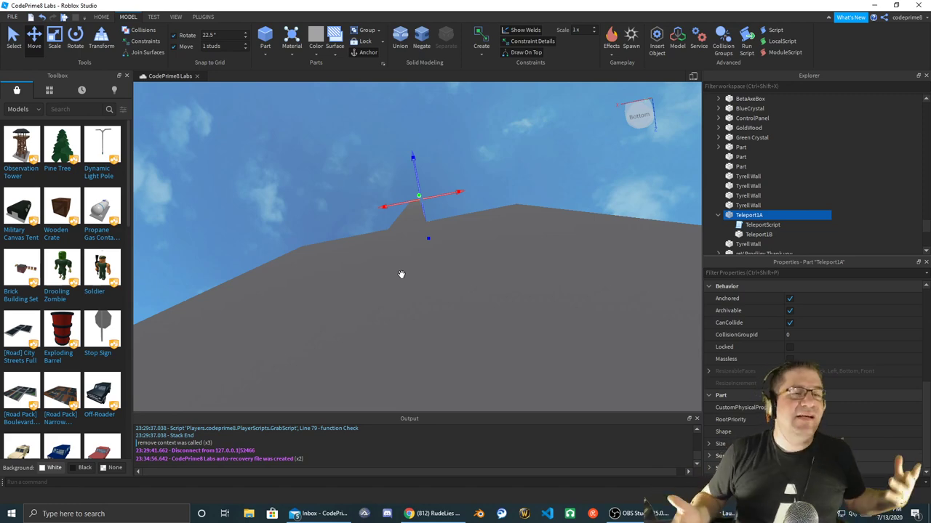
{"action": "right_click_drag", "start_coordinate": [401, 275], "coordinate": [417, 277]}
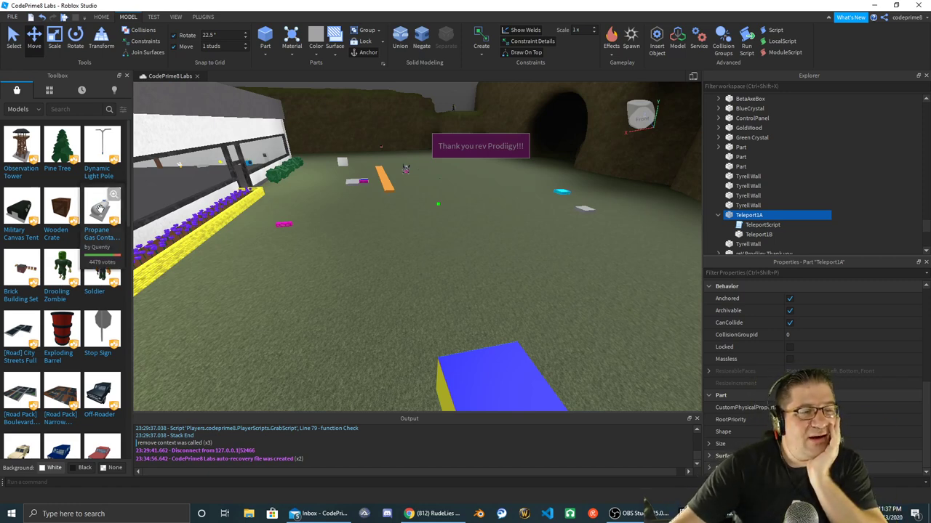
- Insert the Propane Gas Container model and place it on the grass outside the white building
{"action": "left_click_drag", "start_coordinate": [428, 258], "coordinate": [427, 257]}
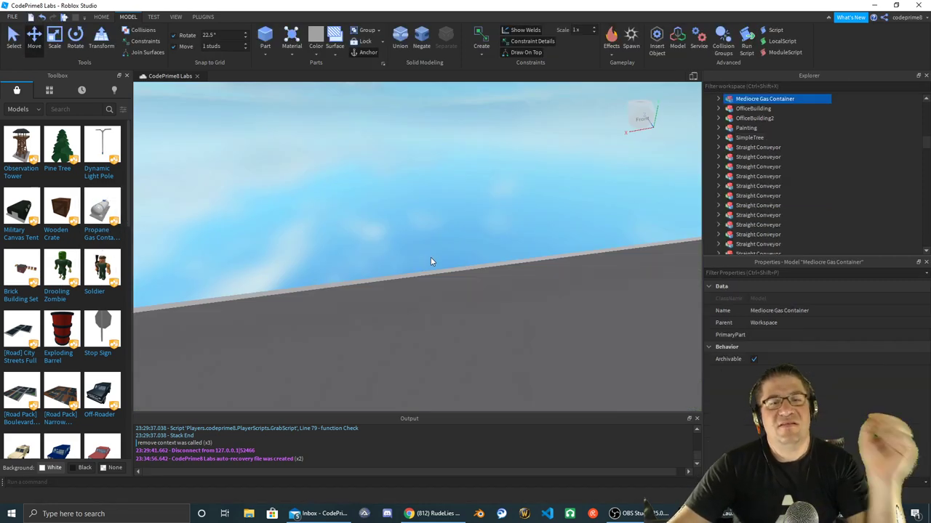
{"action": "right_click_drag", "start_coordinate": [440, 264], "coordinate": [440, 258]}
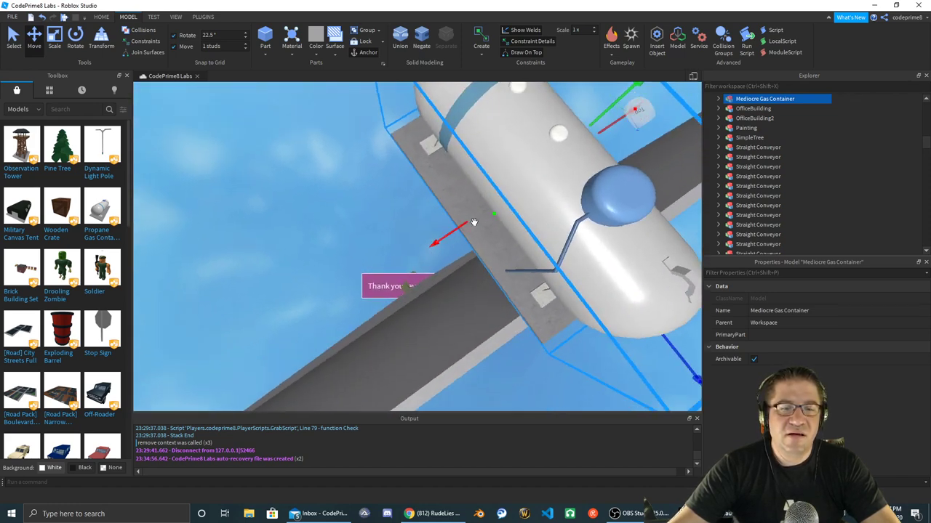
{"action": "left_click_drag", "start_coordinate": [464, 230], "coordinate": [474, 231]}
{"action": "right_click_drag", "start_coordinate": [396, 292], "coordinate": [398, 292]}
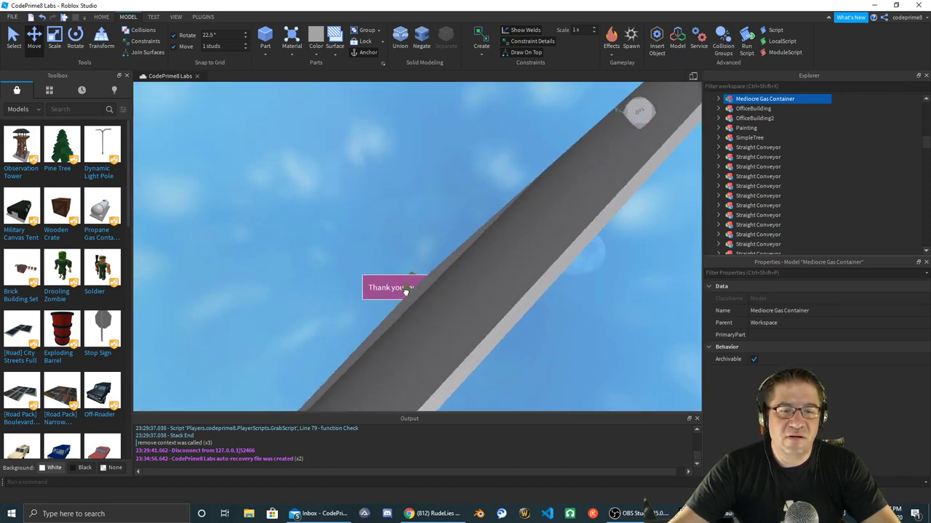
{"action": "key", "text": "f"}
{"action": "right_click_drag", "start_coordinate": [406, 273], "coordinate": [407, 271]}
{"action": "key", "text": "f"}
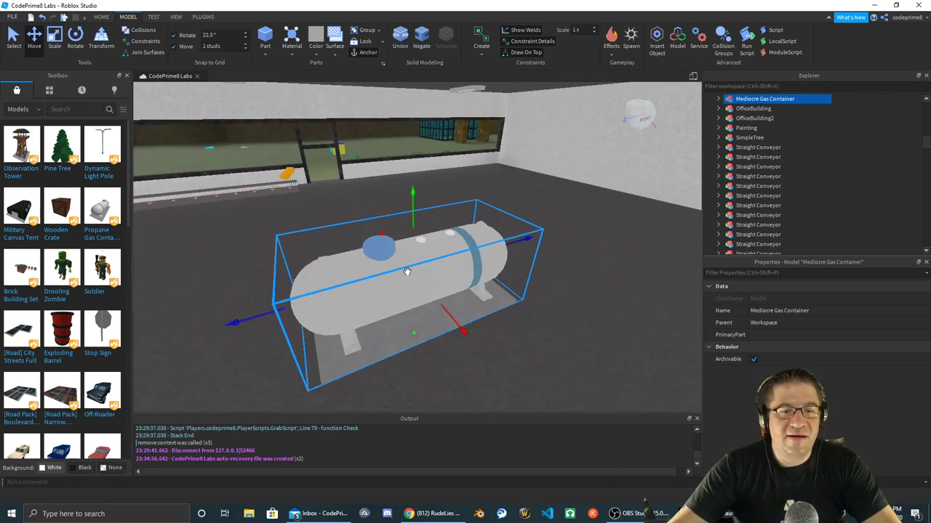
{"action": "left_click_drag", "start_coordinate": [399, 281], "coordinate": [325, 195]}
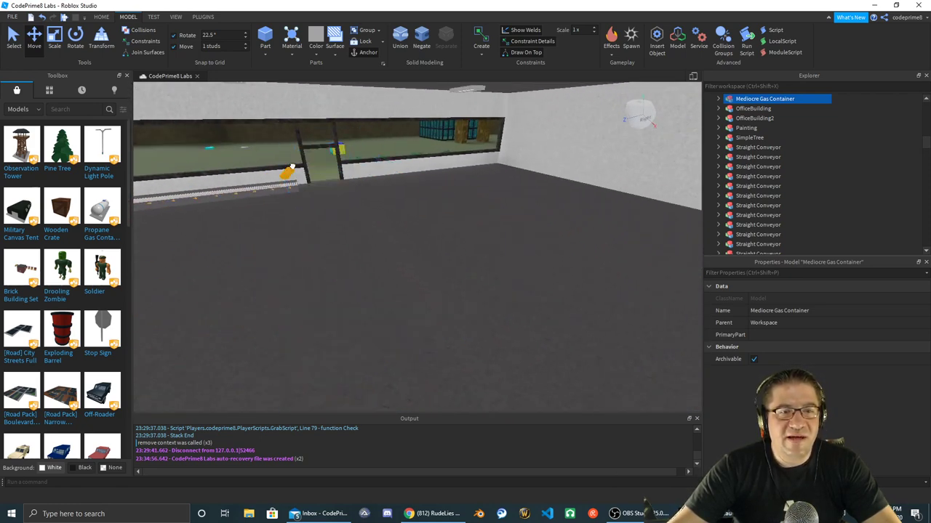
{"action": "key", "text": "f"}
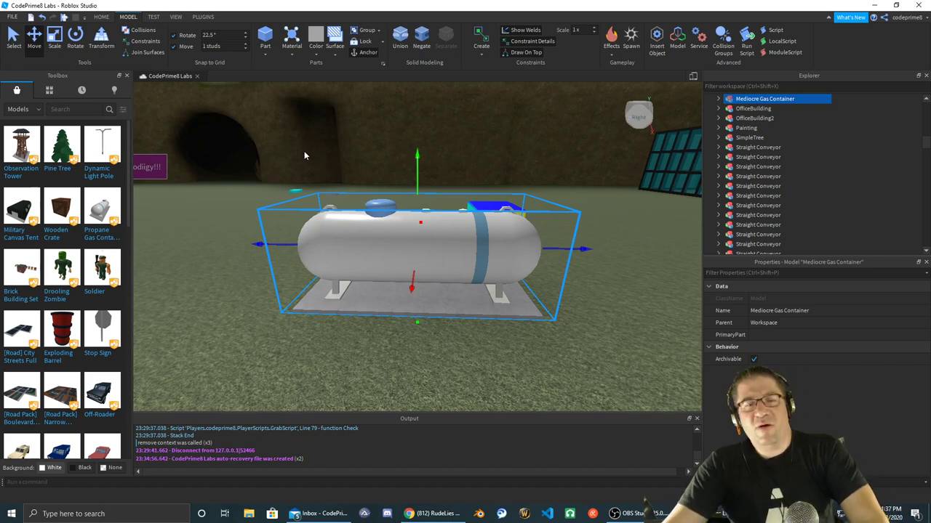
{"action": "right_click_drag", "start_coordinate": [298, 138], "coordinate": [297, 133]}
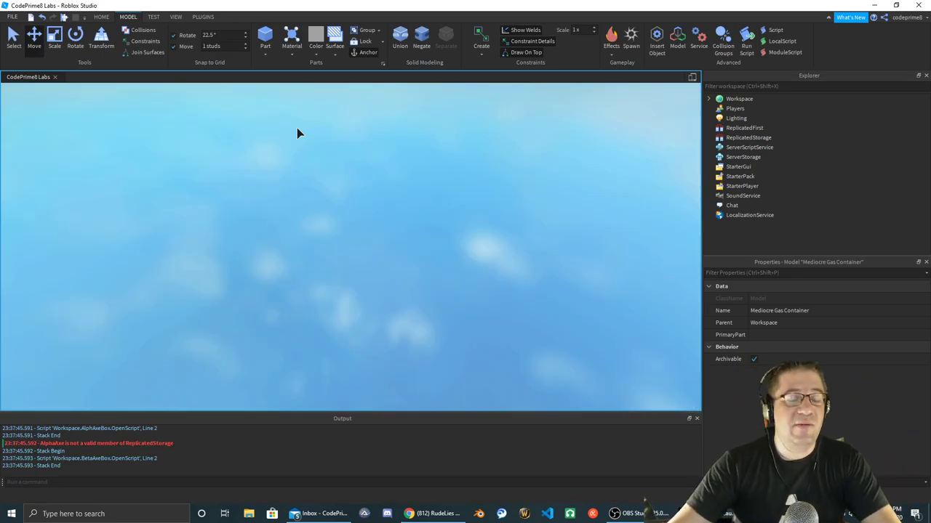
- Start a play test and walk the avatar across the grass to the gas container
{"action": "key", "text": "F5"}
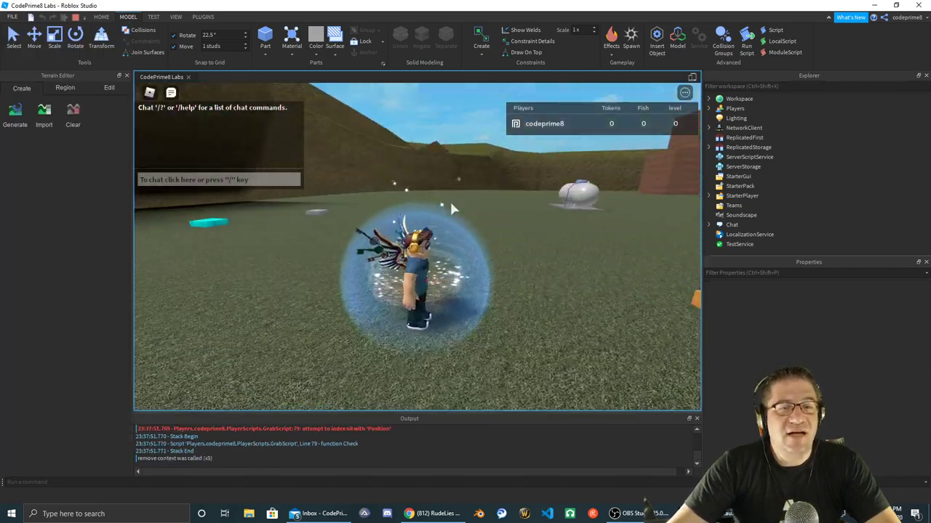
{"action": "right_click_drag", "start_coordinate": [450, 203], "coordinate": [451, 203]}
{"action": "key", "text": "w"}
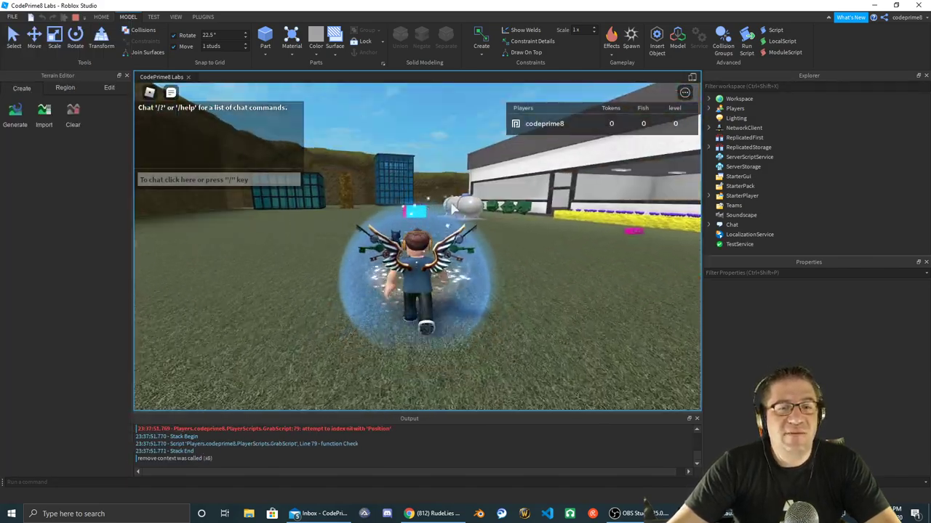
{"action": "key", "text": "w"}
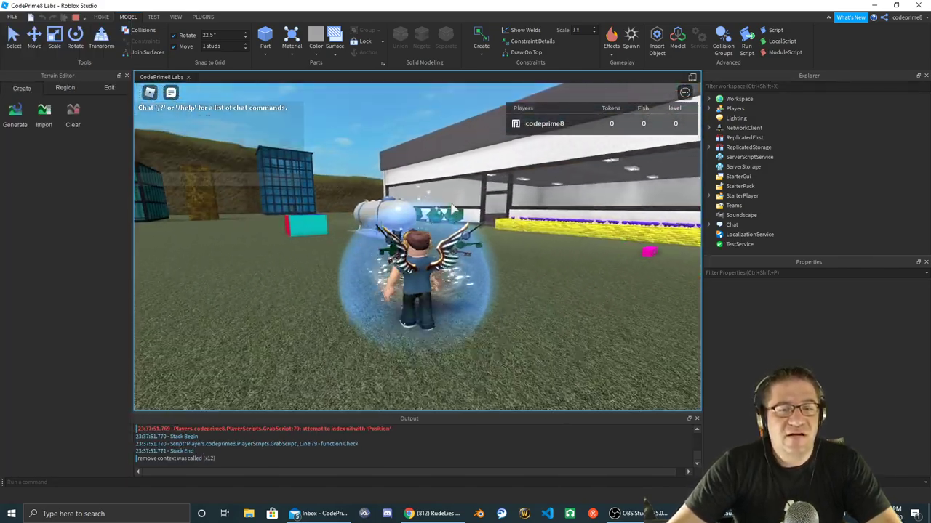
{"action": "key", "text": "w"}
{"action": "right_click_drag", "start_coordinate": [452, 208], "coordinate": [447, 212]}
- Move the avatar around the gas container to compare their sizes and end the play test
{"action": "key", "text": "s"}
{"action": "key", "text": "a"}
{"action": "key", "text": "s"}
{"action": "key", "text": "w"}
{"action": "key", "text": "space"}
{"action": "key", "text": "s"}
{"action": "key", "text": "d"}
{"action": "key", "text": "w"}
{"action": "key", "text": "d"}
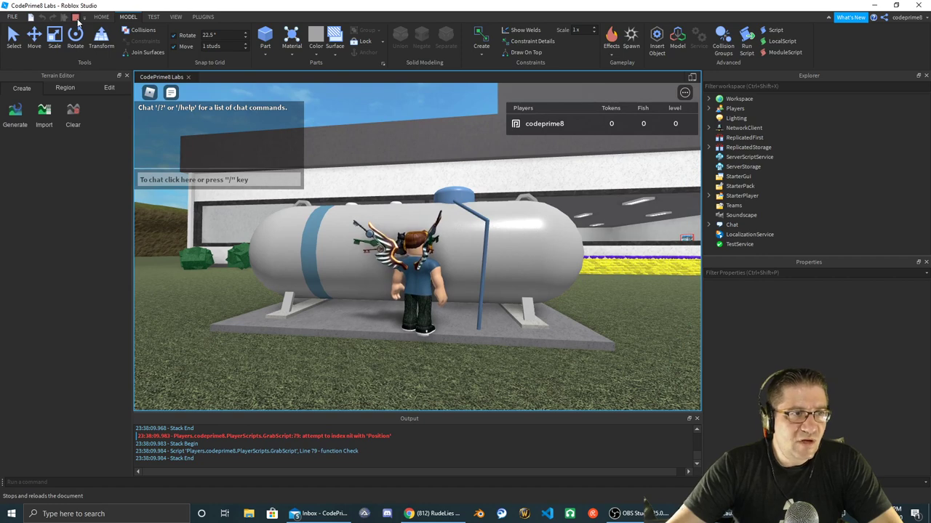
{"action": "left_click", "coordinate": [75, 19]}
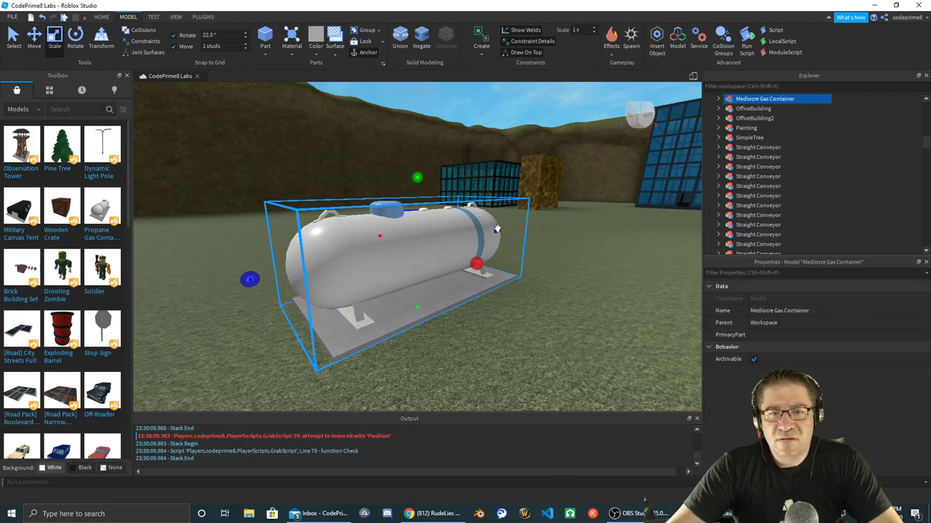
- Scale down the gas container model and jump the avatar onto it in a new play test
{"action": "left_click_drag", "start_coordinate": [495, 231], "coordinate": [429, 253]}
{"action": "key", "text": "F5"}
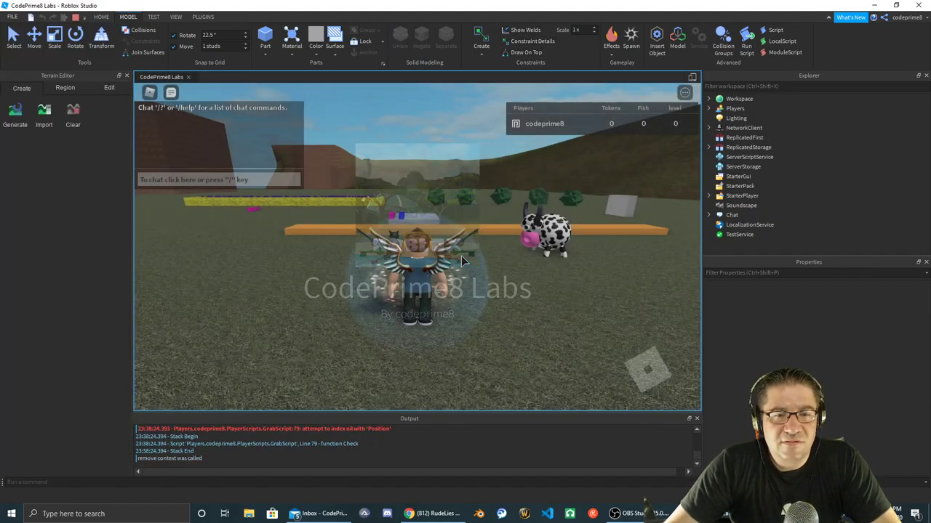
{"action": "key", "text": "w"}
{"action": "right_click_drag", "start_coordinate": [461, 255], "coordinate": [461, 256]}
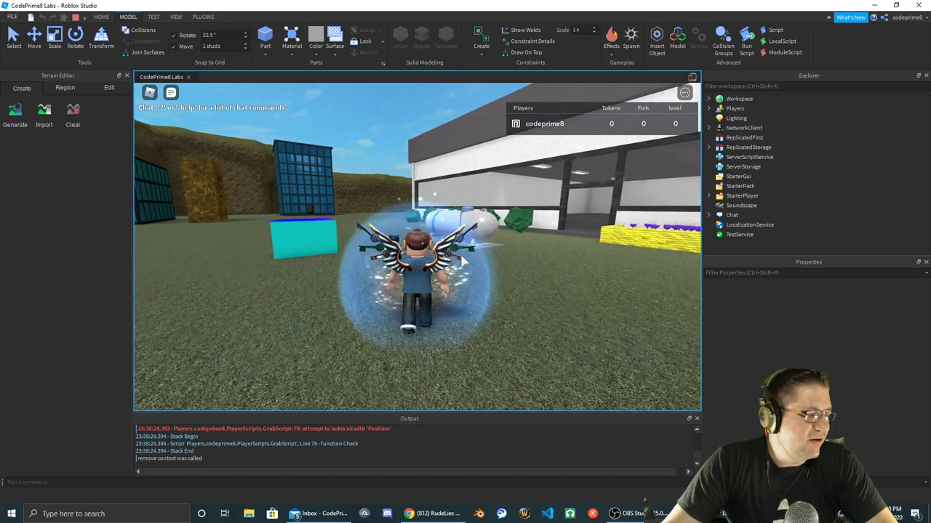
{"action": "right_click_drag", "start_coordinate": [461, 256], "coordinate": [461, 256]}
{"action": "key", "text": "space"}
{"action": "key", "text": "d"}
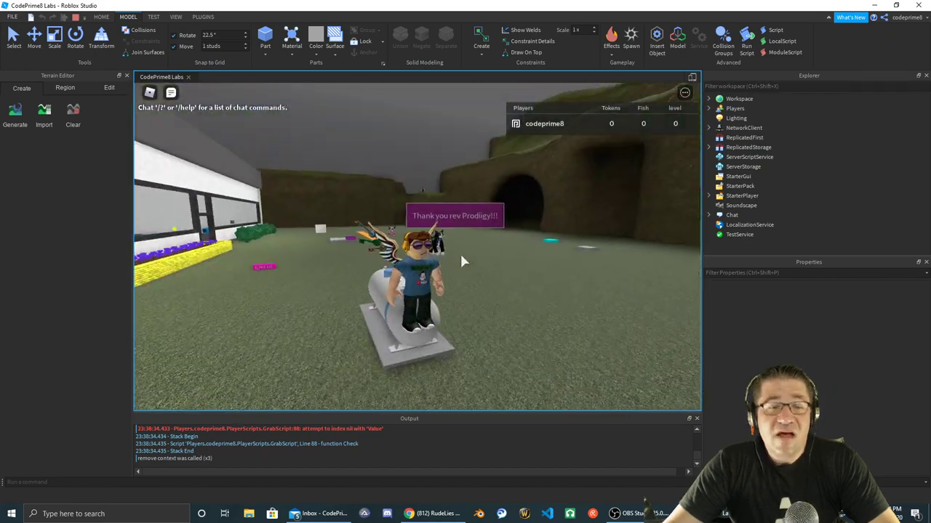
- Get the avatar off the gas container and walk it across the yard toward the orange beam
{"action": "key", "text": "s"}
{"action": "key", "text": "a"}
{"action": "key", "text": "space"}
{"action": "key", "text": "w"}
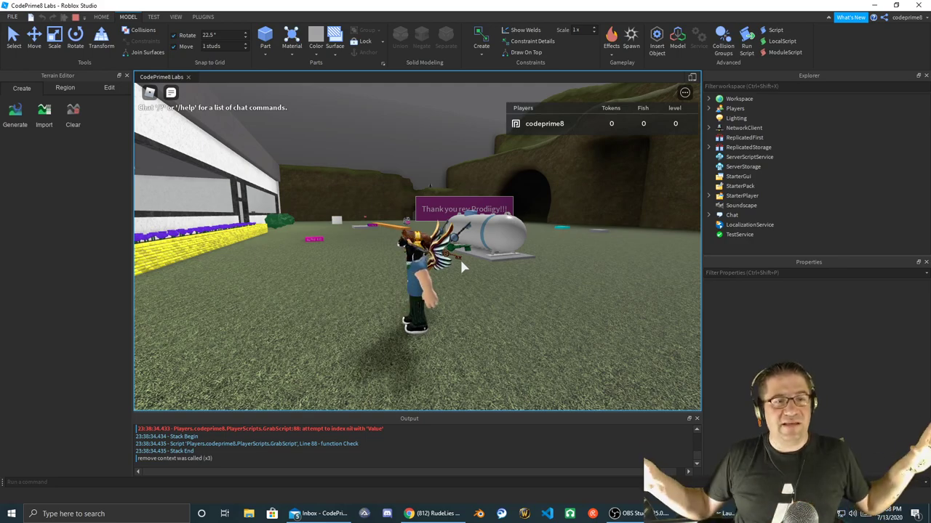
{"action": "key", "text": "w"}
{"action": "right_click_drag", "start_coordinate": [467, 260], "coordinate": [467, 260]}
{"action": "key", "text": "space"}
{"action": "key", "text": "d"}
{"action": "key", "text": "w"}
{"action": "key", "text": "d"}
{"action": "key", "text": "w"}
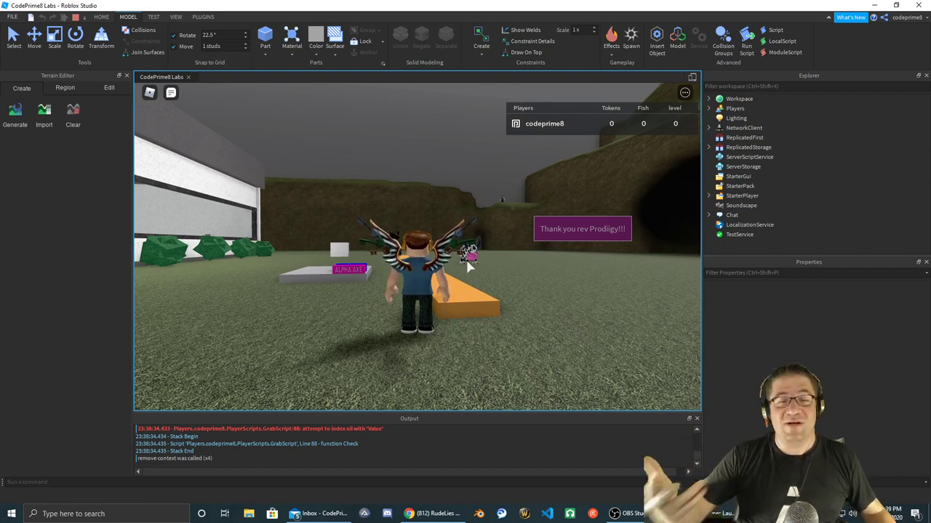
- Walk the avatar back to the scaled-down gas container and examine its size from beside it
{"action": "right_click_drag", "start_coordinate": [494, 261], "coordinate": [495, 261]}
{"action": "key", "text": "w"}
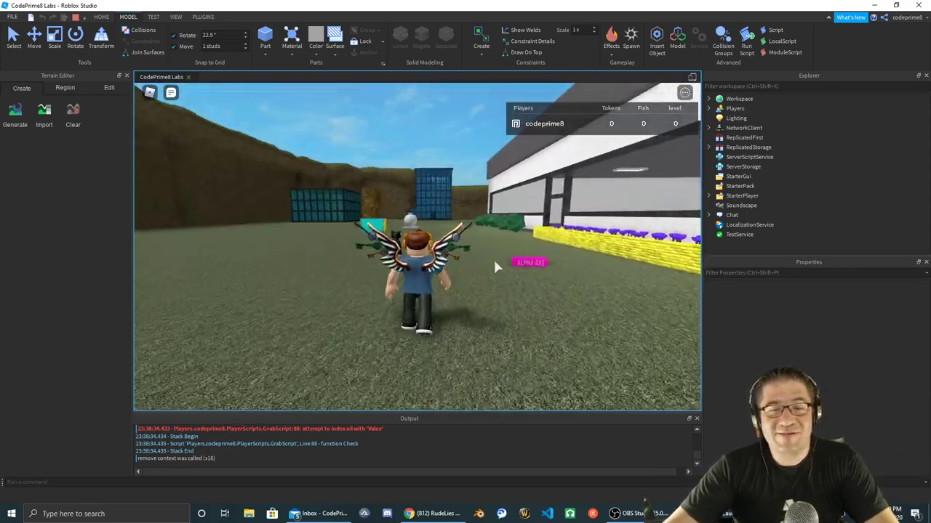
{"action": "key", "text": "w"}
{"action": "key", "text": "w"}
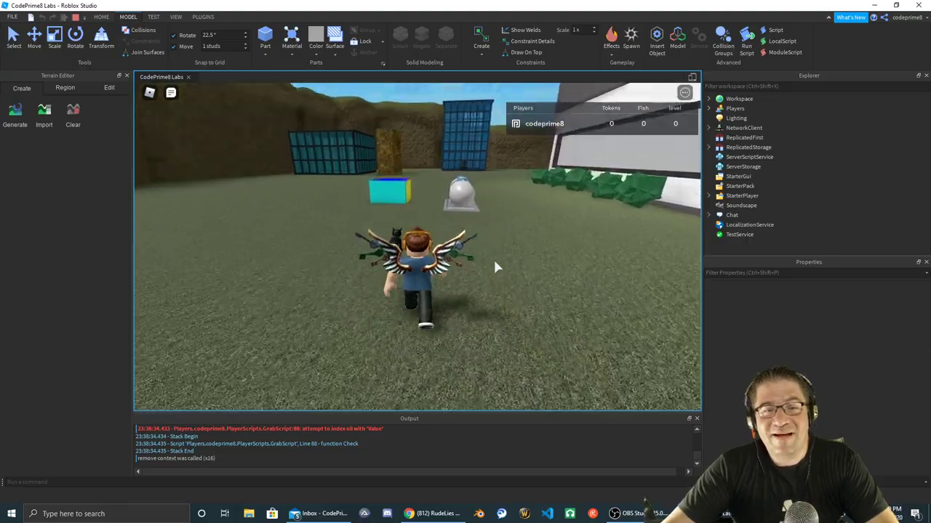
{"action": "right_click_drag", "start_coordinate": [494, 261], "coordinate": [495, 261]}
{"action": "key", "text": "s"}
{"action": "key", "text": "d"}
{"action": "key", "text": "w"}
{"action": "key", "text": "w"}
{"action": "key", "text": "s"}
{"action": "key", "text": "d"}
{"action": "right_click_drag", "start_coordinate": [605, 292], "coordinate": [605, 291]}
{"action": "key", "text": "w"}
{"action": "key", "text": "space"}
{"action": "key", "text": "s"}
{"action": "key", "text": "a"}
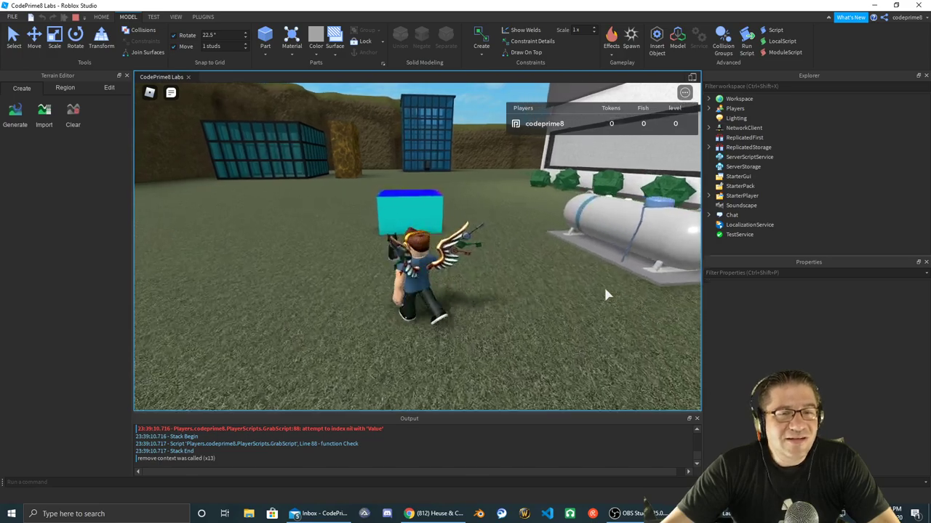
- Jump the avatar around the gas container and return across the grass toward the orange beam
{"action": "key", "text": "w"}
{"action": "key", "text": "space"}
{"action": "right_click_drag", "start_coordinate": [605, 291], "coordinate": [605, 290]}
{"action": "key", "text": "w"}
{"action": "key", "text": "space"}
{"action": "key", "text": "d"}
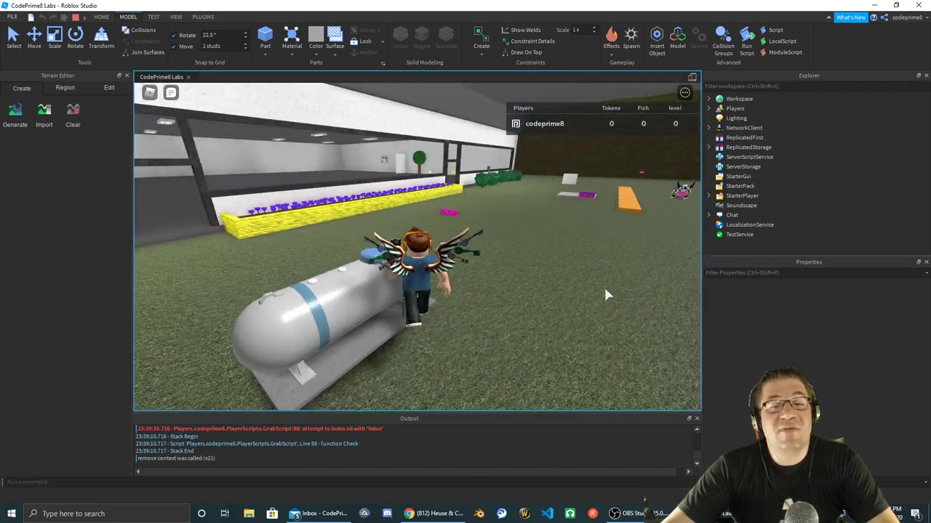
{"action": "key", "text": "w"}
{"action": "key", "text": "w"}
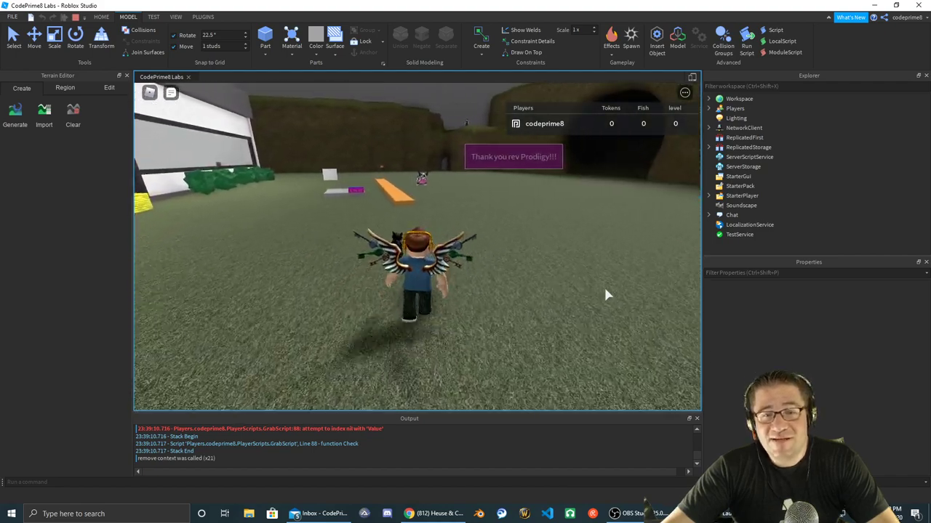
{"action": "key", "text": "w"}
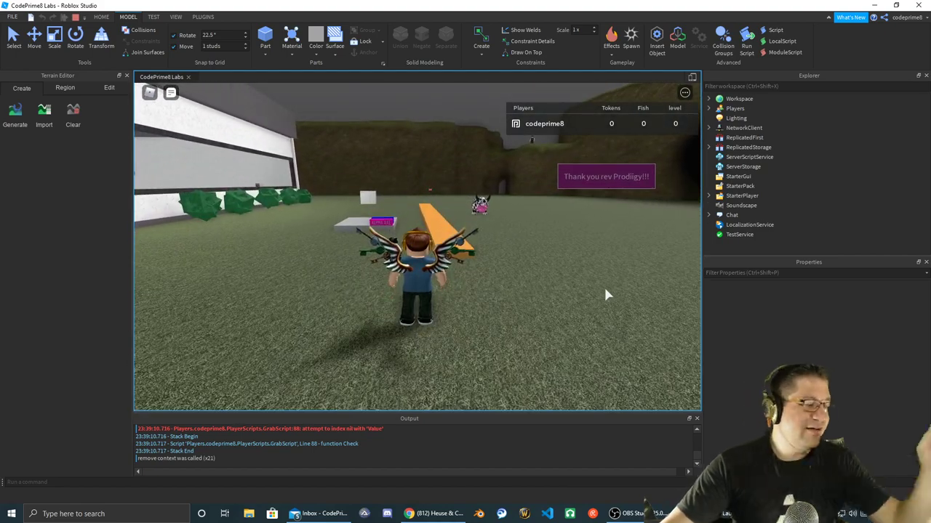
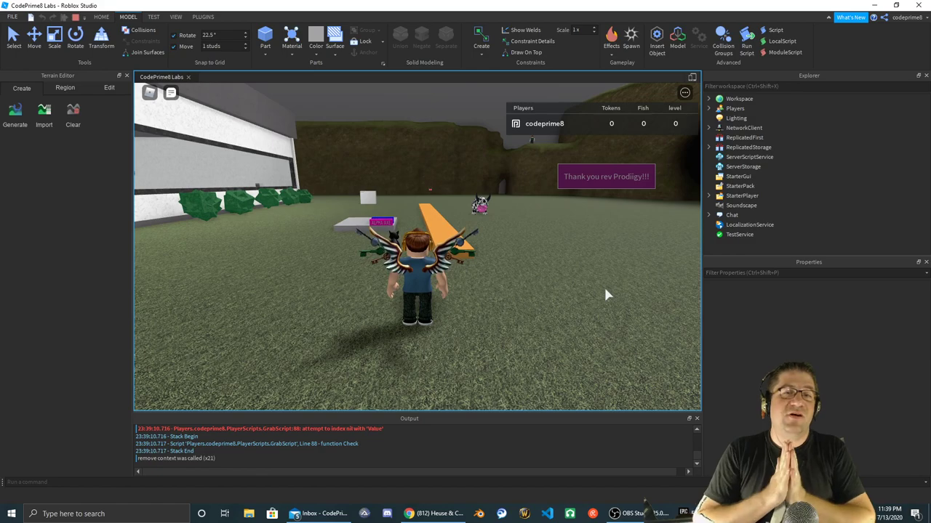
- Walk to the Alpha Axe box, zoom into first person, toss the box, and approach the Beta Axe box
{"action": "key", "text": "w"}
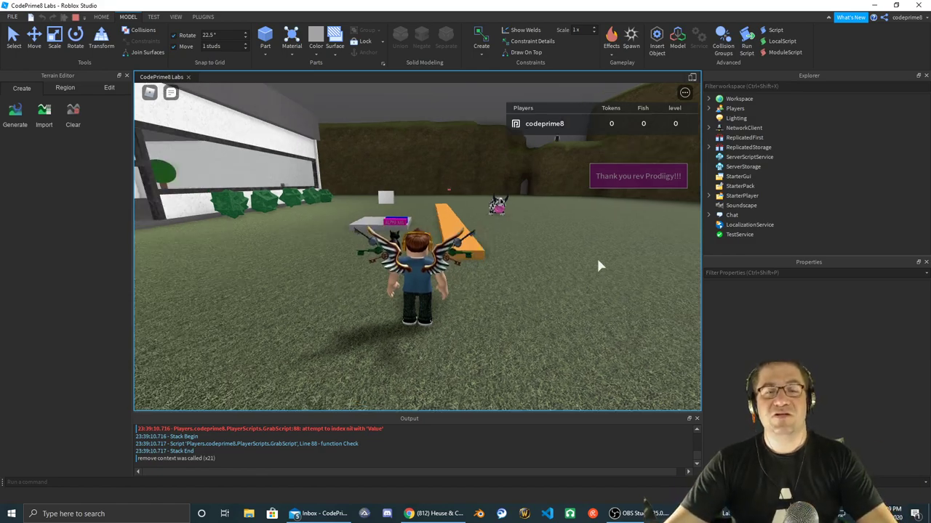
{"action": "key", "text": "d"}
{"action": "key", "text": "w"}
{"action": "right_click_drag", "start_coordinate": [598, 260], "coordinate": [581, 253]}
{"action": "key", "text": "a"}
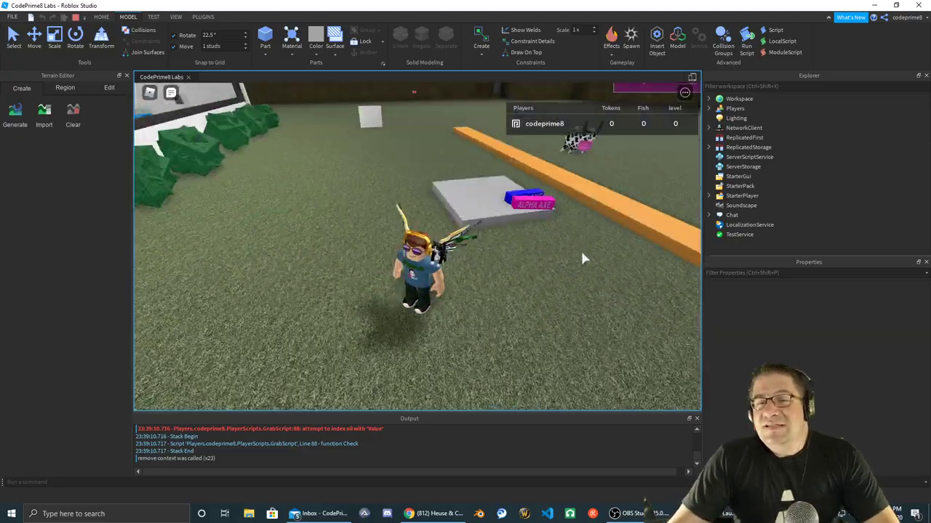
{"action": "scroll", "coordinate": [581, 253], "scroll_direction": "up", "scroll_amount": 5}
{"action": "key", "text": "w"}
{"action": "left_click_drag", "start_coordinate": [418, 246], "coordinate": [417, 245]}
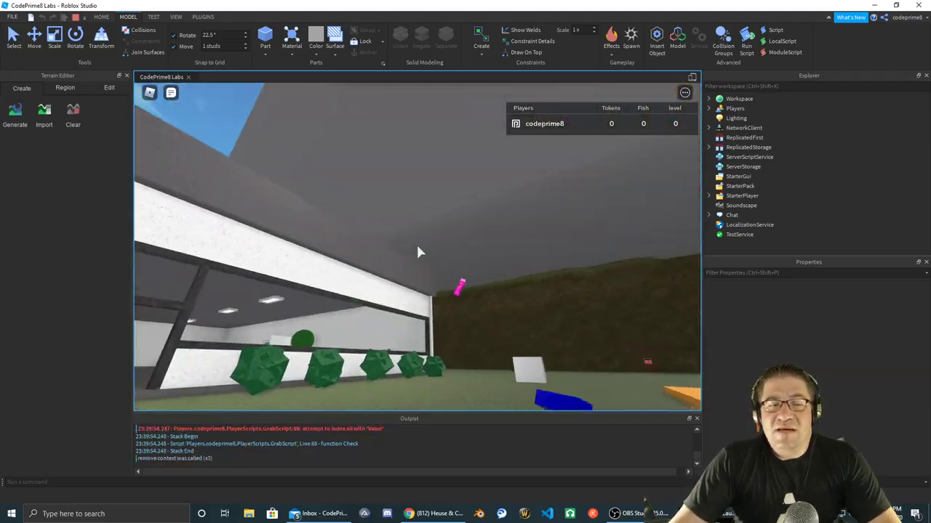
{"action": "key", "text": "w"}
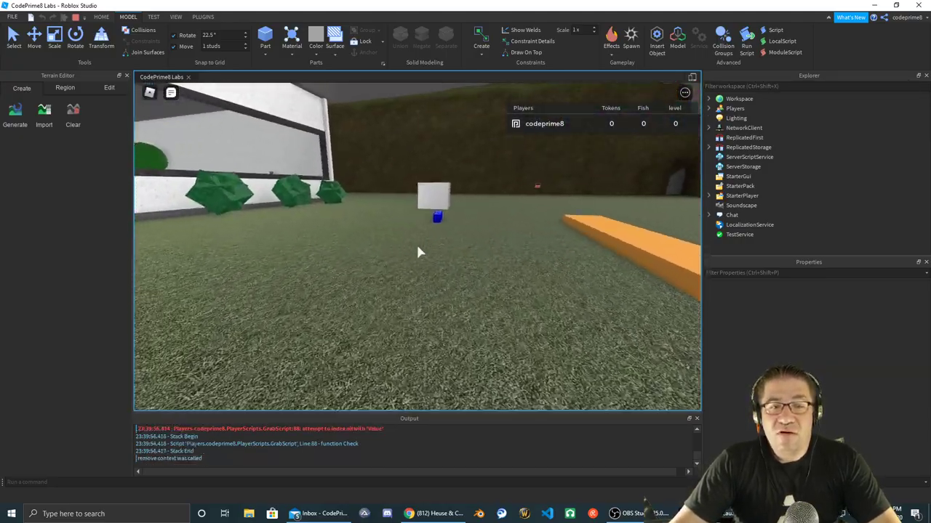
{"action": "key", "text": "w"}
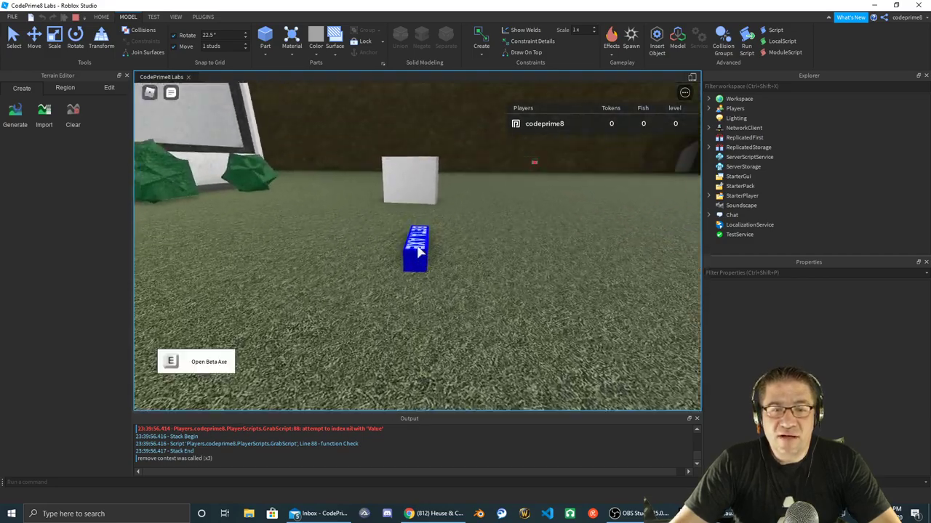
- Toss the Beta Axe box, walk after it, and move it around beside the avatar in third-person view
{"action": "left_click_drag", "start_coordinate": [417, 247], "coordinate": [417, 247]}
{"action": "key", "text": "w"}
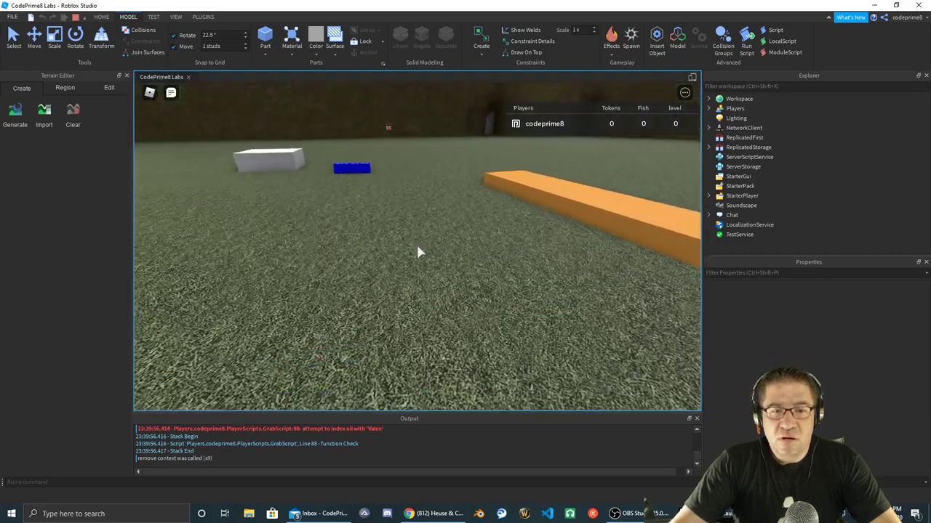
{"action": "scroll", "coordinate": [418, 252], "scroll_direction": "down", "scroll_amount": 5}
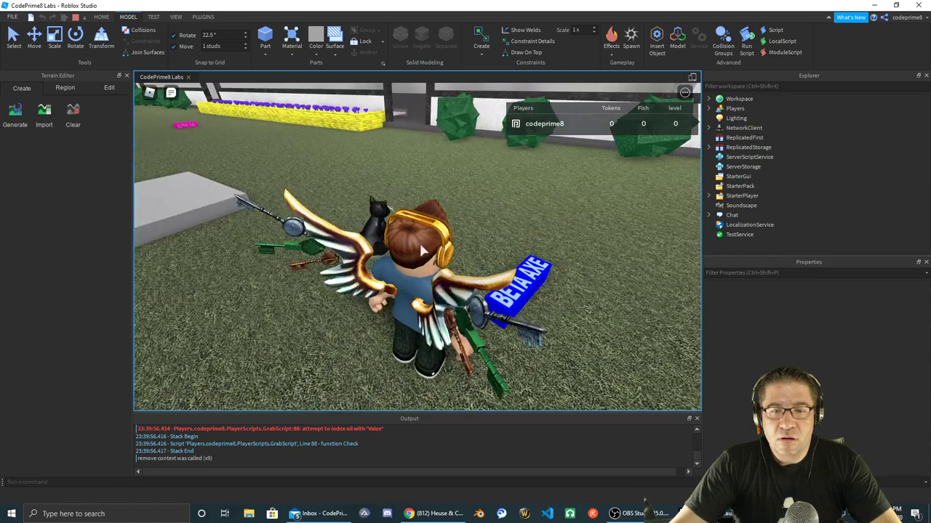
{"action": "left_click_drag", "start_coordinate": [530, 242], "coordinate": [580, 295]}
{"action": "right_click_drag", "start_coordinate": [580, 295], "coordinate": [580, 297]}
{"action": "left_click_drag", "start_coordinate": [581, 296], "coordinate": [579, 231]}
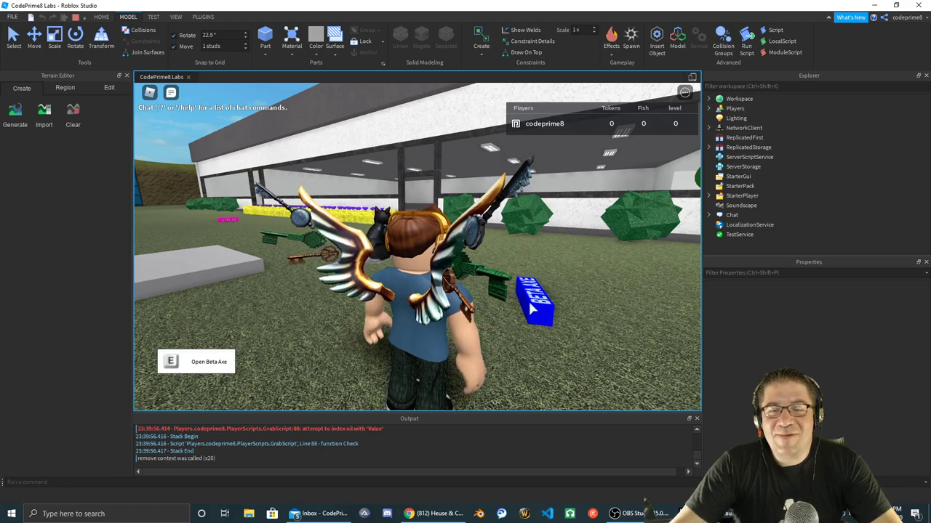
- Turn the avatar to face the camera and examine it from the front and from a steep low angle
{"action": "right_click_drag", "start_coordinate": [530, 303], "coordinate": [530, 304]}
{"action": "key", "text": "w"}
{"action": "key", "text": "s"}
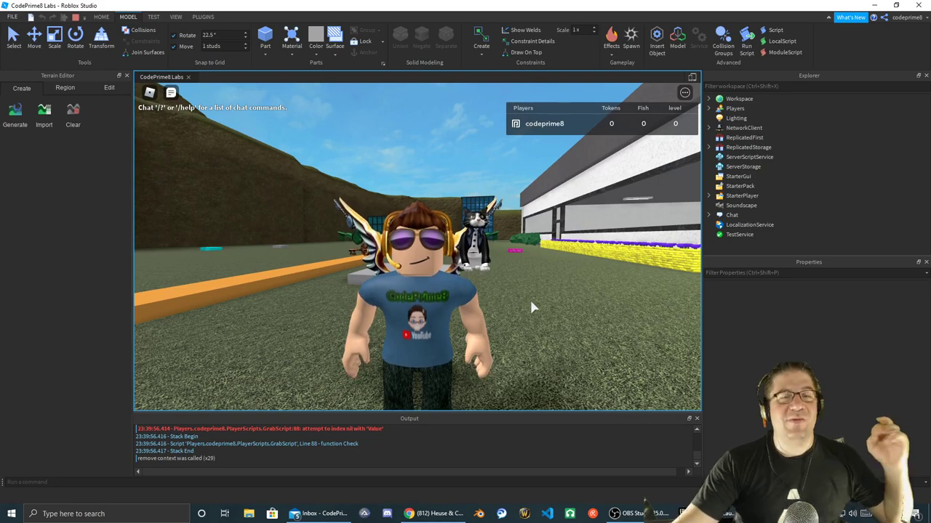
{"action": "scroll", "coordinate": [531, 303], "scroll_direction": "down", "scroll_amount": 4}
{"action": "right_click_drag", "start_coordinate": [531, 303], "coordinate": [531, 303]}
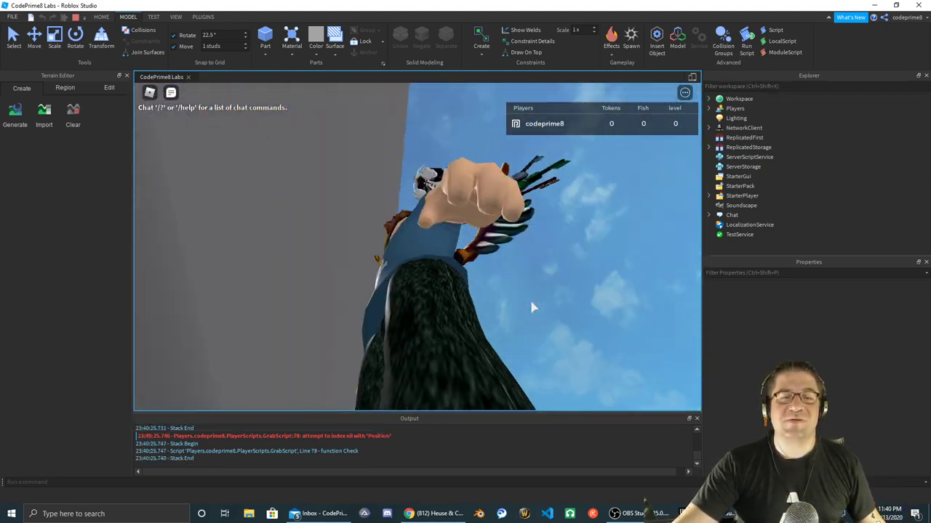
- Examine the avatar, the building and the cow from ground level to compare their apparent scale
{"action": "right_click_drag", "start_coordinate": [529, 298], "coordinate": [531, 305]}
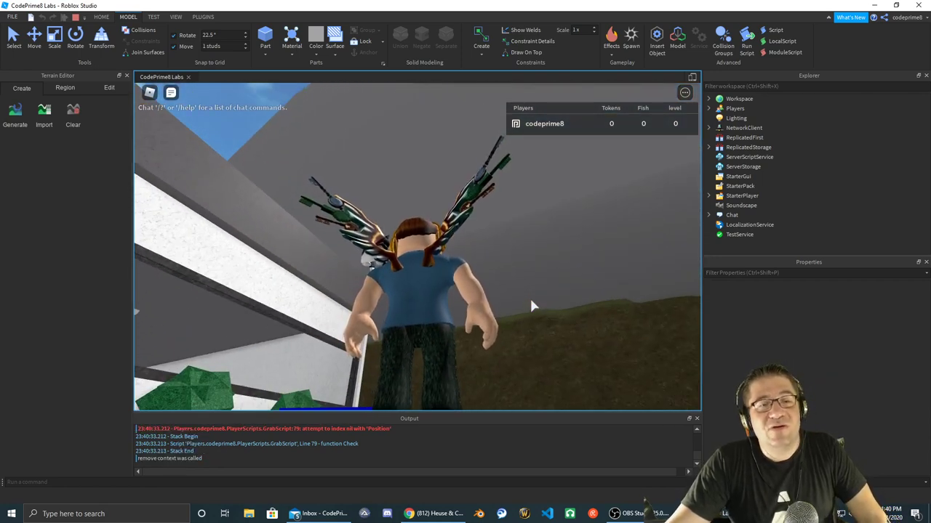
{"action": "right_click_drag", "start_coordinate": [532, 308], "coordinate": [531, 308]}
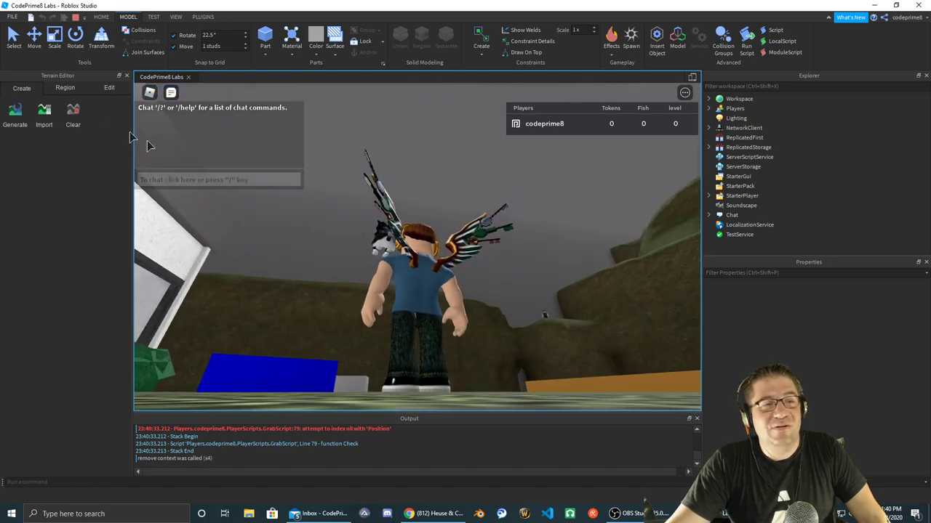
{"action": "right_click_drag", "start_coordinate": [404, 230], "coordinate": [404, 230]}
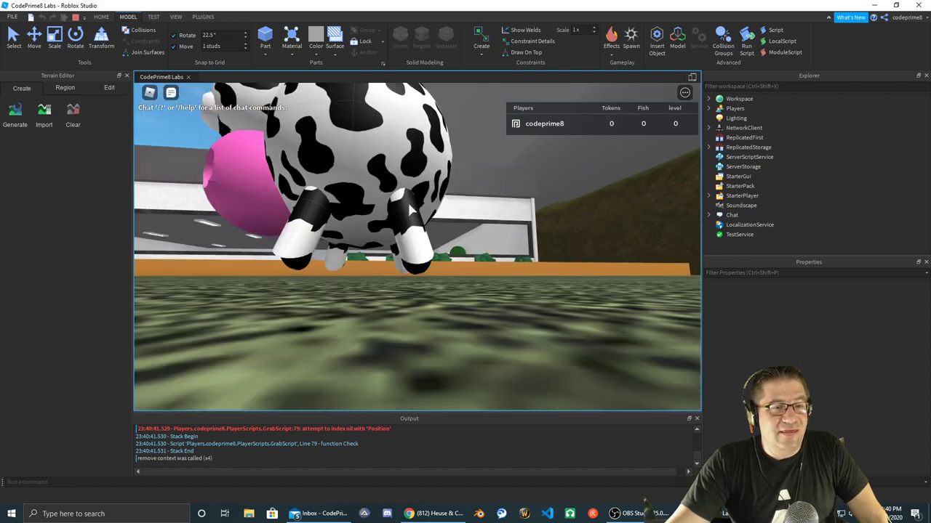
{"action": "right_click_drag", "start_coordinate": [409, 205], "coordinate": [408, 205]}
{"action": "scroll", "coordinate": [408, 205], "scroll_direction": "up", "scroll_amount": 6}
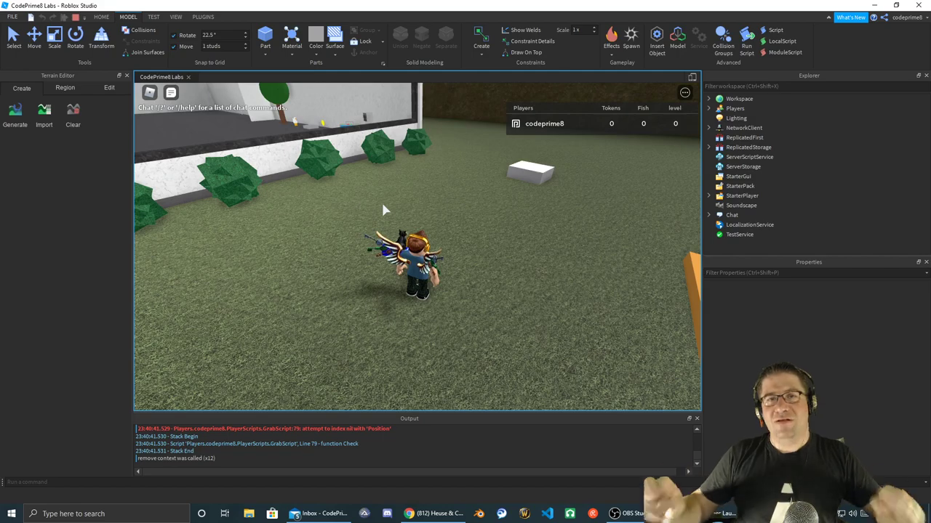
- Walk the avatar across the grass and back toward the camera, viewing it from ground level
{"action": "right_click_drag", "start_coordinate": [532, 237], "coordinate": [533, 237]}
{"action": "key", "text": "w"}
{"action": "key", "text": "s"}
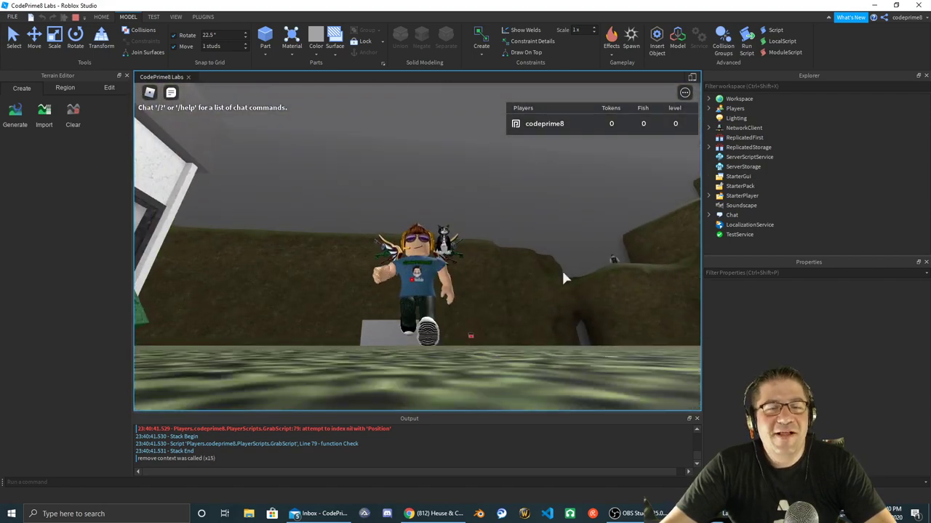